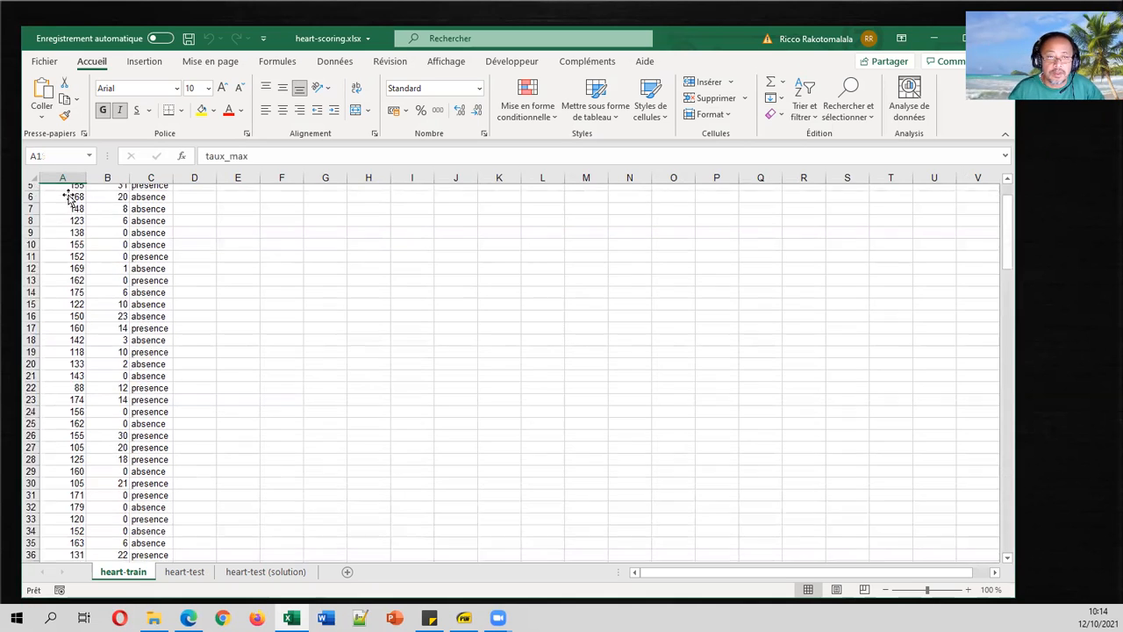
# Consult the scoring workflow PDF and check how far the data extends on the heart-test sheet.
pyautogui.click(464, 618)
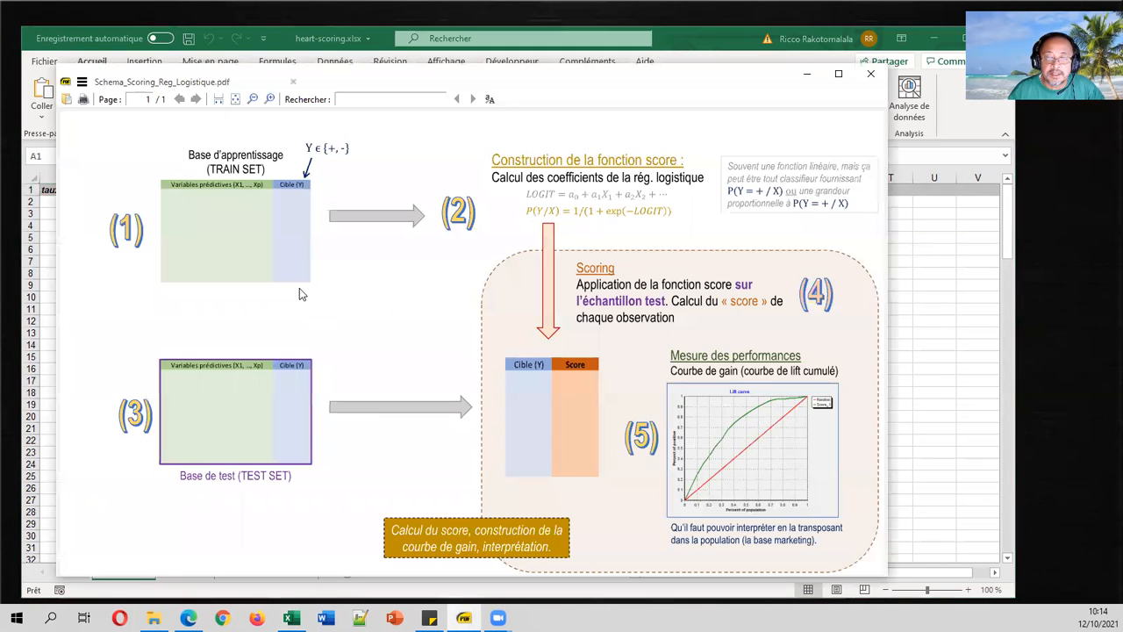
pyautogui.click(171, 583)
pyautogui.click(173, 576)
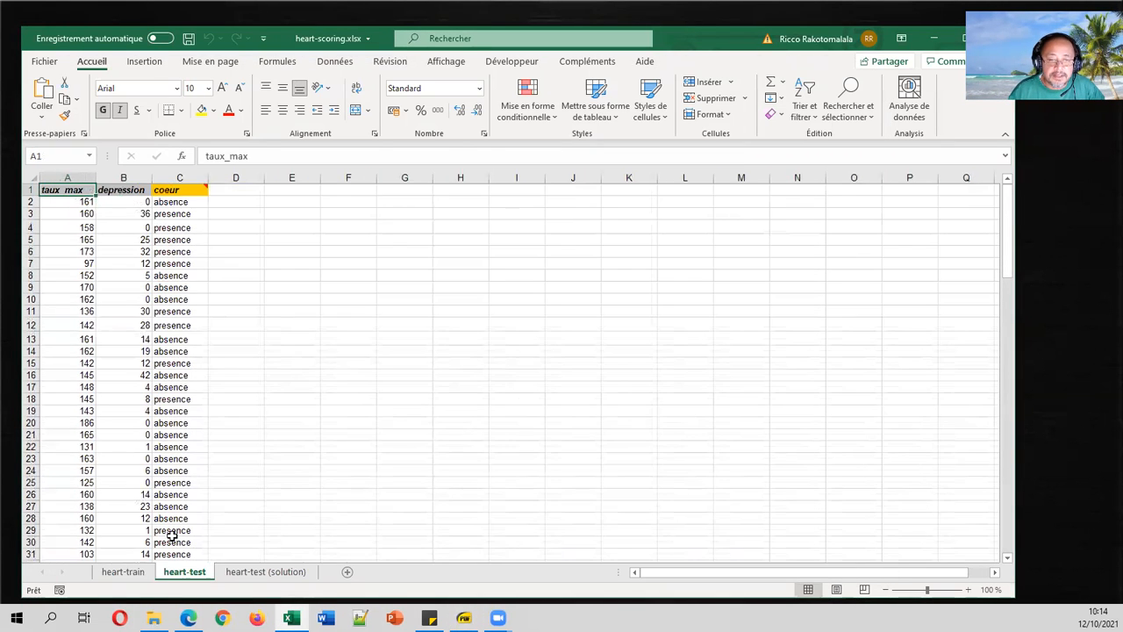
pyautogui.click(119, 262)
pyautogui.hotkey('ctrl', 'Home')
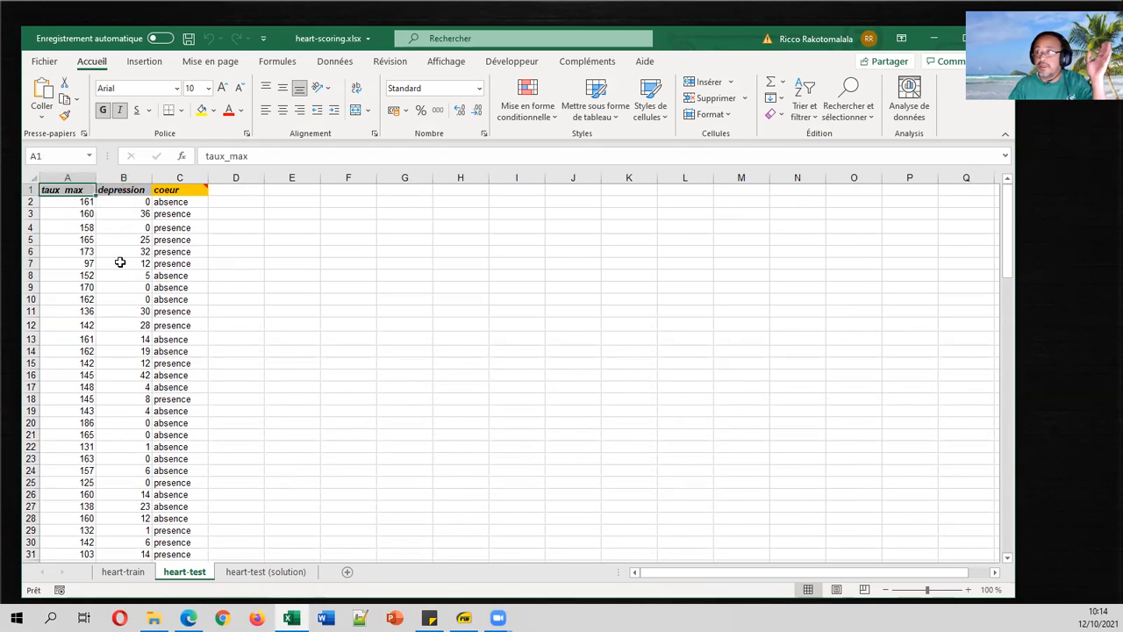
pyautogui.hotkey('ctrl', 'Down')
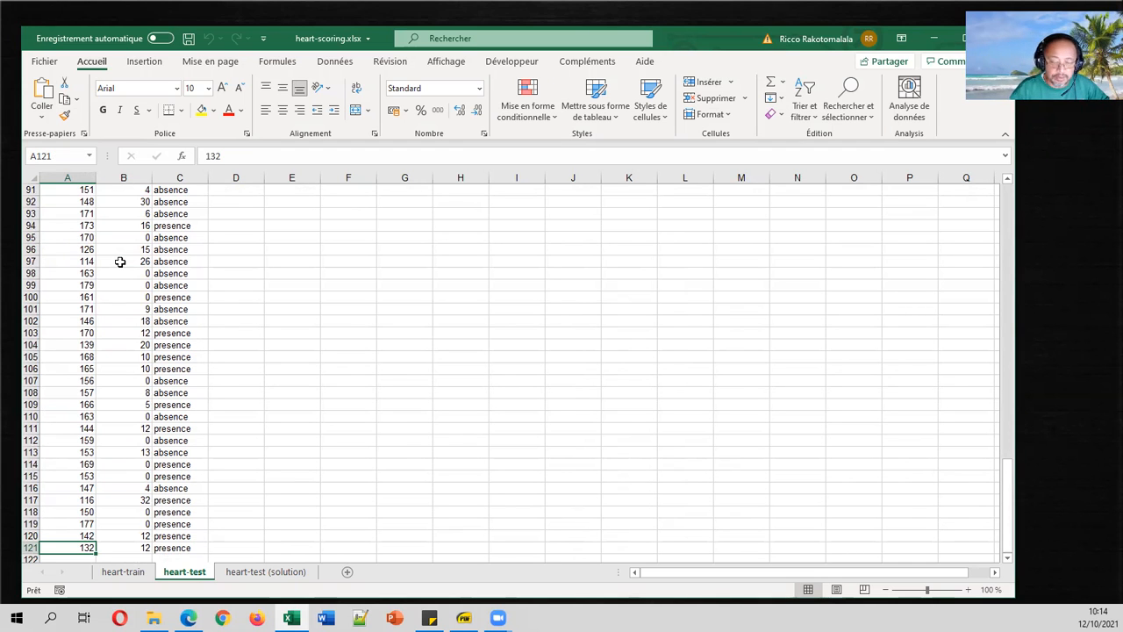
pyautogui.hotkey('ctrl', 'Up')
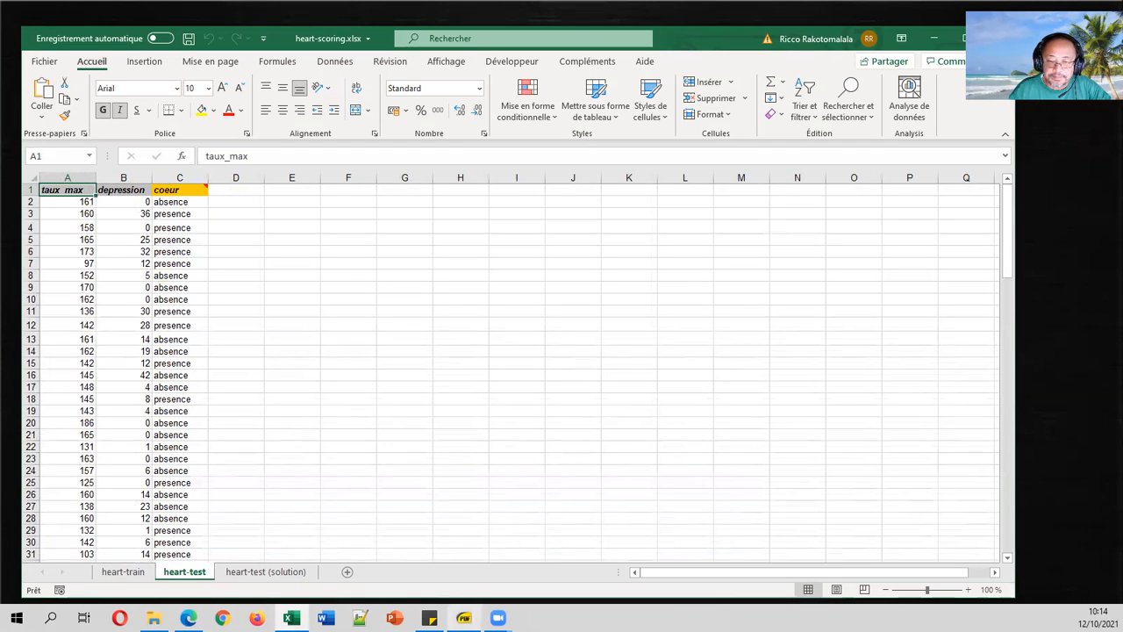
# Return to the heart-train sheet and review the score function construction stage in the workflow PDF.
pyautogui.click(143, 571)
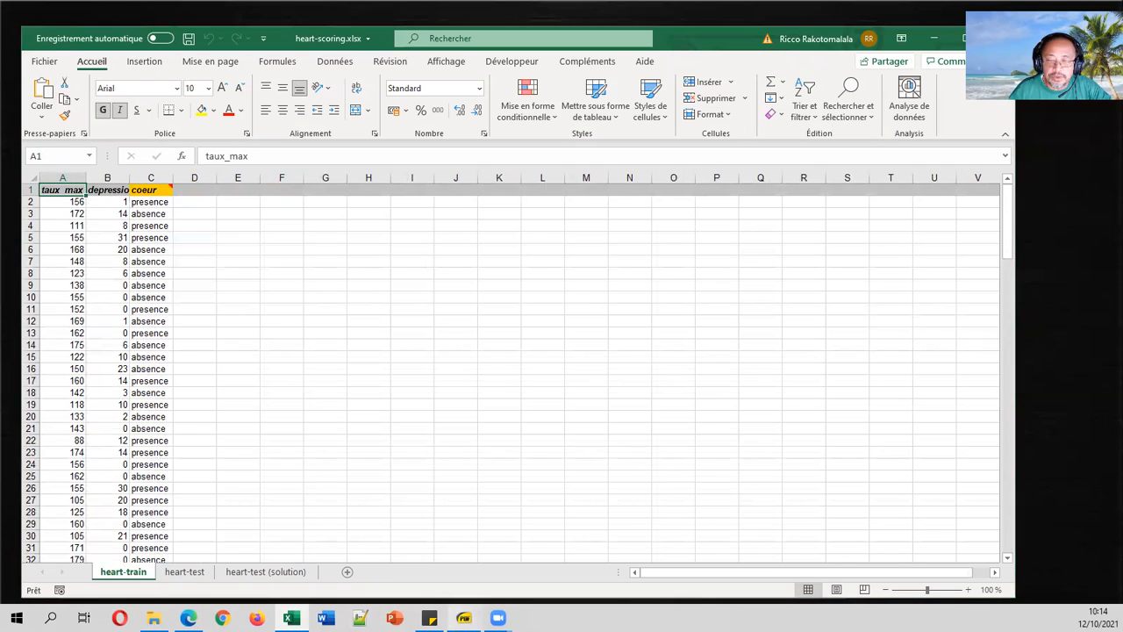
pyautogui.click(465, 618)
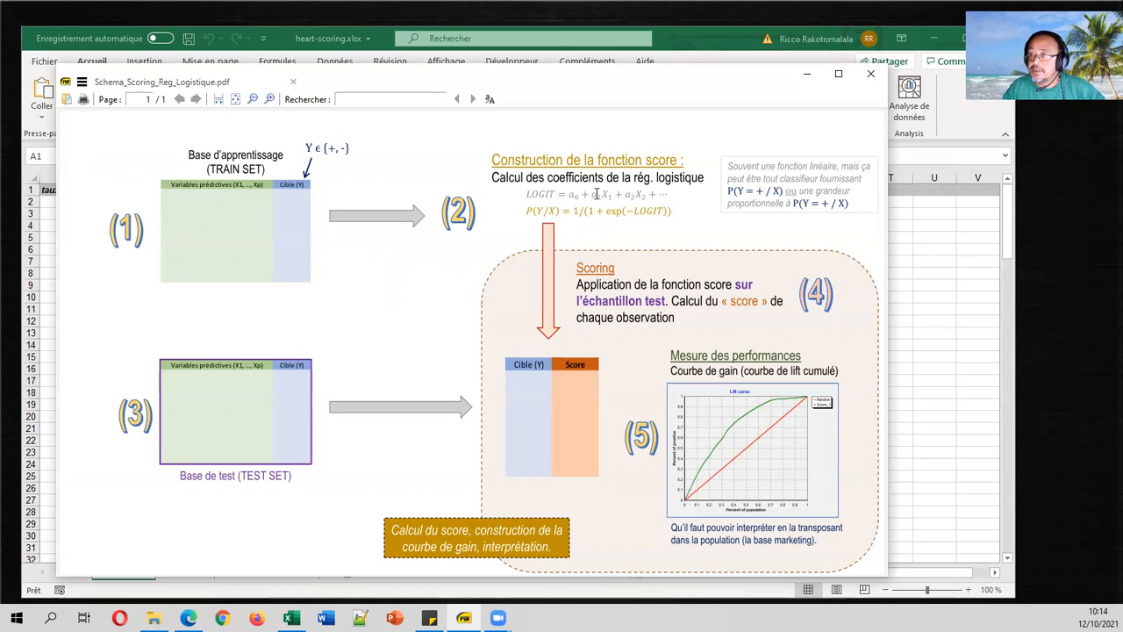
pyautogui.click(295, 618)
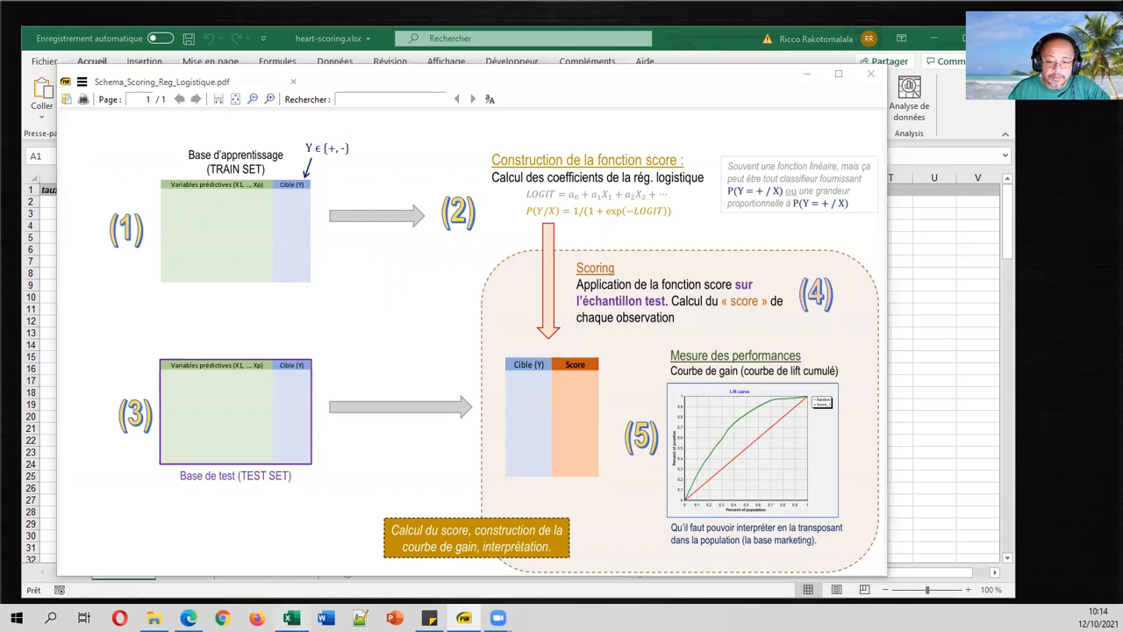
# Load the heart-train data range $A$1:$C$151 into Tanagra using its Excel add-in.
pyautogui.click(147, 369)
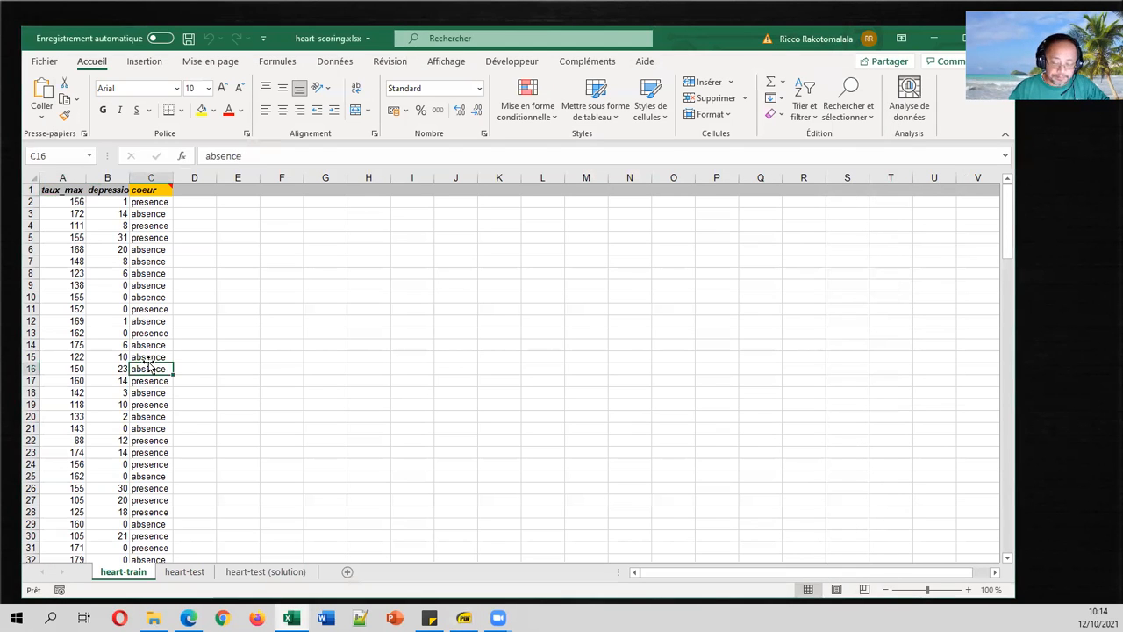
pyautogui.hotkey('ctrl', 'a')
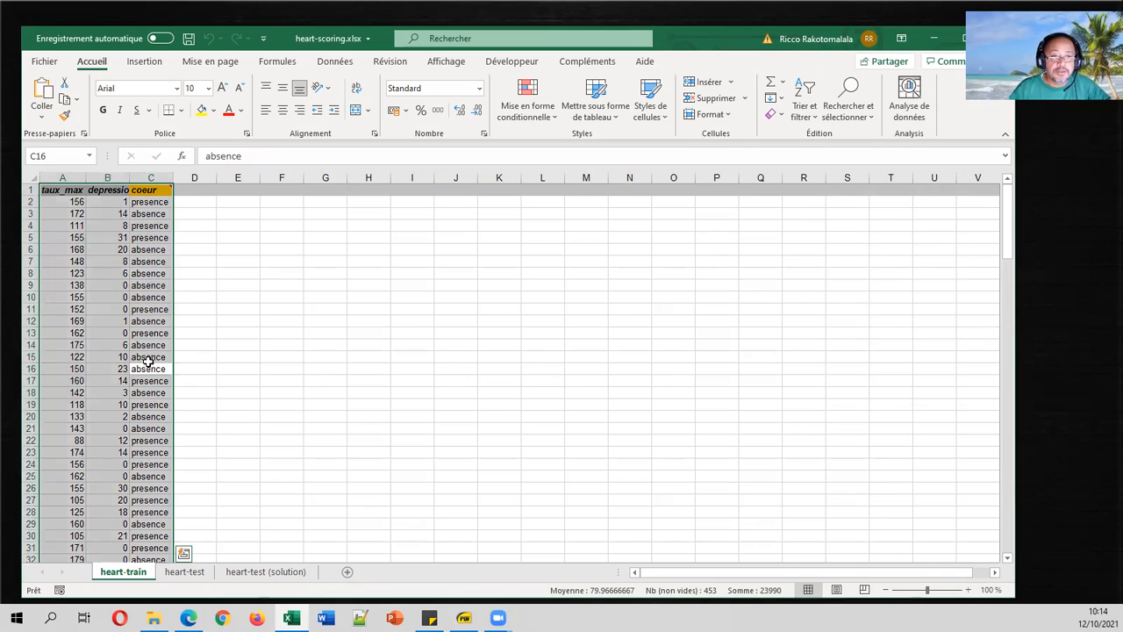
pyautogui.click(128, 321)
pyautogui.hotkey('ctrl', 'a')
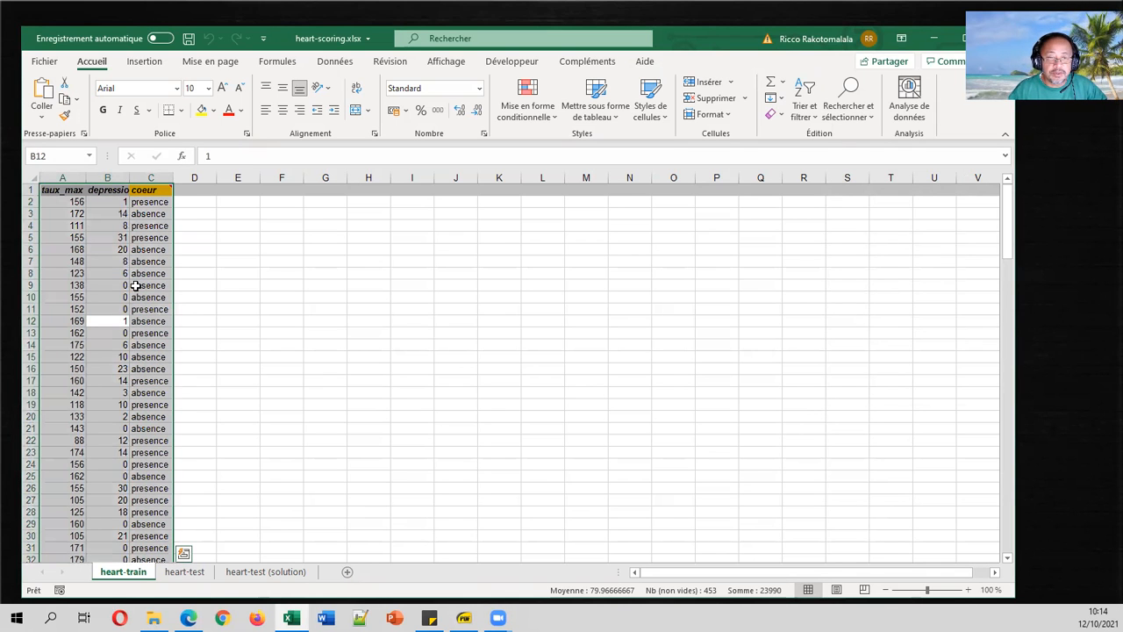
pyautogui.click(569, 62)
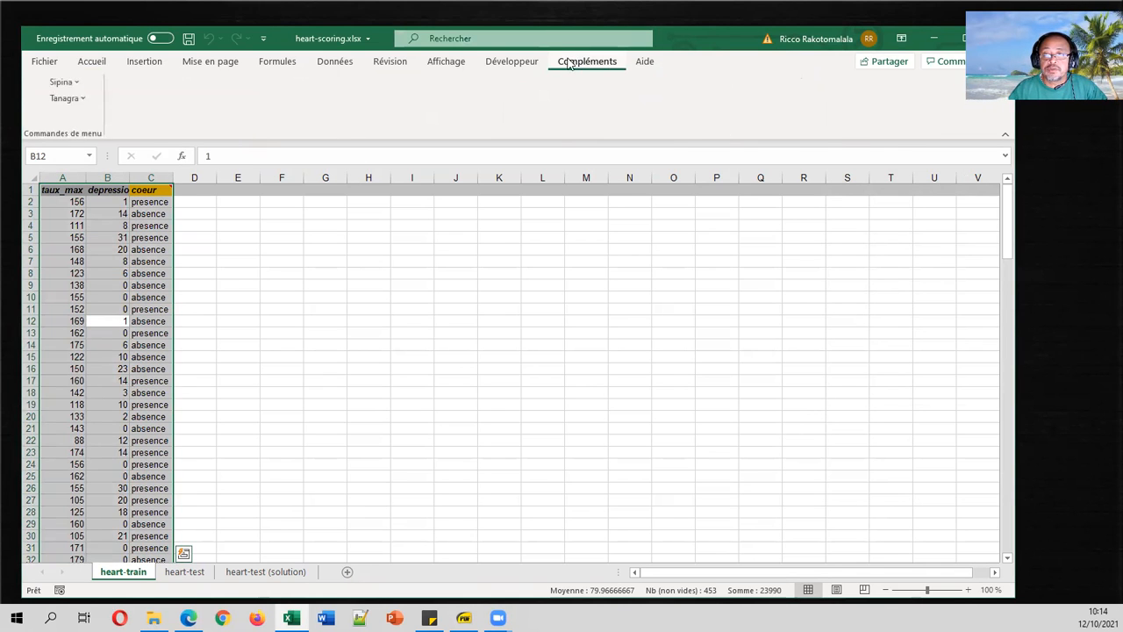
pyautogui.click(64, 97)
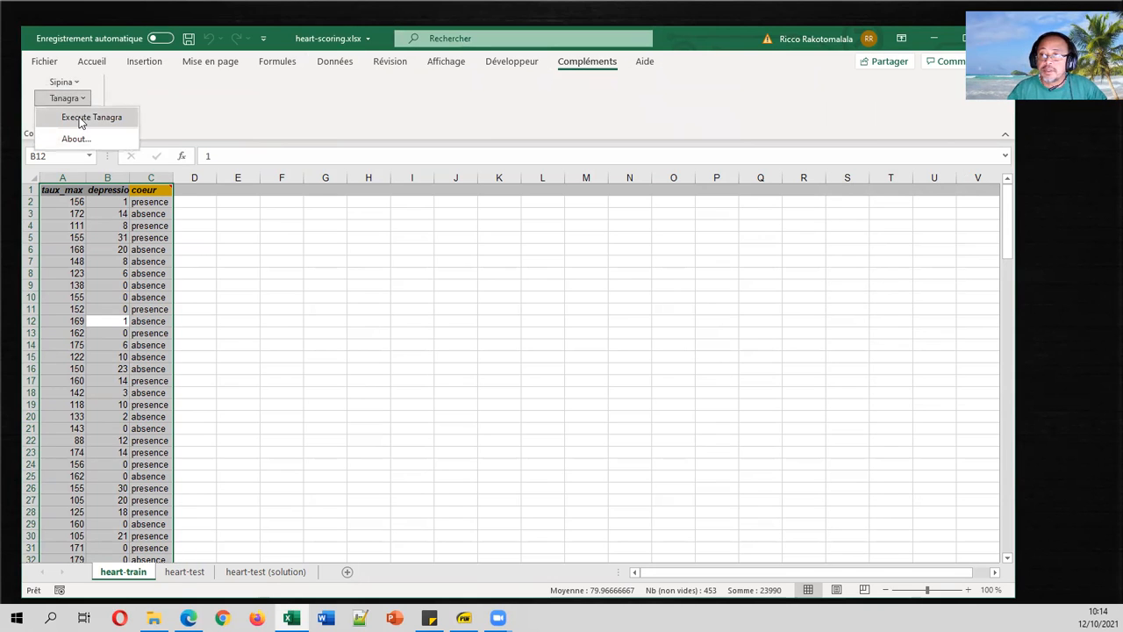
pyautogui.click(79, 117)
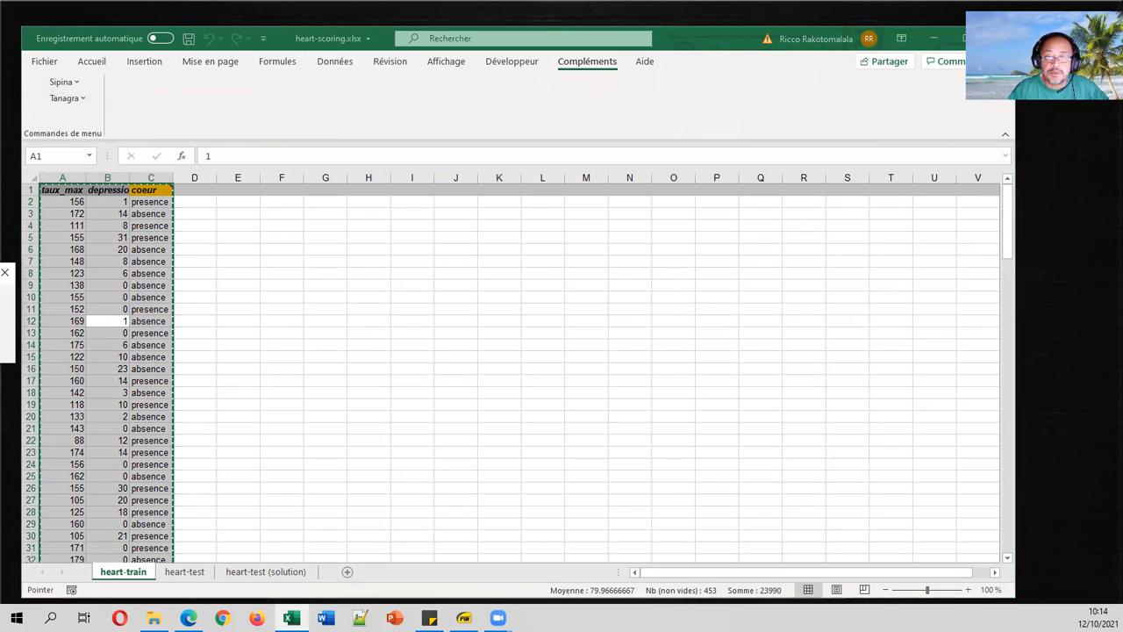
pyautogui.click(505, 295)
pyautogui.write('1:$C$151')
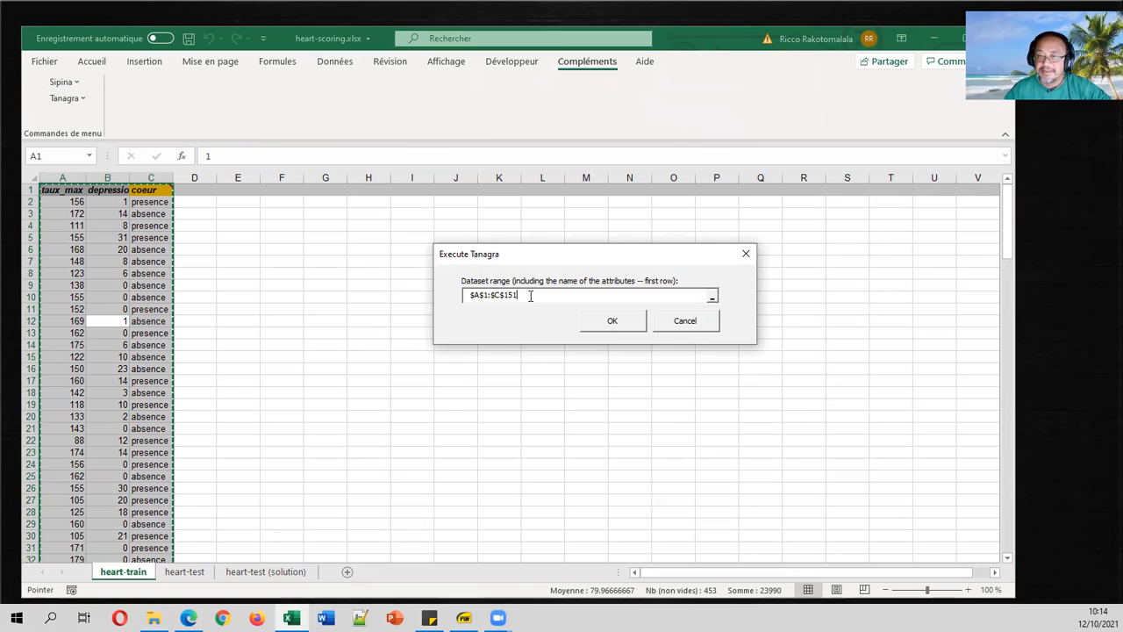
pyautogui.click(602, 321)
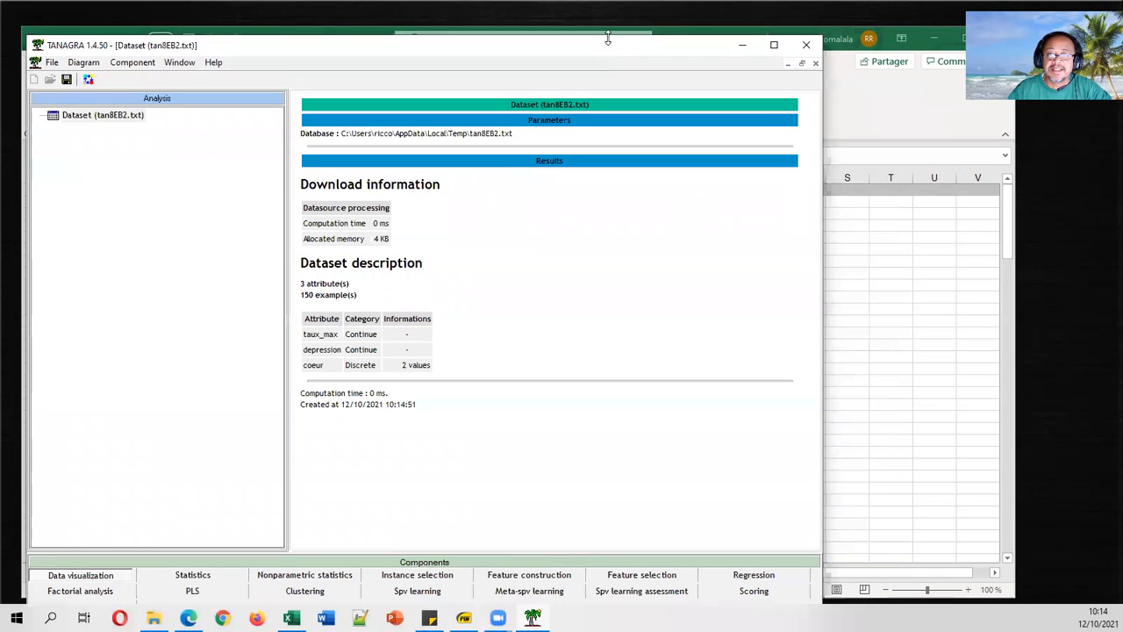
pyautogui.moveTo(609, 39); pyautogui.dragTo(640, 68)
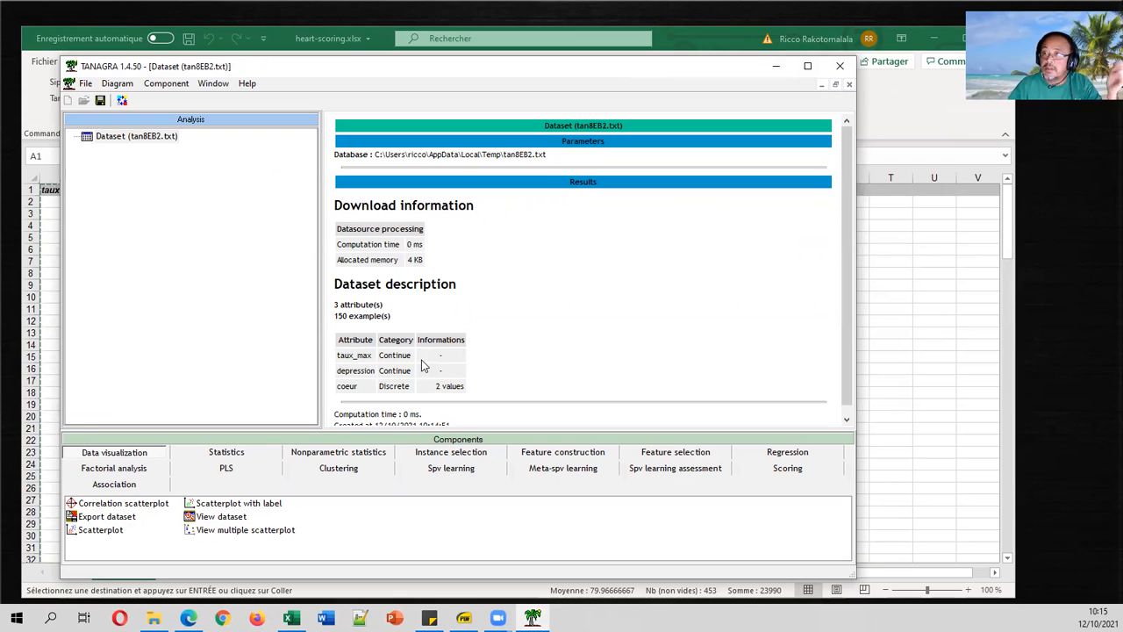
# Define the attribute statuses with taux_max and depression as inputs and coeur as the target.
pyautogui.click(122, 100)
pyautogui.moveTo(355, 260); pyautogui.dragTo(357, 275)
pyautogui.click(447, 324)
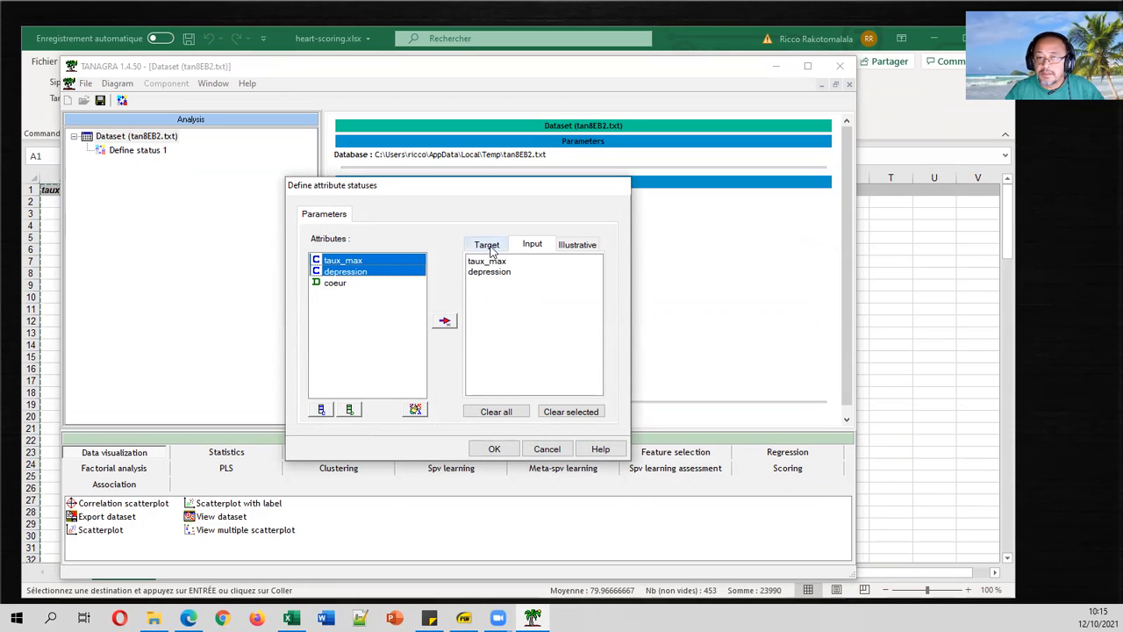
pyautogui.click(487, 245)
pyautogui.click(351, 283)
pyautogui.click(446, 324)
pyautogui.click(532, 245)
pyautogui.click(488, 245)
pyautogui.click(532, 246)
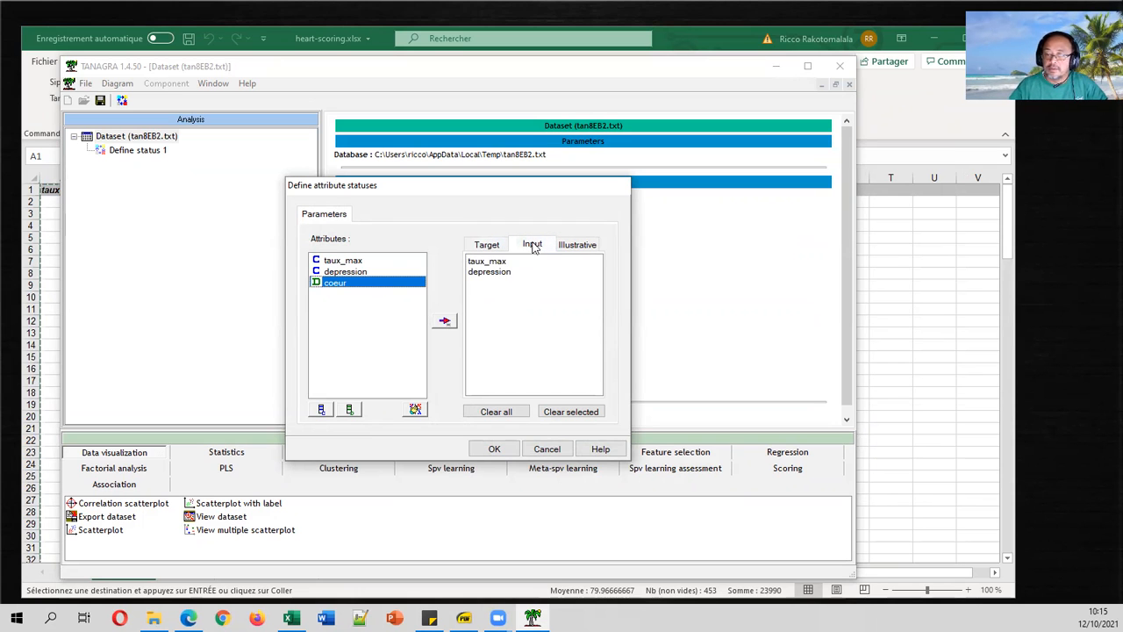
pyautogui.click(494, 449)
# Add a Binary logistic regression learner under Define status 1 and display its report.
pyautogui.click(450, 452)
pyautogui.click(451, 468)
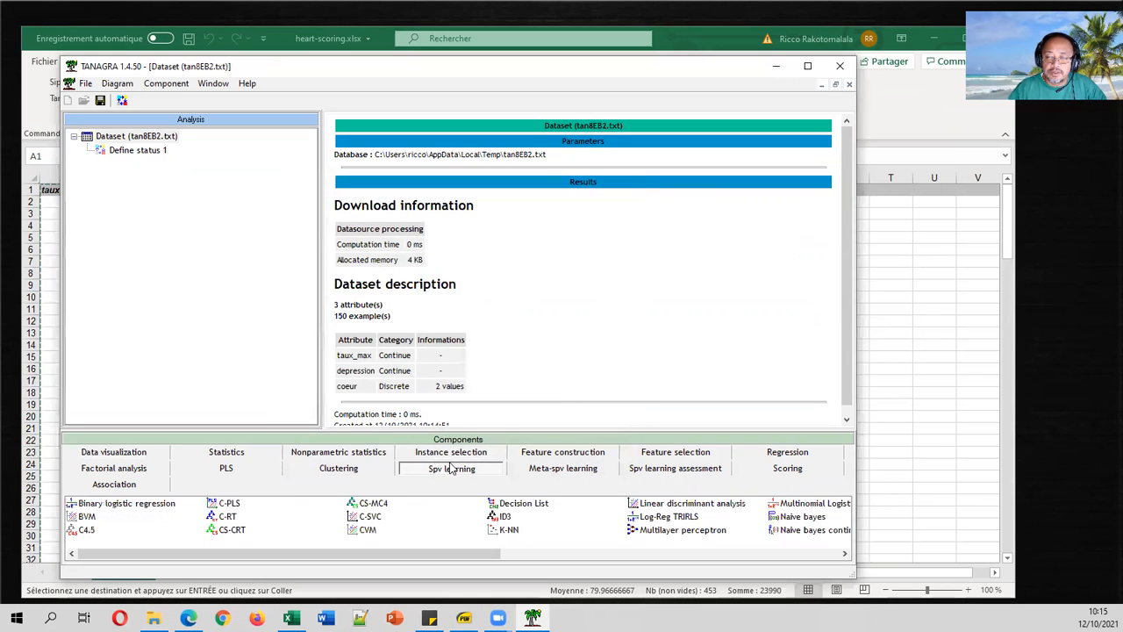
pyautogui.click(139, 505)
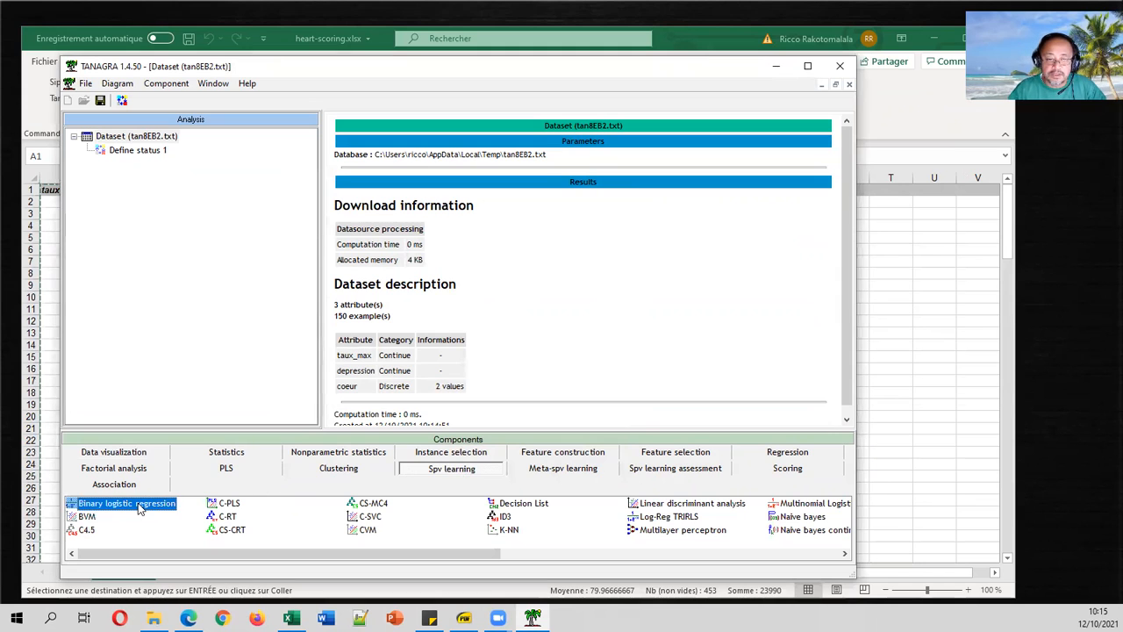
pyautogui.moveTo(139, 508); pyautogui.dragTo(136, 151)
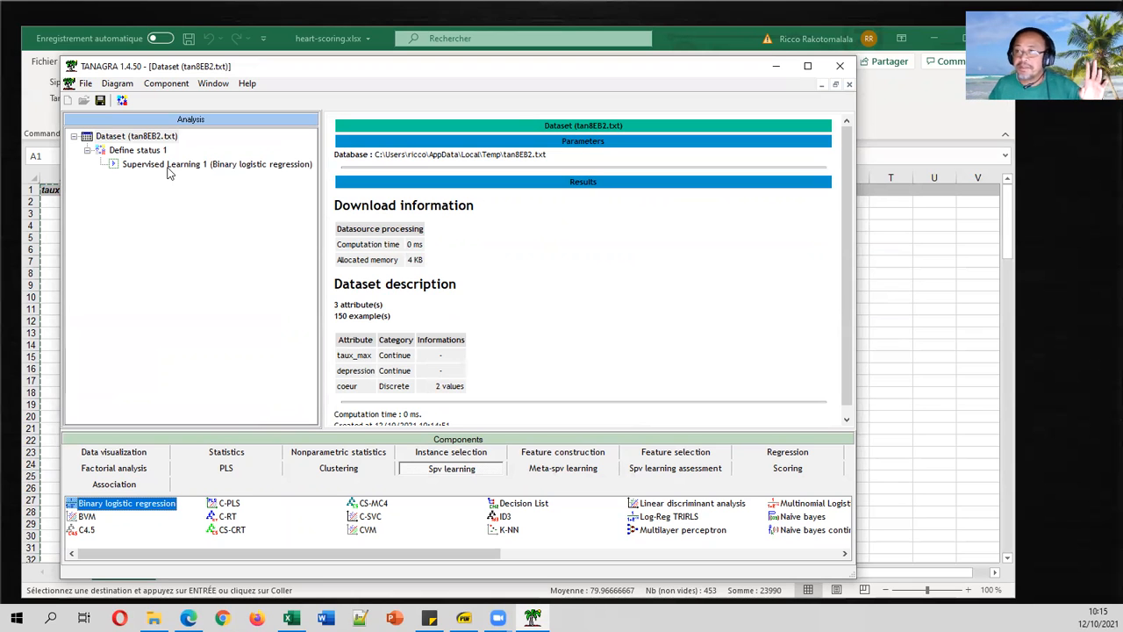
pyautogui.doubleClick(169, 167)
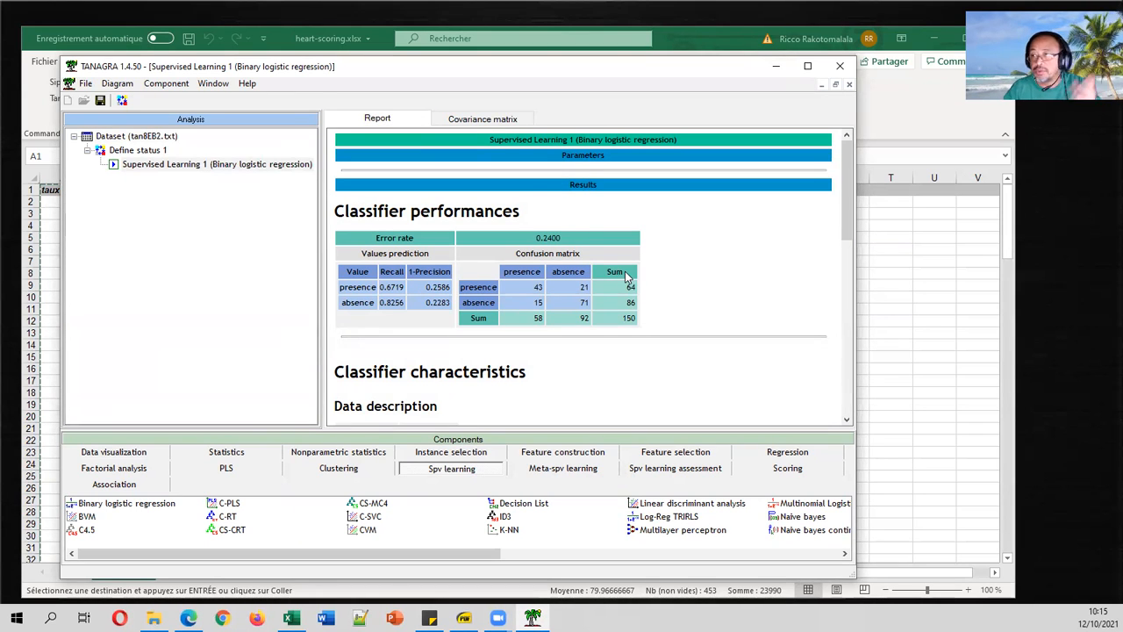
# Examine the regression report's positive value, fit statistics and attribute coefficients, and relate them to the scoring workflow PDF.
pyautogui.scroll(-5, 623, 279)
pyautogui.scroll(-3, 624, 279)
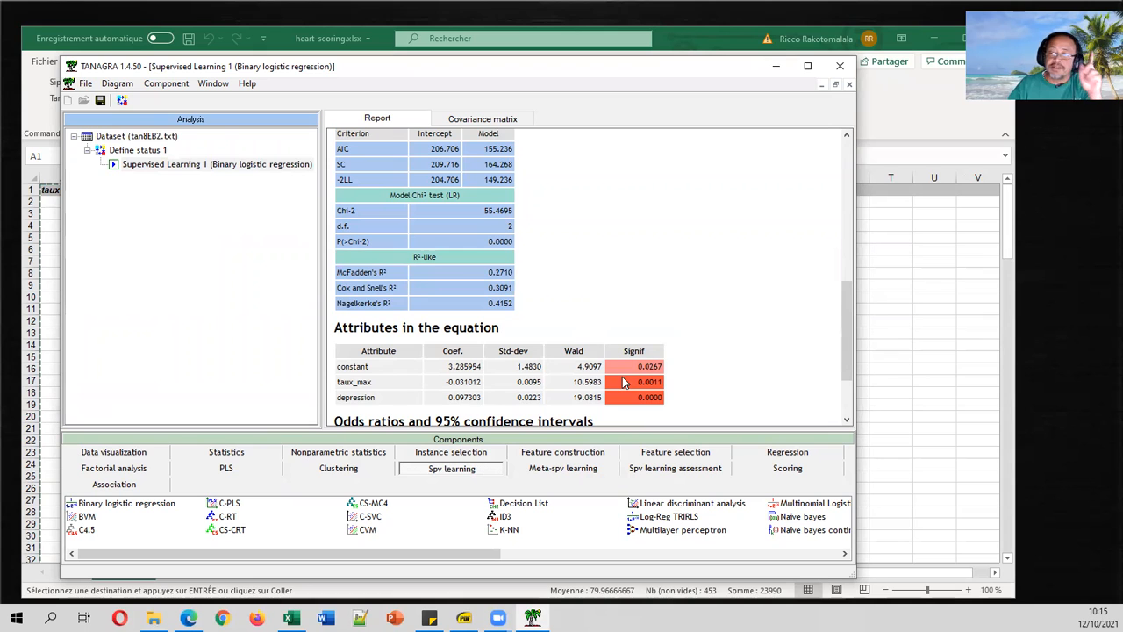
pyautogui.scroll(3, 622, 373)
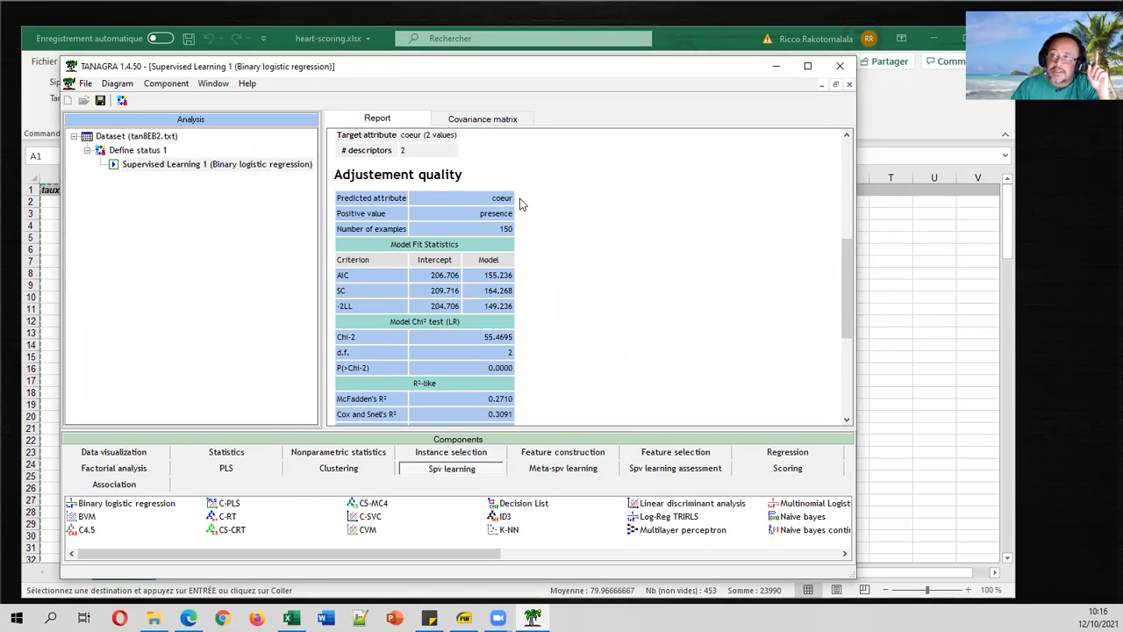
pyautogui.moveTo(479, 214); pyautogui.dragTo(518, 219)
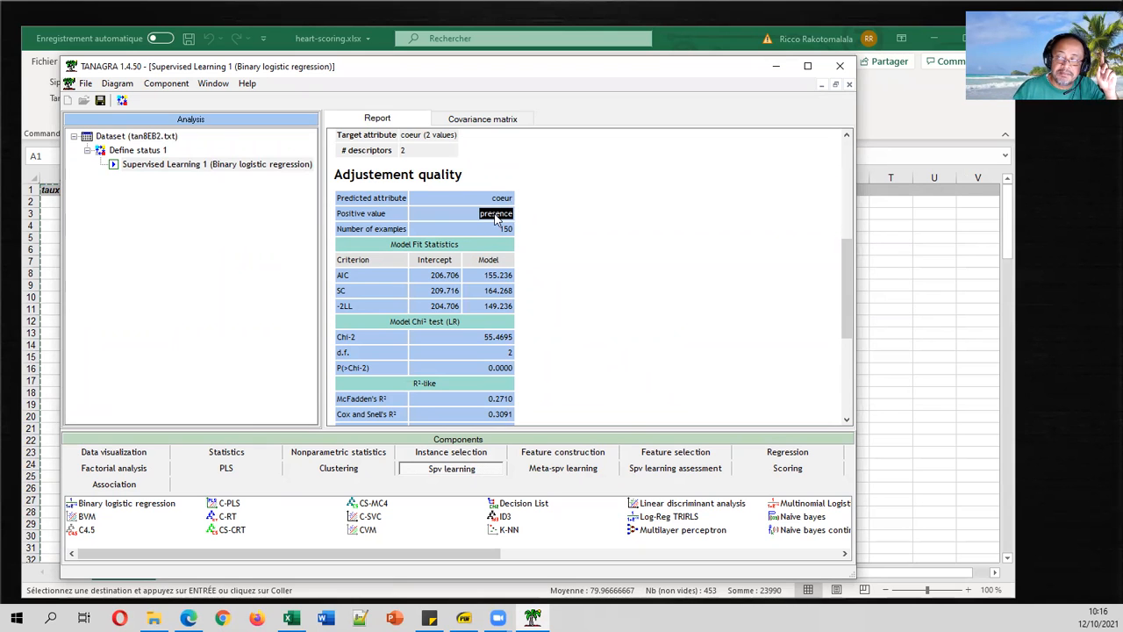
pyautogui.scroll(-4, 526, 220)
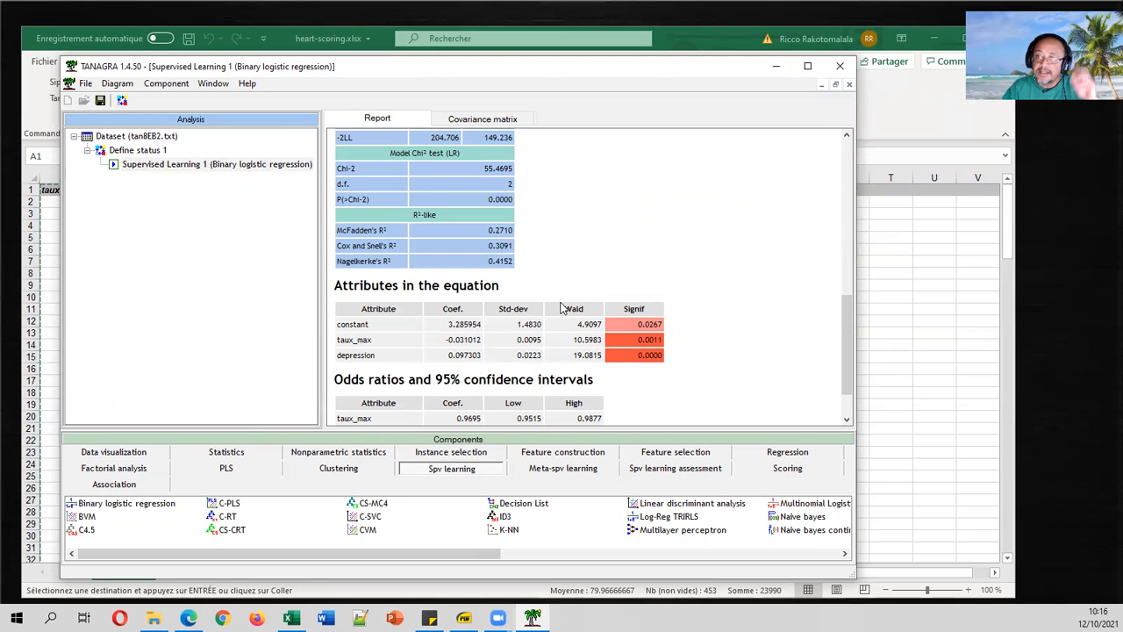
pyautogui.scroll(3, 562, 307)
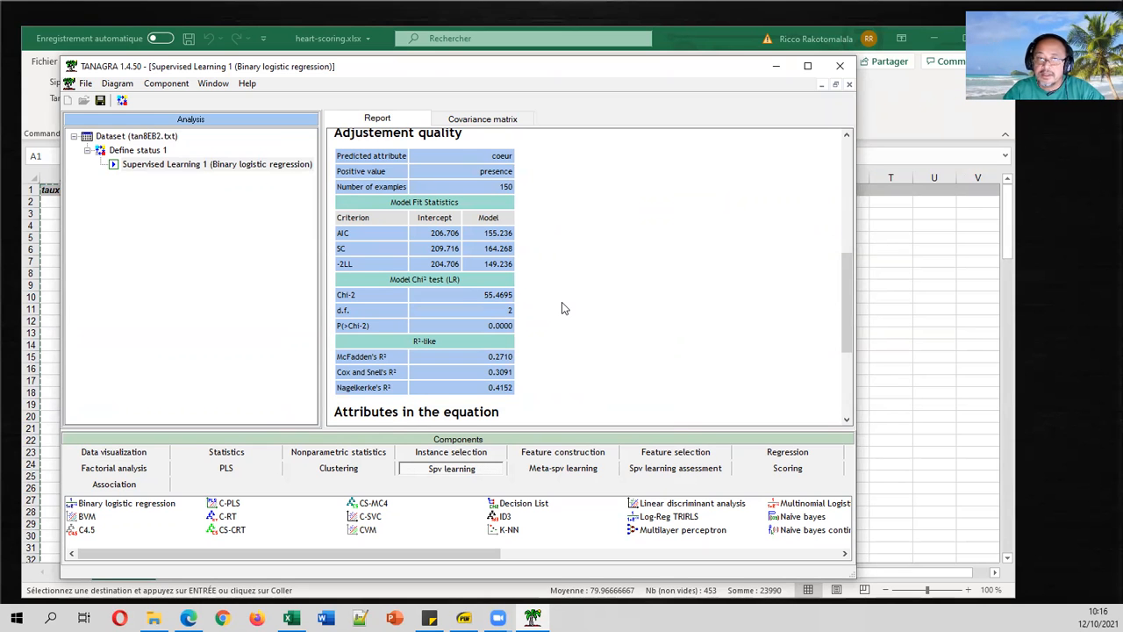
pyautogui.scroll(1, 562, 308)
pyautogui.moveTo(479, 214); pyautogui.dragTo(524, 219)
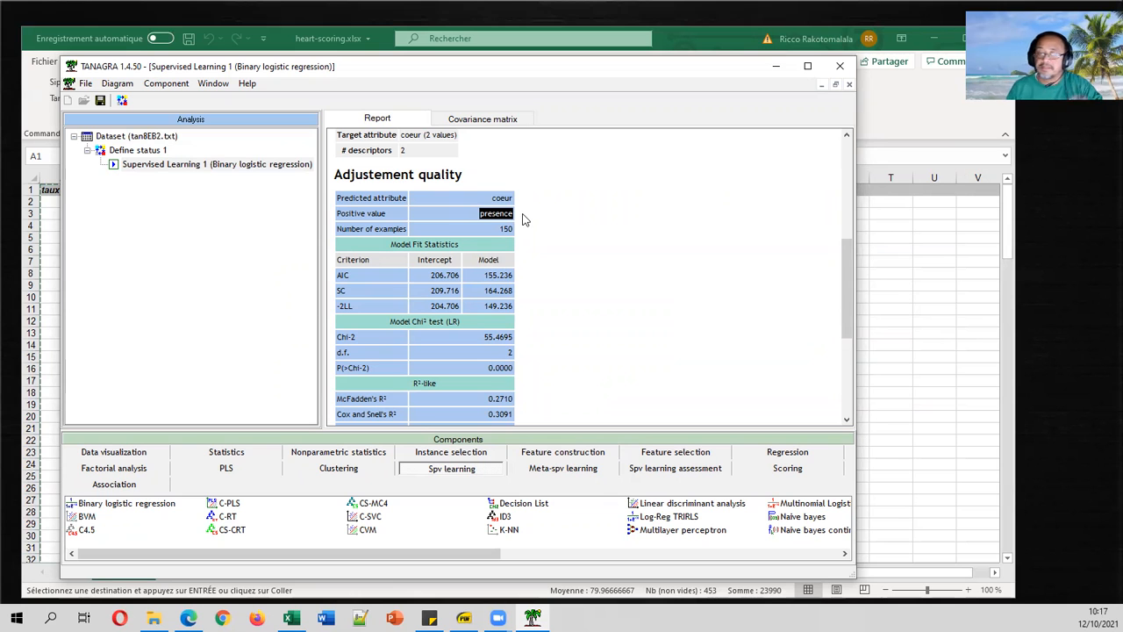
pyautogui.click(520, 221)
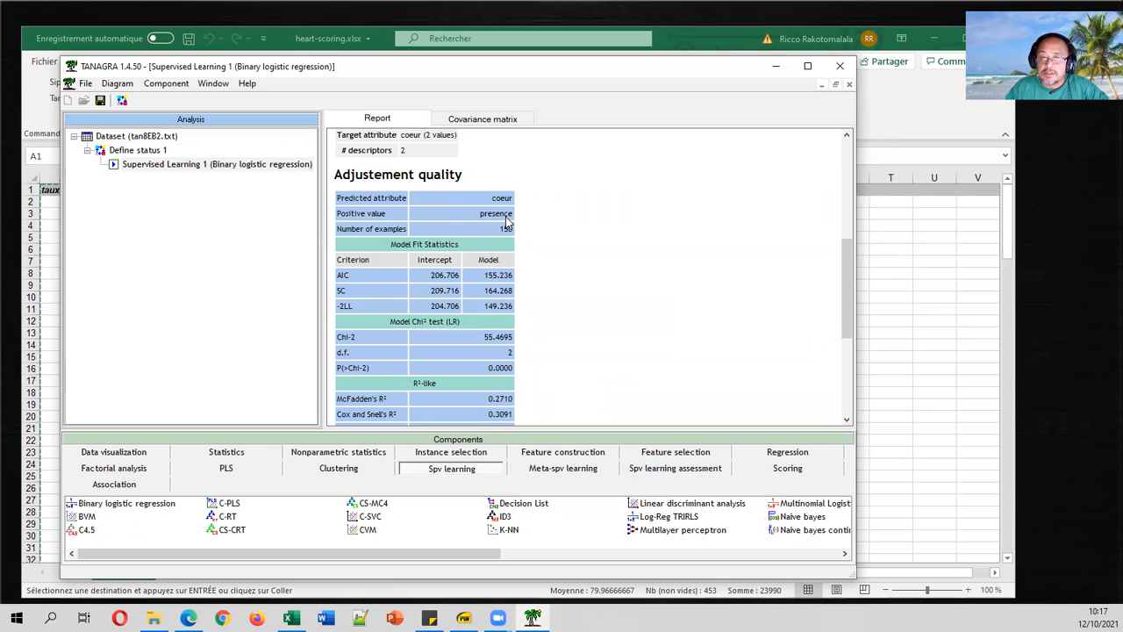
pyautogui.click(464, 618)
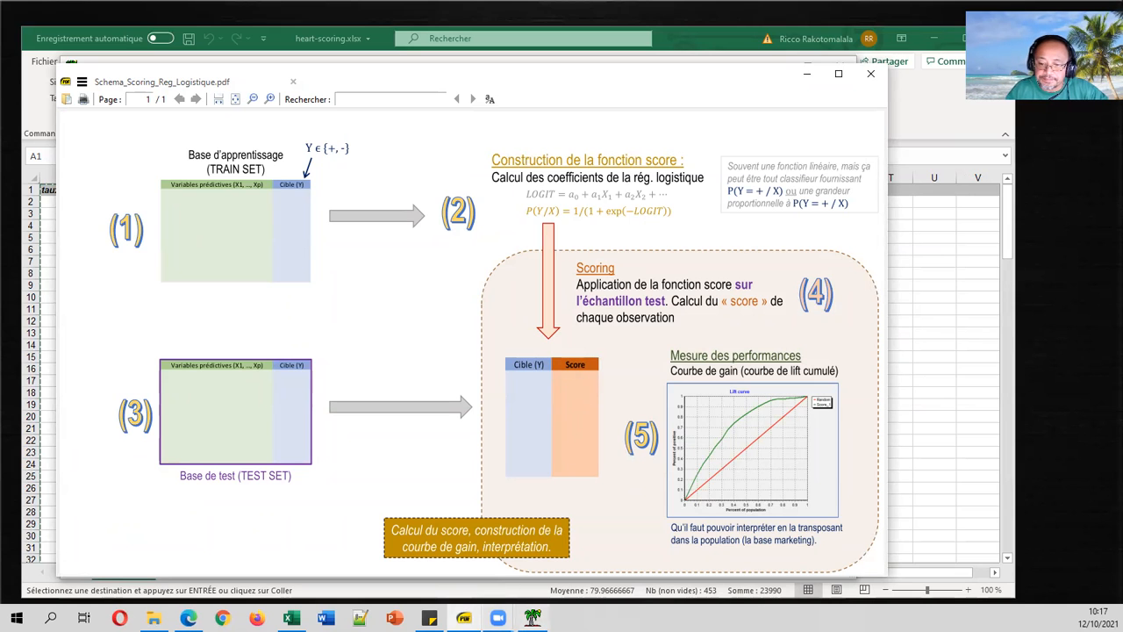
pyautogui.click(533, 618)
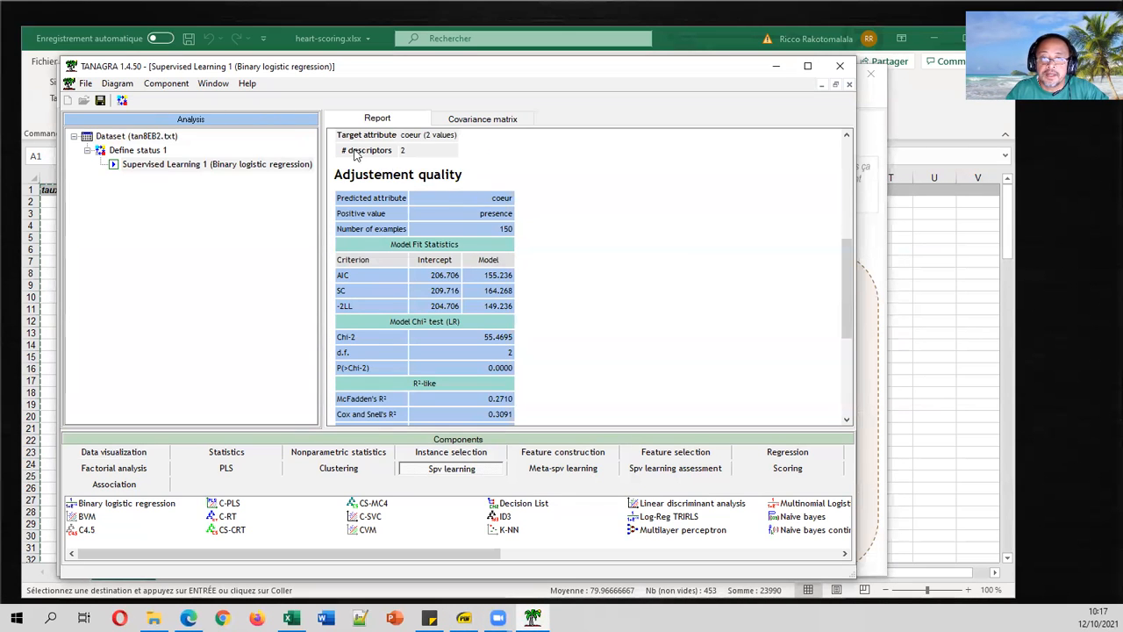
# Copy the logistic regression results from Tanagra and paste them into the heart-test sheet at cell H1.
pyautogui.click(166, 83)
pyautogui.click(179, 102)
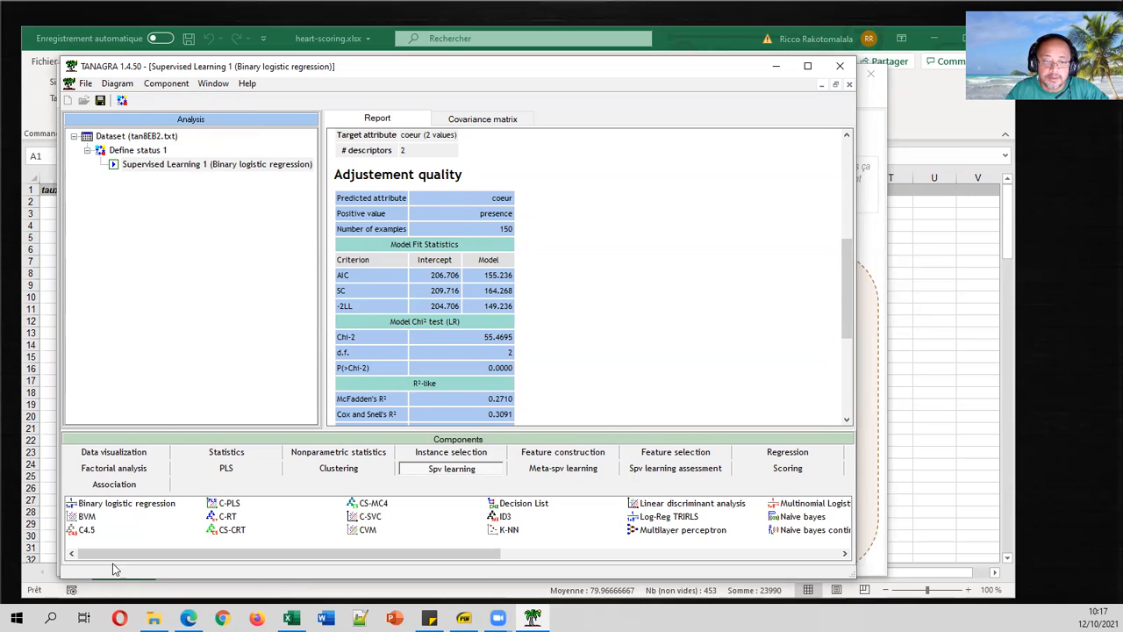
pyautogui.click(110, 593)
pyautogui.click(185, 572)
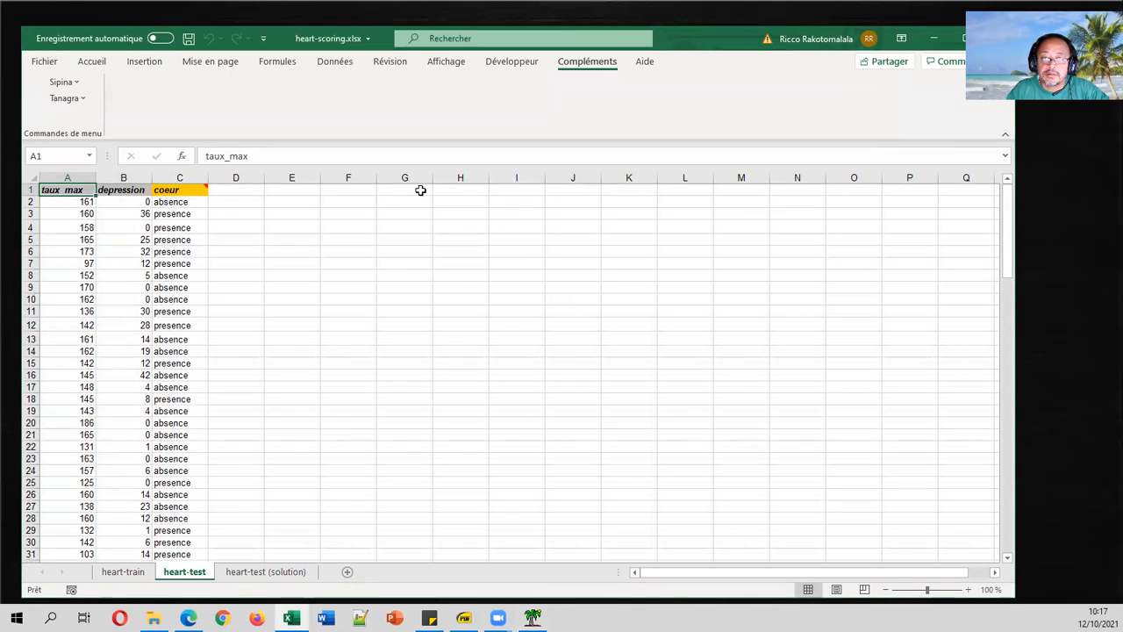
pyautogui.click(451, 190)
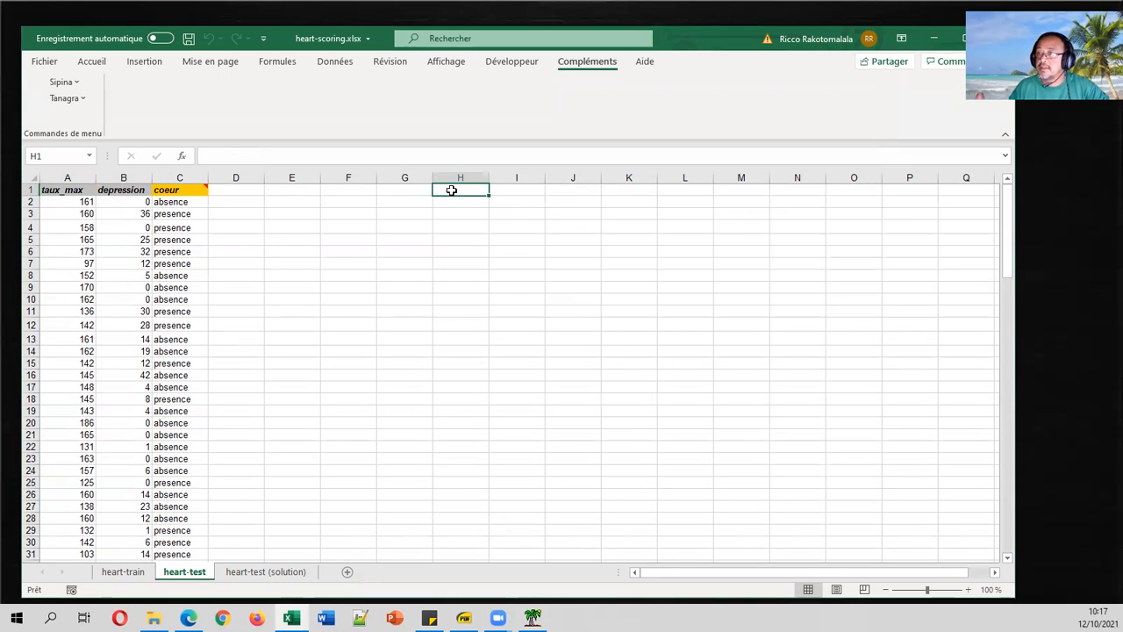
pyautogui.hotkey('ctrl', 'v')
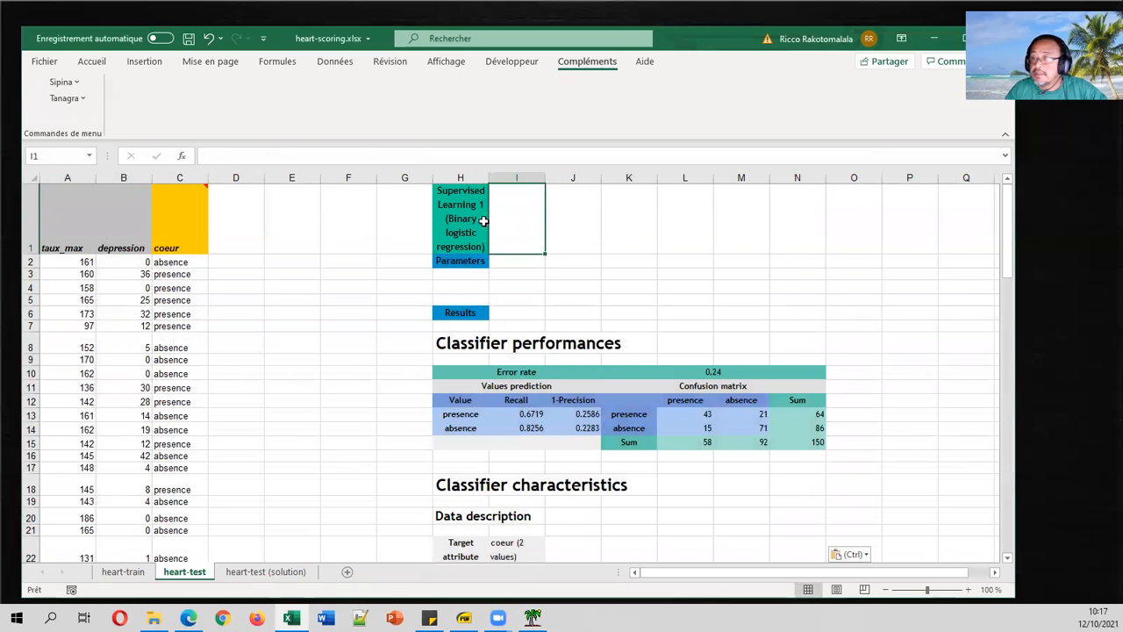
# Delete the pasted report cells from the title through the Data description heading, shifting the remaining cells up.
pyautogui.moveTo(453, 216); pyautogui.dragTo(790, 533)
pyautogui.scroll(-2, 770, 465)
pyautogui.rightClick(708, 364)
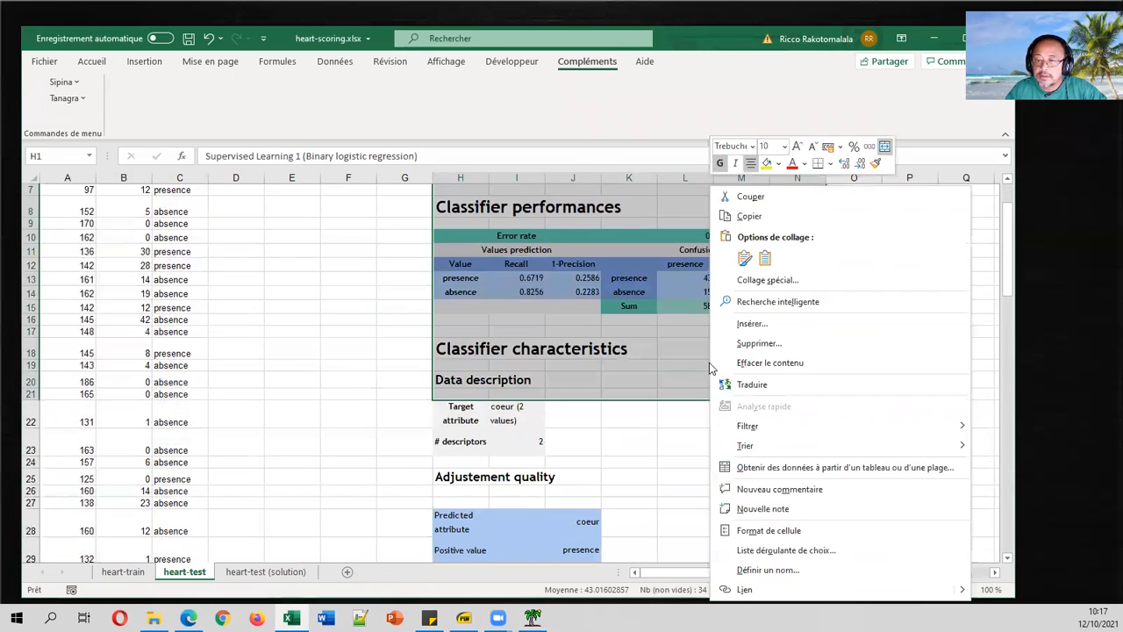
pyautogui.click(774, 350)
pyautogui.click(769, 368)
pyautogui.click(758, 413)
pyautogui.click(662, 301)
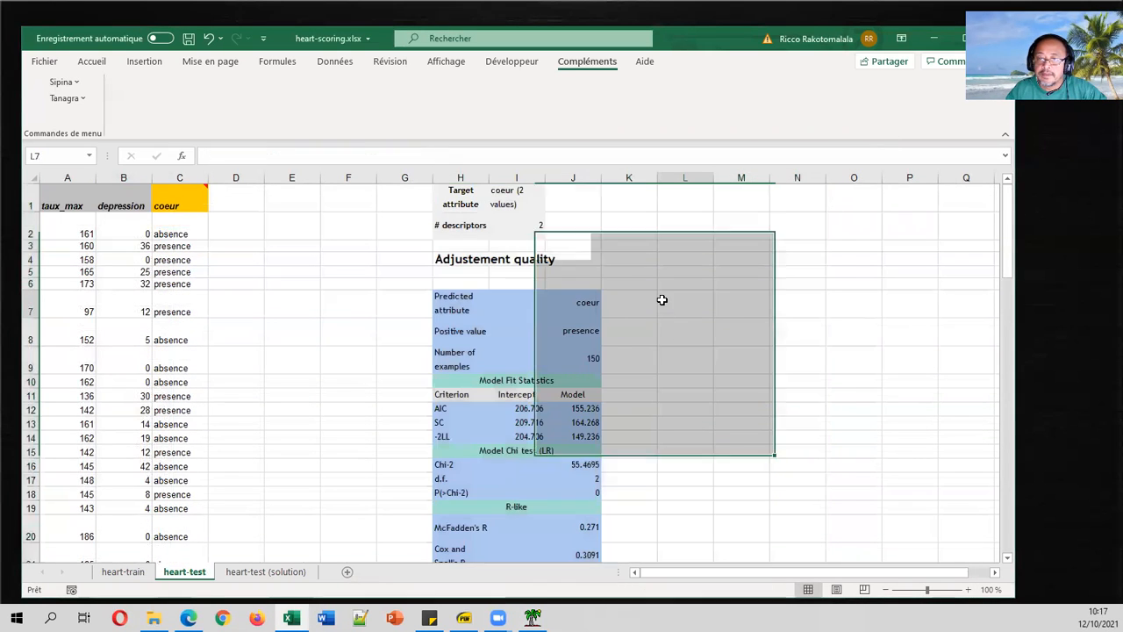
# Delete cells H1:L6 holding the target attribute, descriptors and Adjustement quality heading, shifting the remaining cells up.
pyautogui.moveTo(485, 202); pyautogui.dragTo(695, 283)
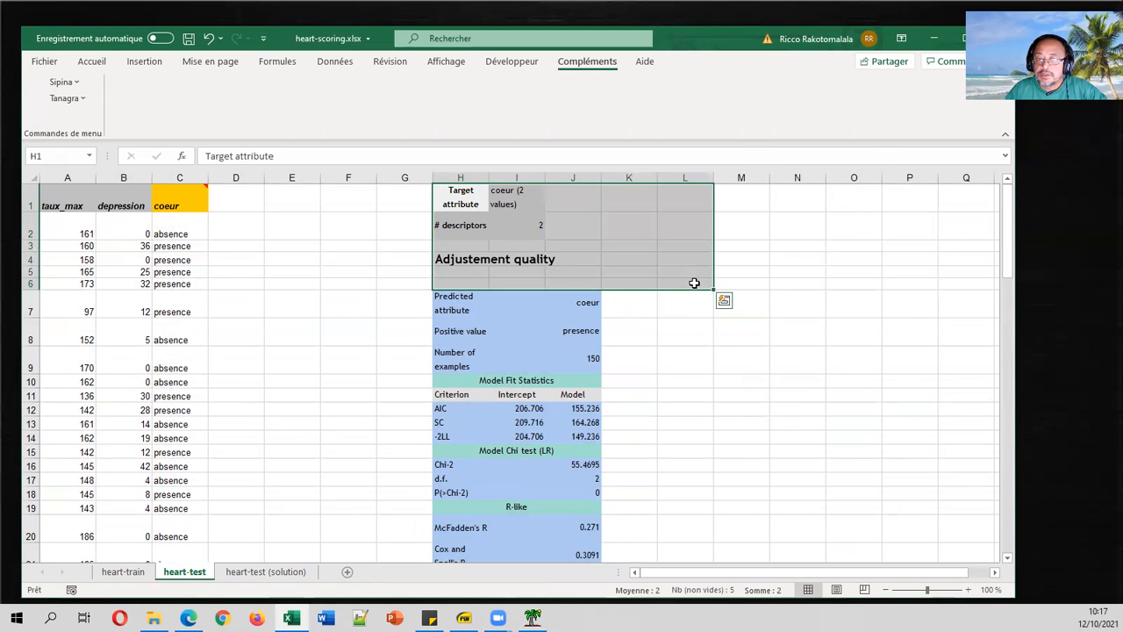
pyautogui.rightClick(695, 283)
pyautogui.click(748, 347)
pyautogui.click(735, 360)
pyautogui.click(730, 404)
# Delete the cells from Number of examples through the Attributes in the equation heading, shifting the remaining cells up.
pyautogui.moveTo(476, 245); pyautogui.dragTo(688, 501)
pyautogui.rightClick(688, 501)
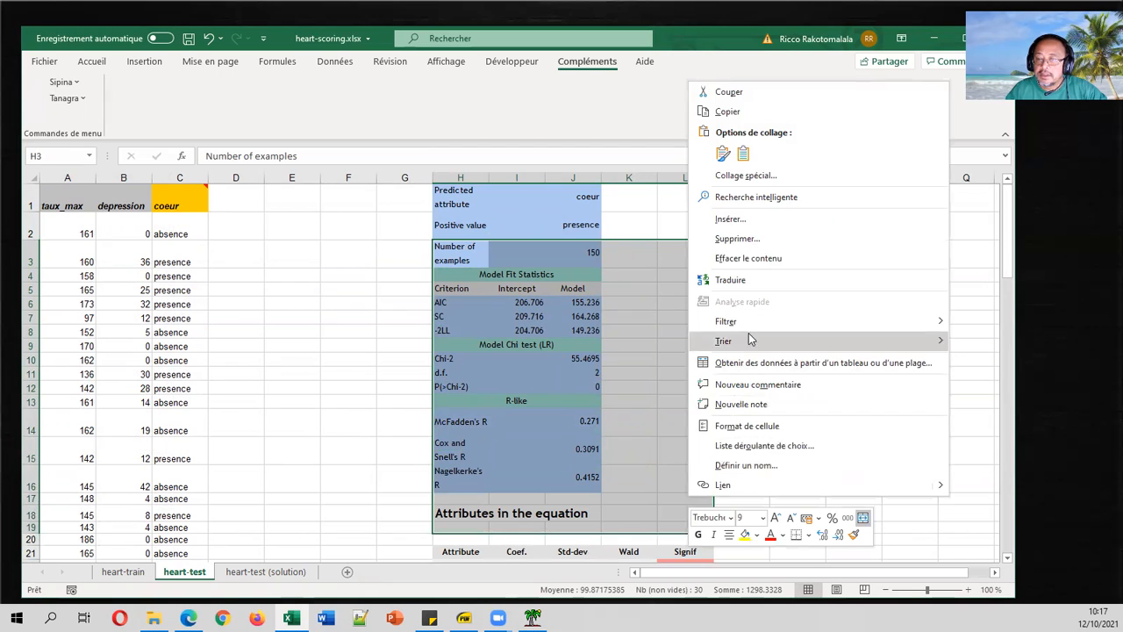
pyautogui.click(787, 238)
pyautogui.click(753, 252)
pyautogui.click(741, 297)
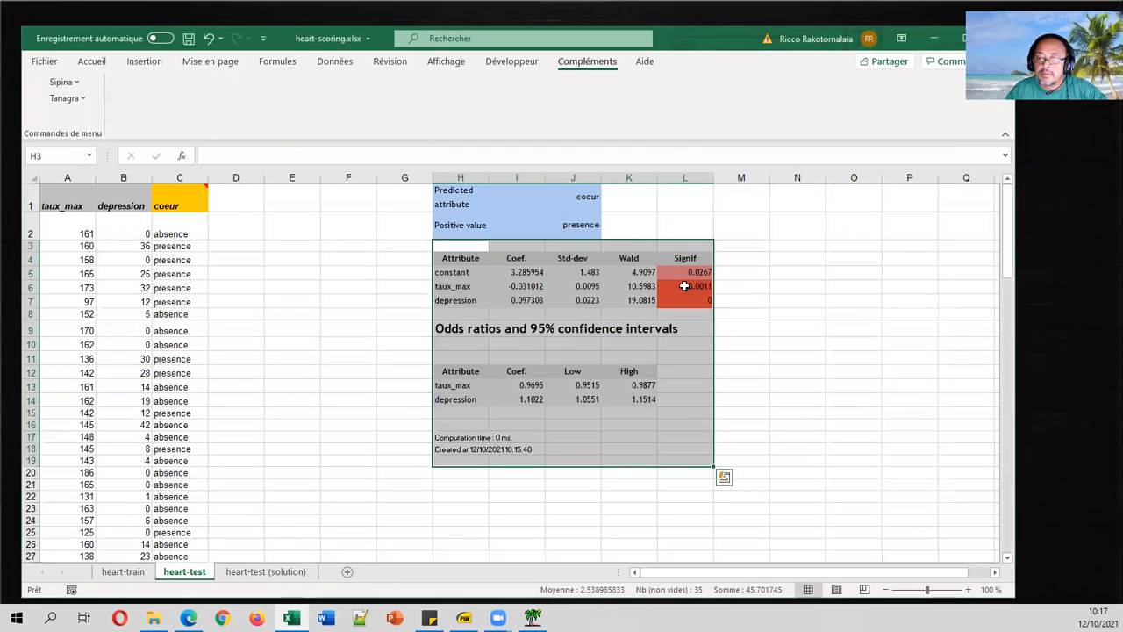
# Delete the odds ratios and computation time block in H8:L18 below the coefficient table.
pyautogui.click(543, 301)
pyautogui.moveTo(455, 318); pyautogui.dragTo(694, 445)
pyautogui.rightClick(694, 445)
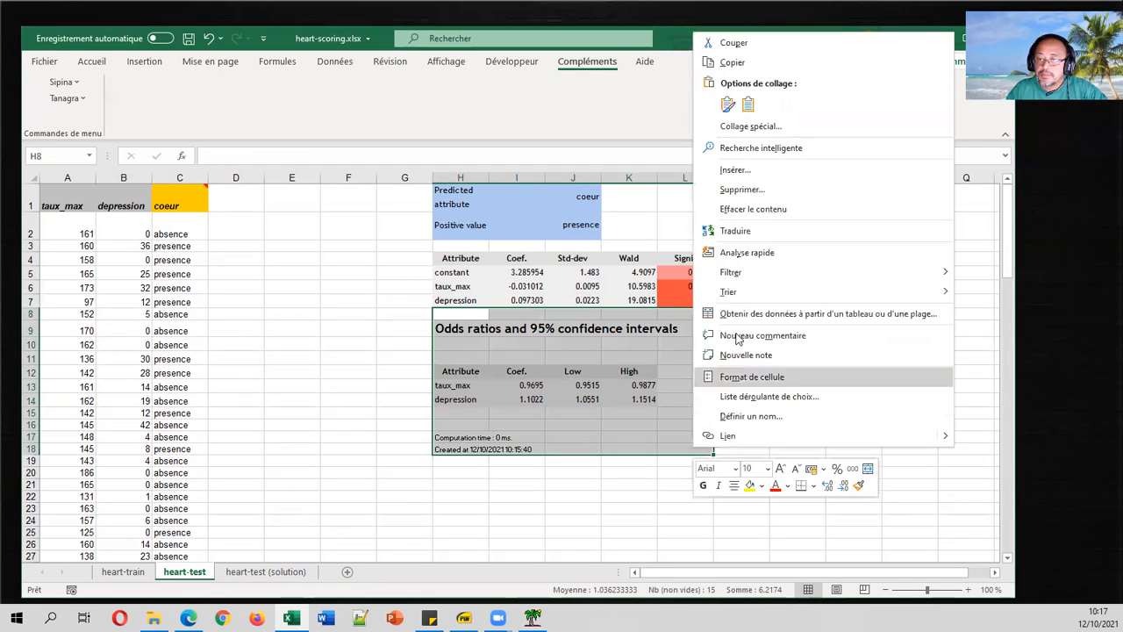
pyautogui.click(742, 190)
pyautogui.click(748, 255)
pyautogui.click(792, 306)
pyautogui.click(502, 385)
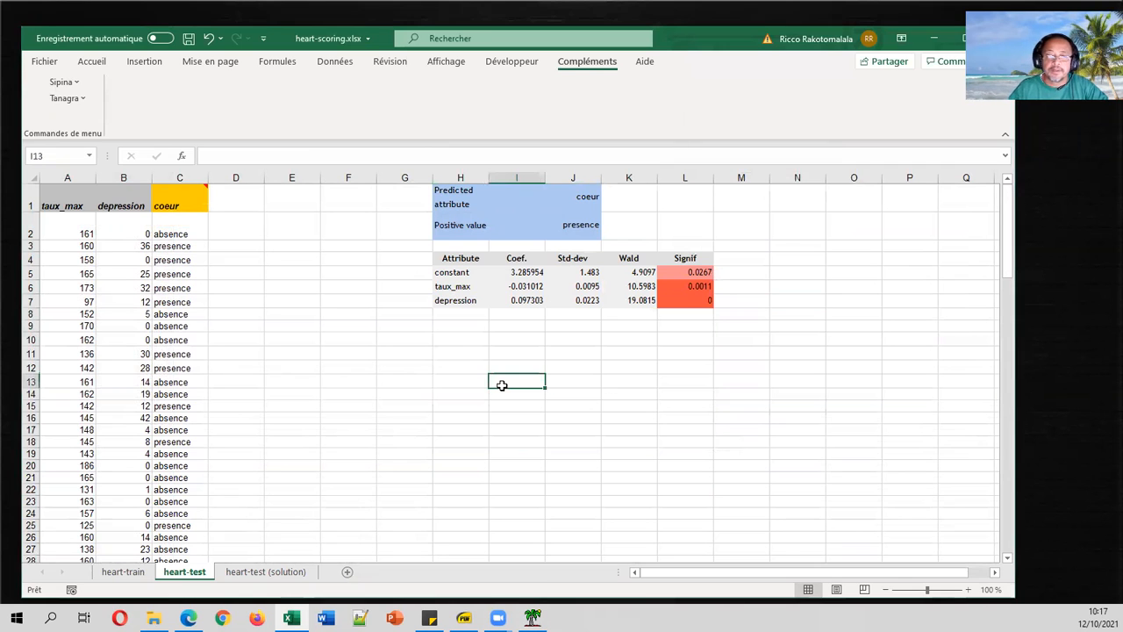
# Widen column H to fit the attribute labels and autofit the height of all rows in the sheet.
pyautogui.click(536, 197)
pyautogui.moveTo(487, 179); pyautogui.dragTo(530, 179)
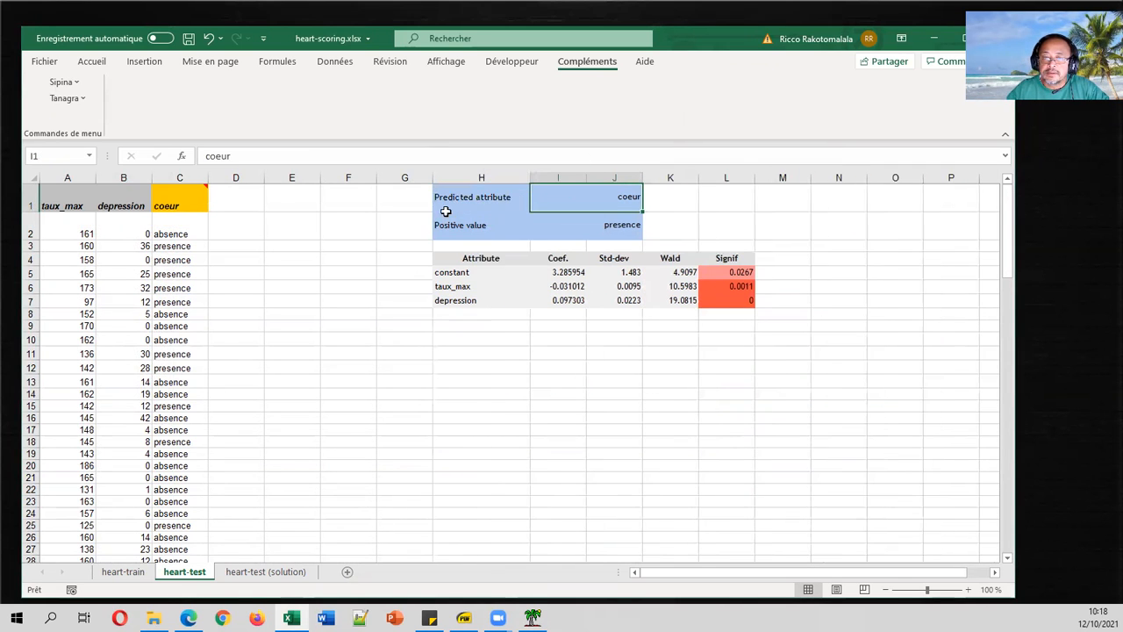
pyautogui.click(27, 182)
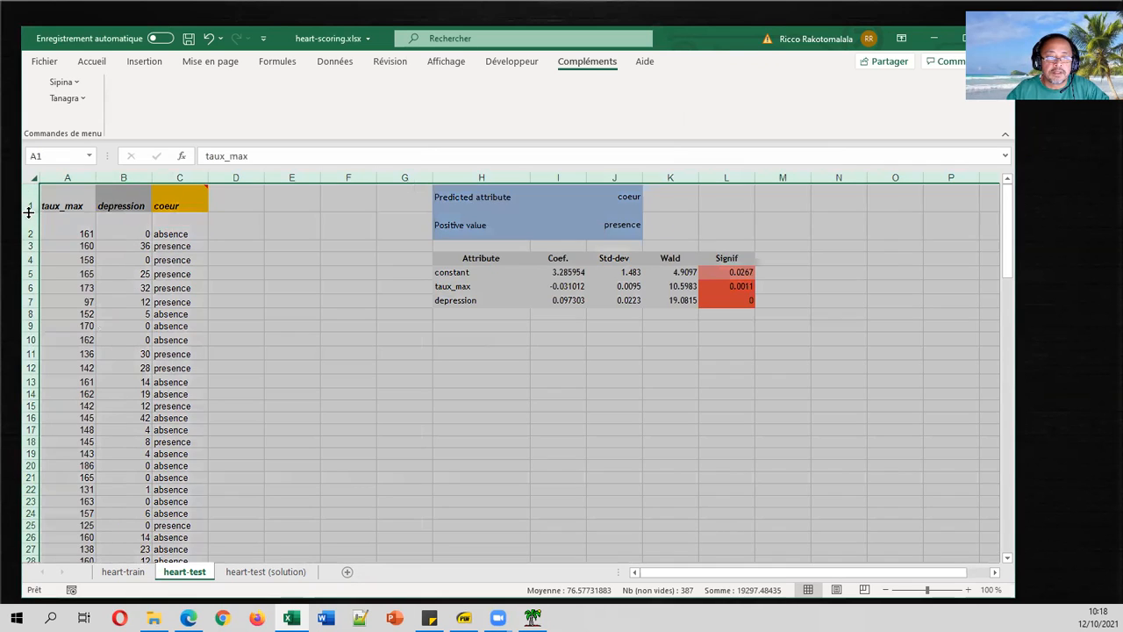
pyautogui.doubleClick(30, 214)
pyautogui.click(468, 231)
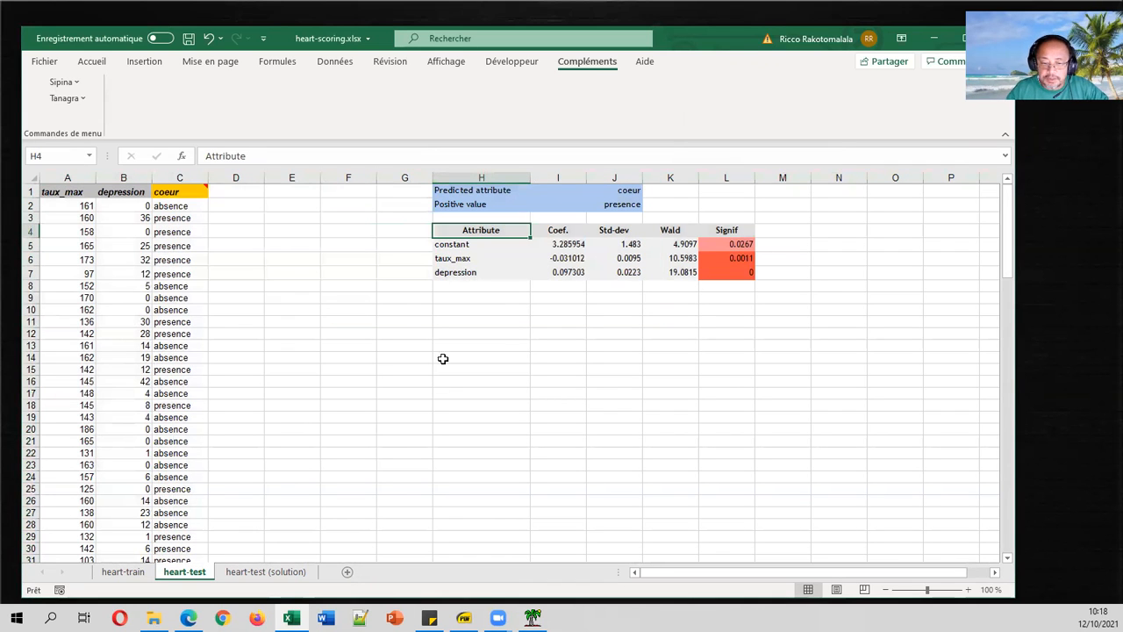
# Consult the scoring workflow PDF, then format the positive value presence in the heart-test sheet in bold red.
pyautogui.click(467, 618)
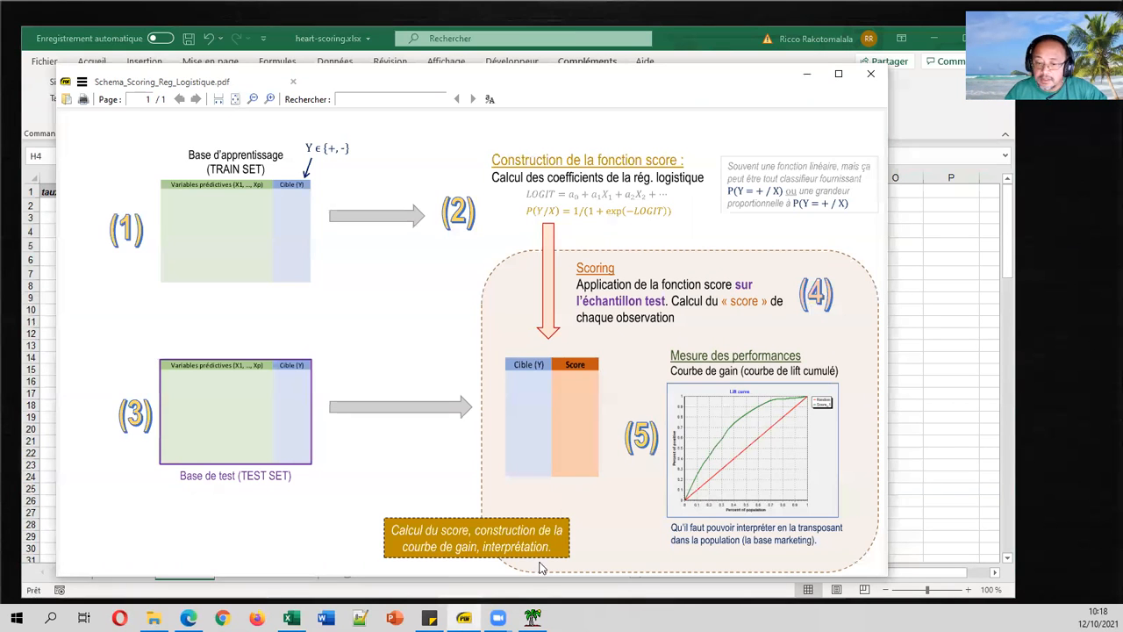
pyautogui.click(292, 618)
pyautogui.click(615, 205)
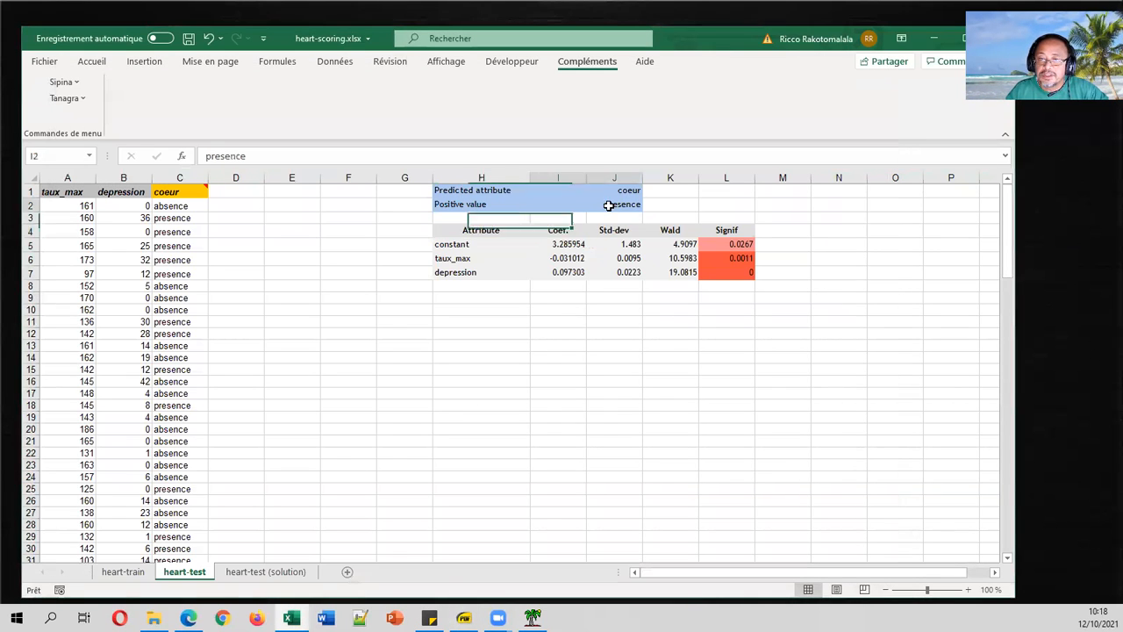
pyautogui.click(91, 61)
pyautogui.click(232, 111)
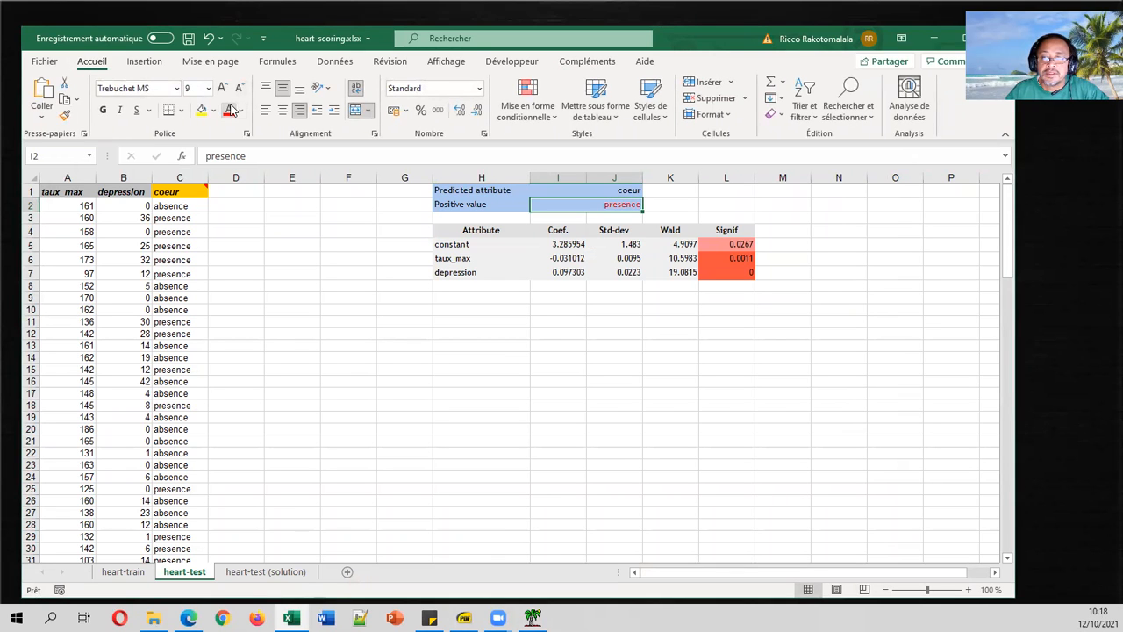
pyautogui.click(103, 110)
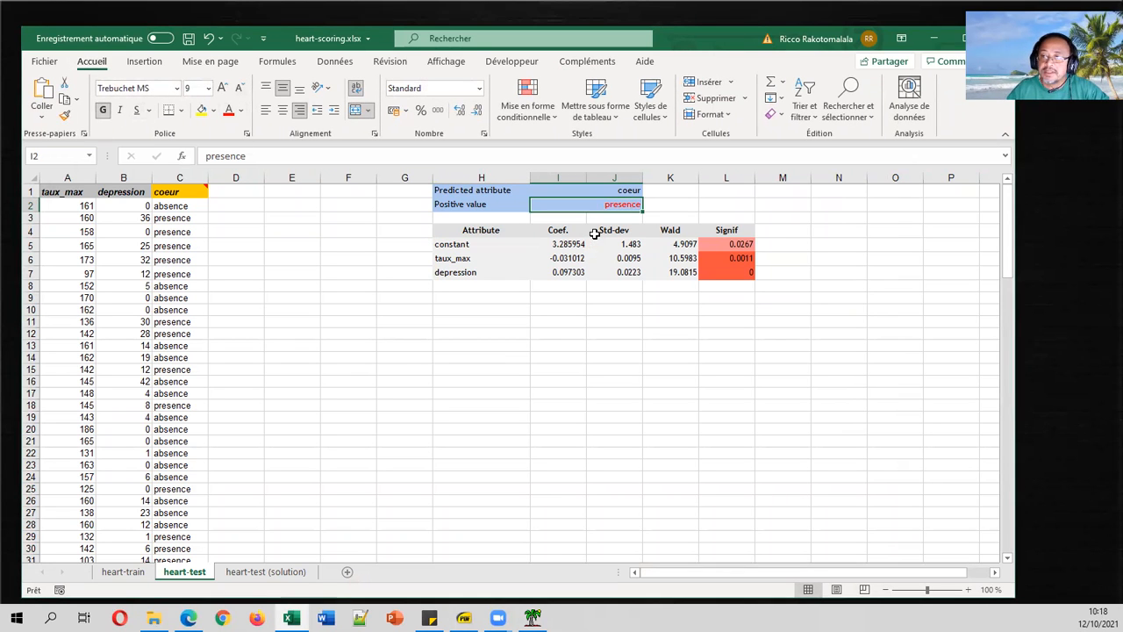
pyautogui.click(630, 268)
pyautogui.click(624, 201)
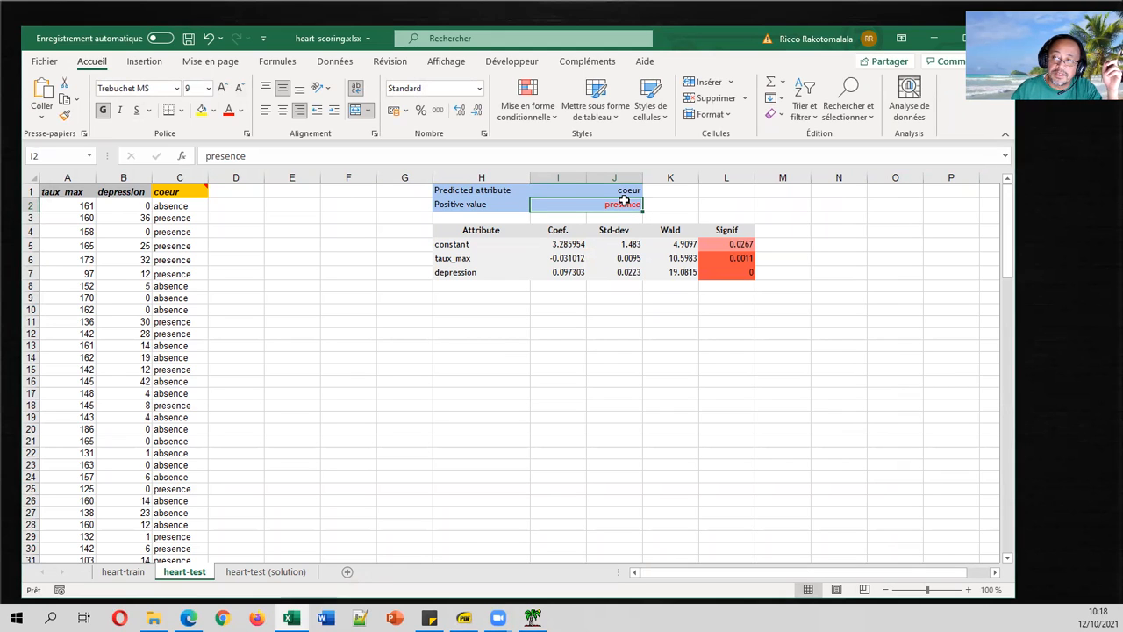
pyautogui.moveTo(568, 230); pyautogui.dragTo(568, 275)
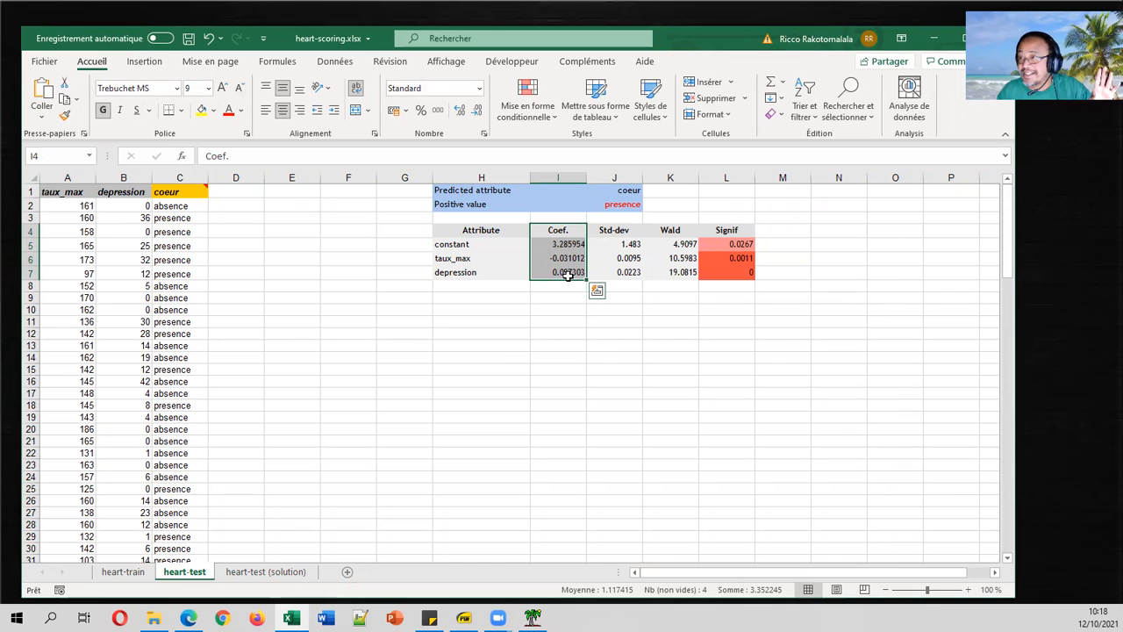
# Enter the headers LOGIT in D1 and Score(presence) in E1, and widen columns D and E.
pyautogui.click(245, 193)
pyautogui.write('LOGIT')
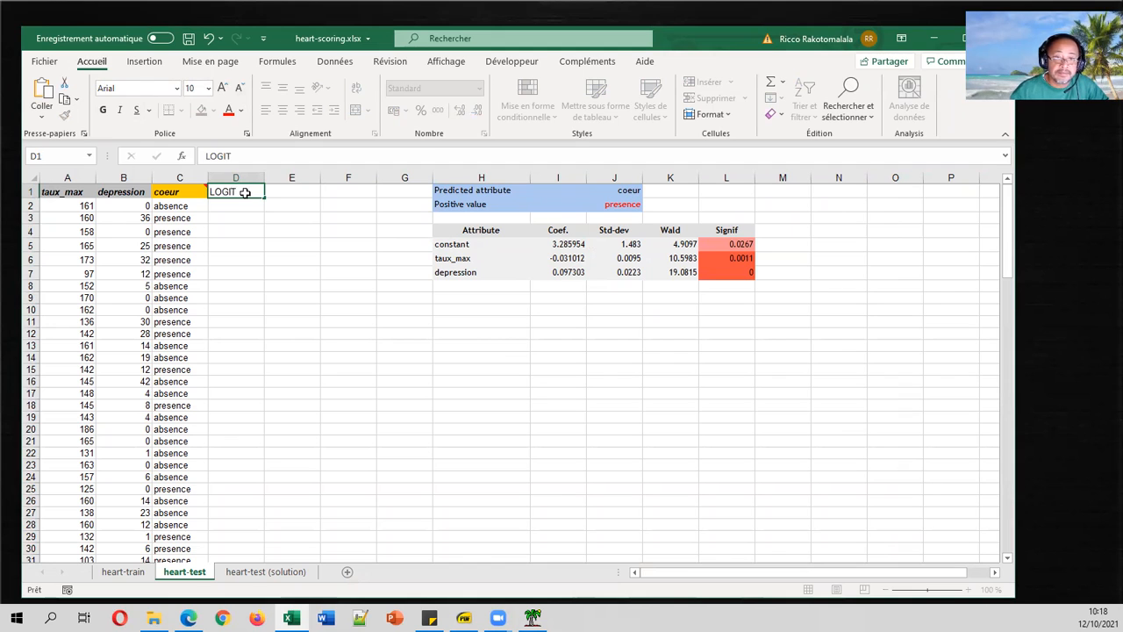
pyautogui.press('Tab')
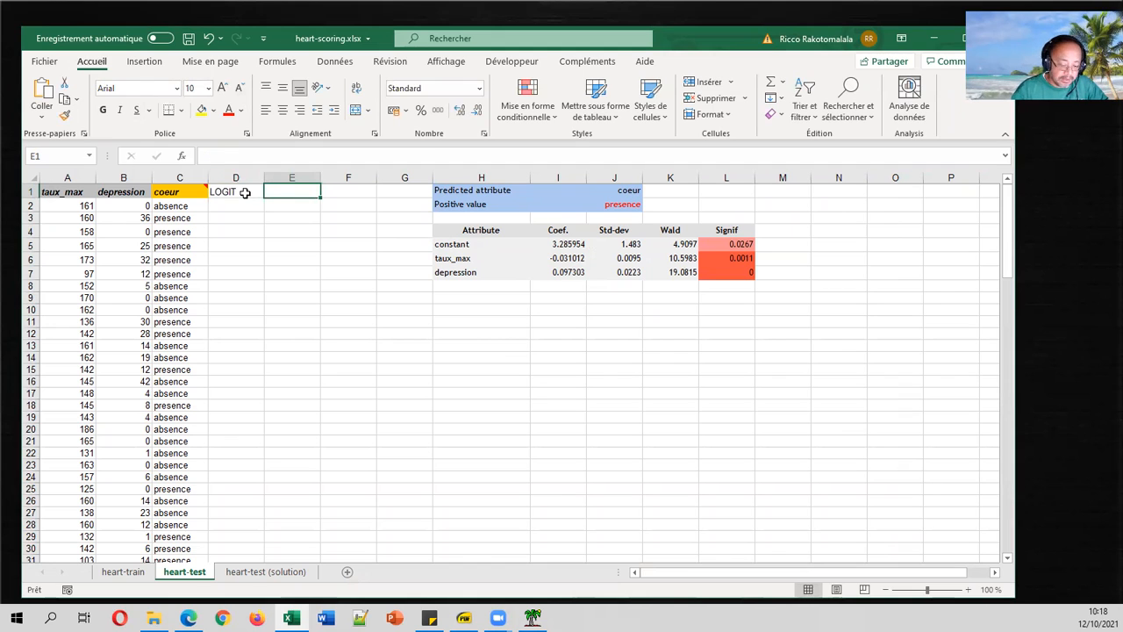
pyautogui.write('Score(presence)')
pyautogui.press('Return')
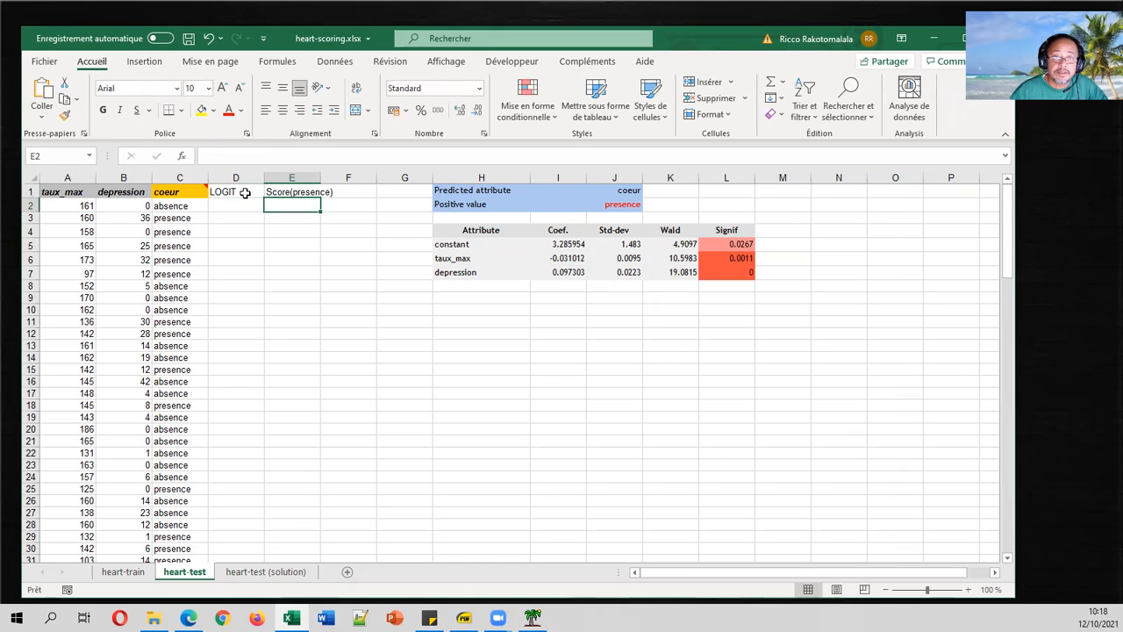
pyautogui.moveTo(321, 177); pyautogui.dragTo(346, 177)
pyautogui.moveTo(264, 177); pyautogui.dragTo(298, 178)
# Compute the first LOGIT in D2 with the formula =$I$5+$I$6*A2+$I$7*B2.
pyautogui.click(268, 206)
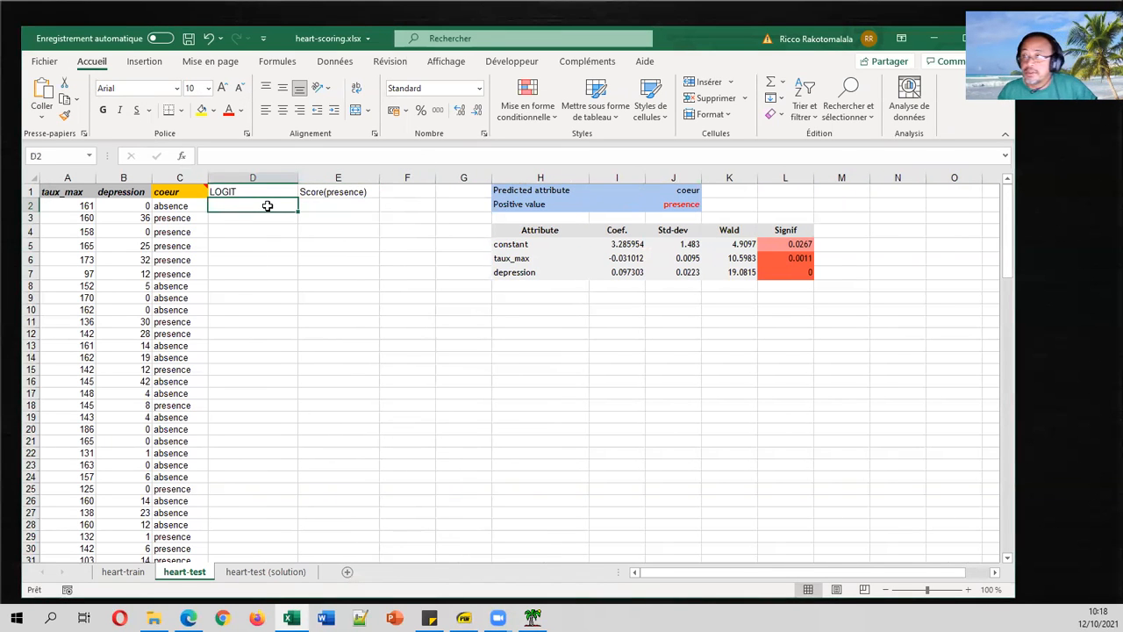
pyautogui.write('=')
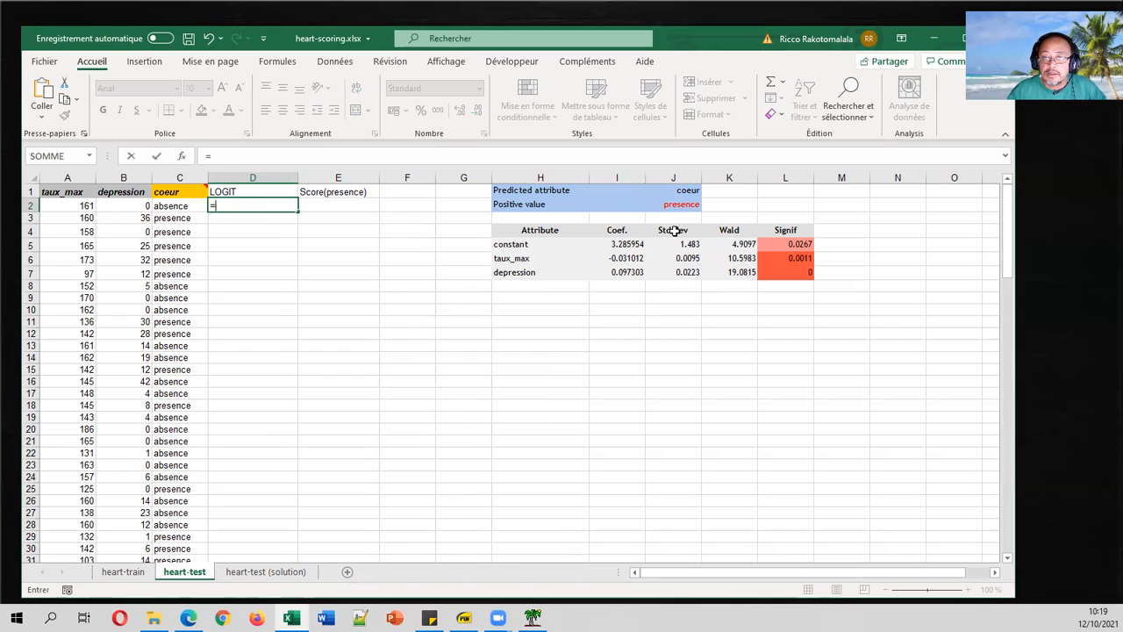
pyautogui.click(639, 244)
pyautogui.press('F4')
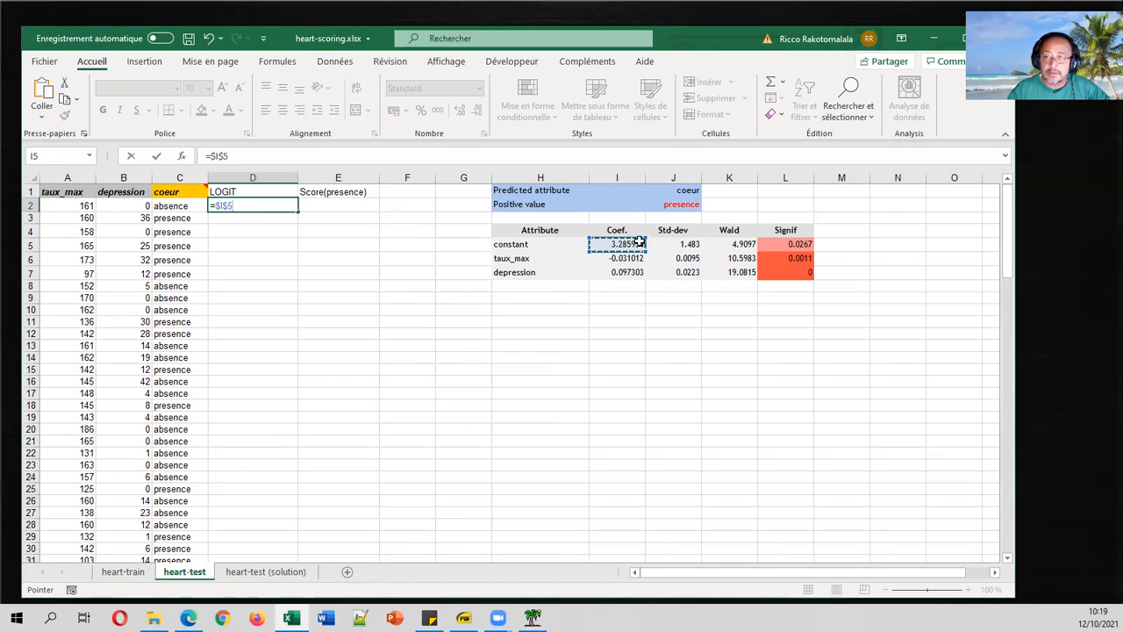
pyautogui.write('+')
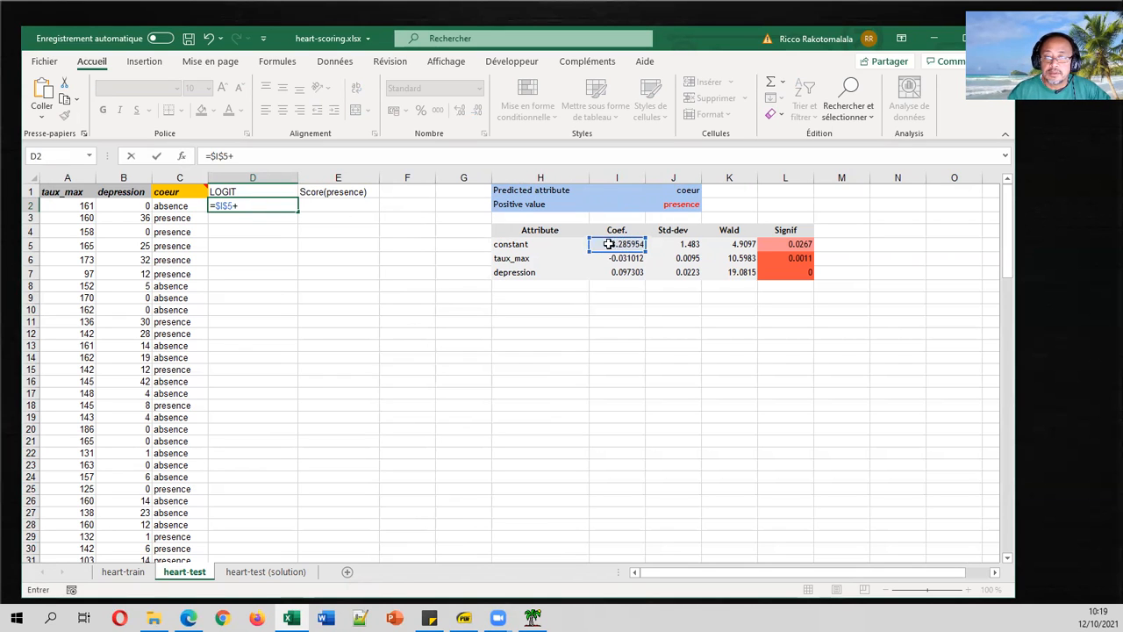
pyautogui.click(610, 257)
pyautogui.press('F4')
pyautogui.write('*')
pyautogui.click(67, 207)
pyautogui.write('+')
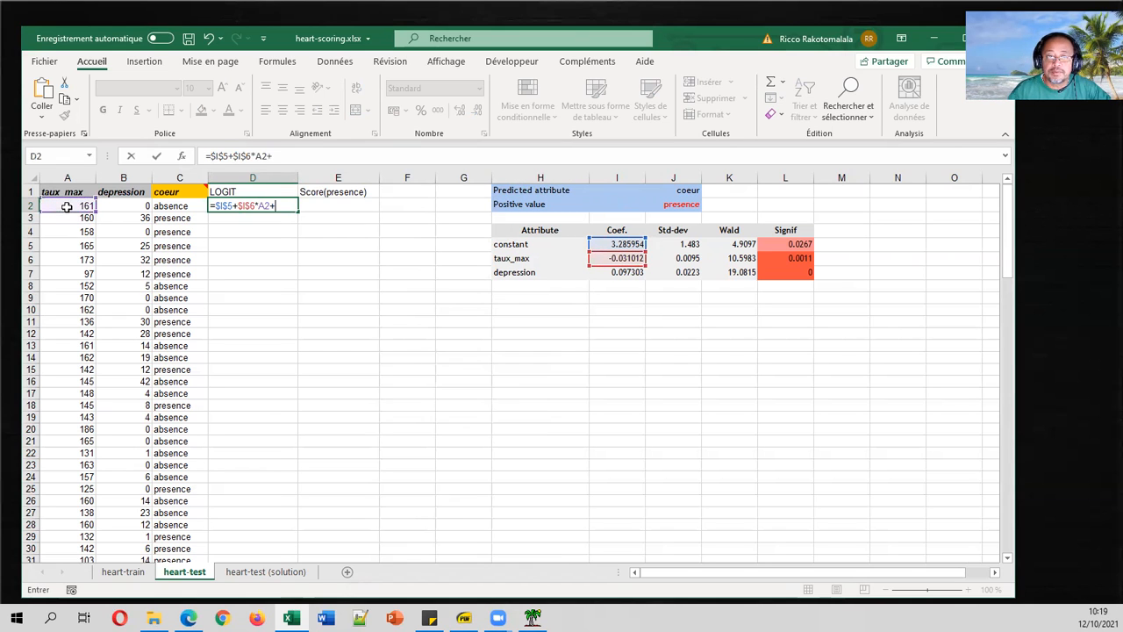
pyautogui.click(608, 270)
pyautogui.press('F4')
pyautogui.write('*')
pyautogui.click(131, 206)
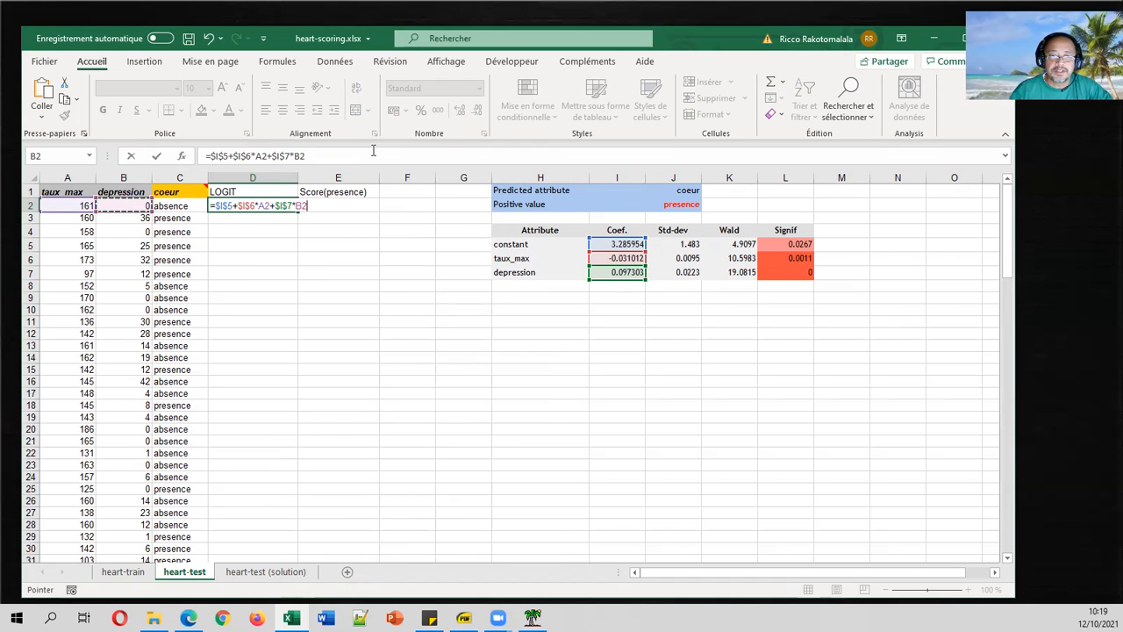
pyautogui.press('Return')
# Fill the LOGIT formula down column D for all test observations and autofit the column's width.
pyautogui.click(271, 205)
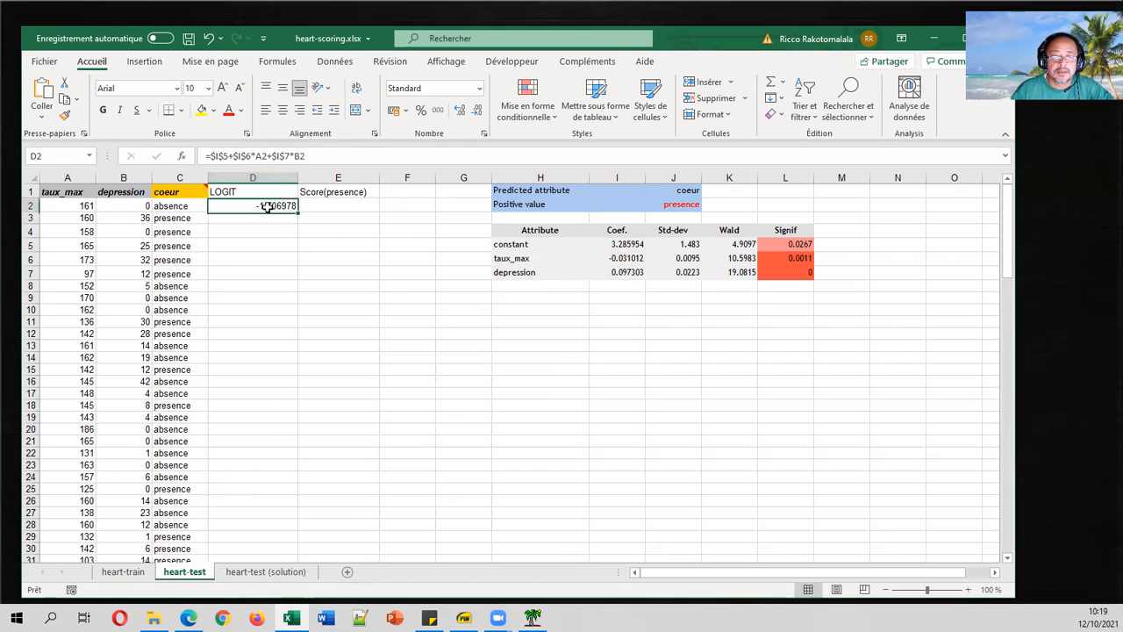
pyautogui.doubleClick(296, 212)
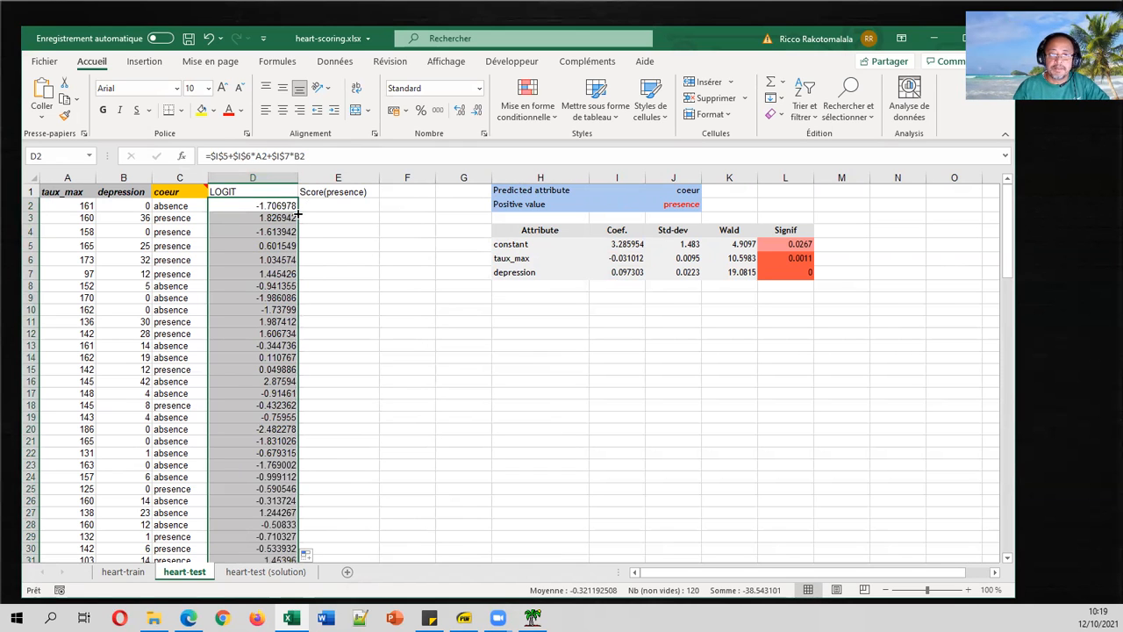
pyautogui.doubleClick(298, 178)
# Compute the first presence score in E2 with the formula =1/(1+exp(-D2)).
pyautogui.click(298, 205)
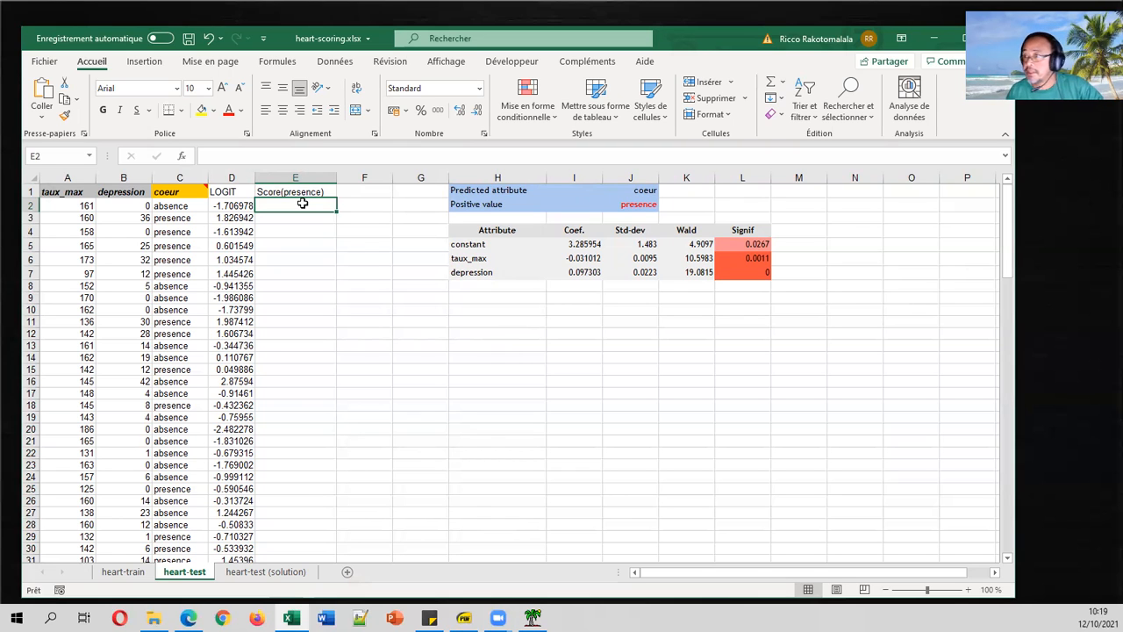
pyautogui.write('=1/(')
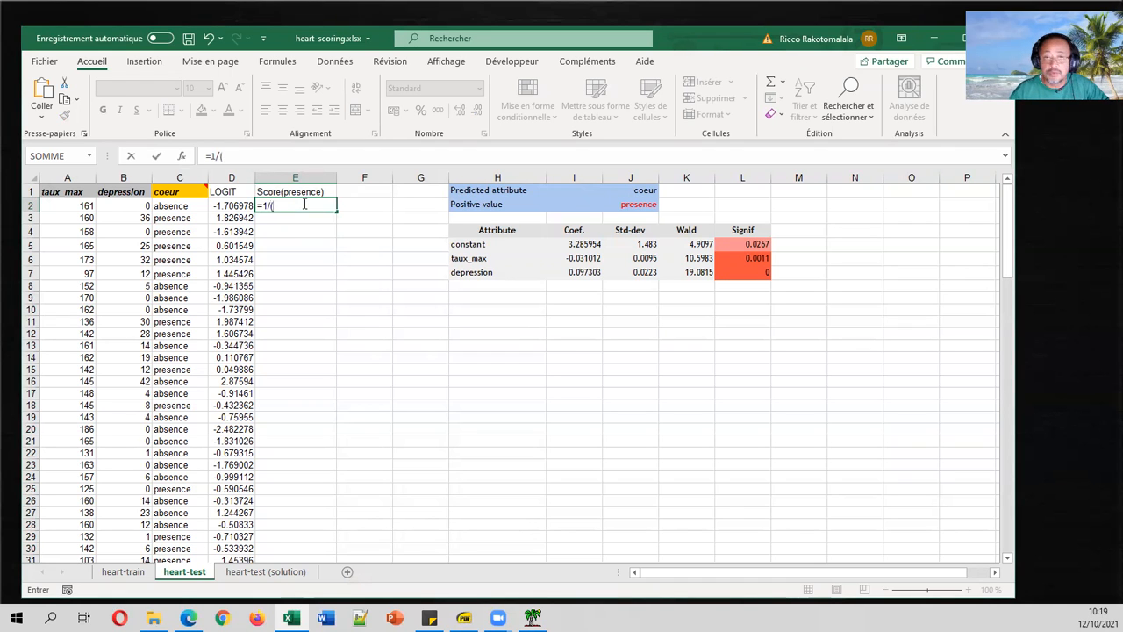
pyautogui.write('1+exp(')
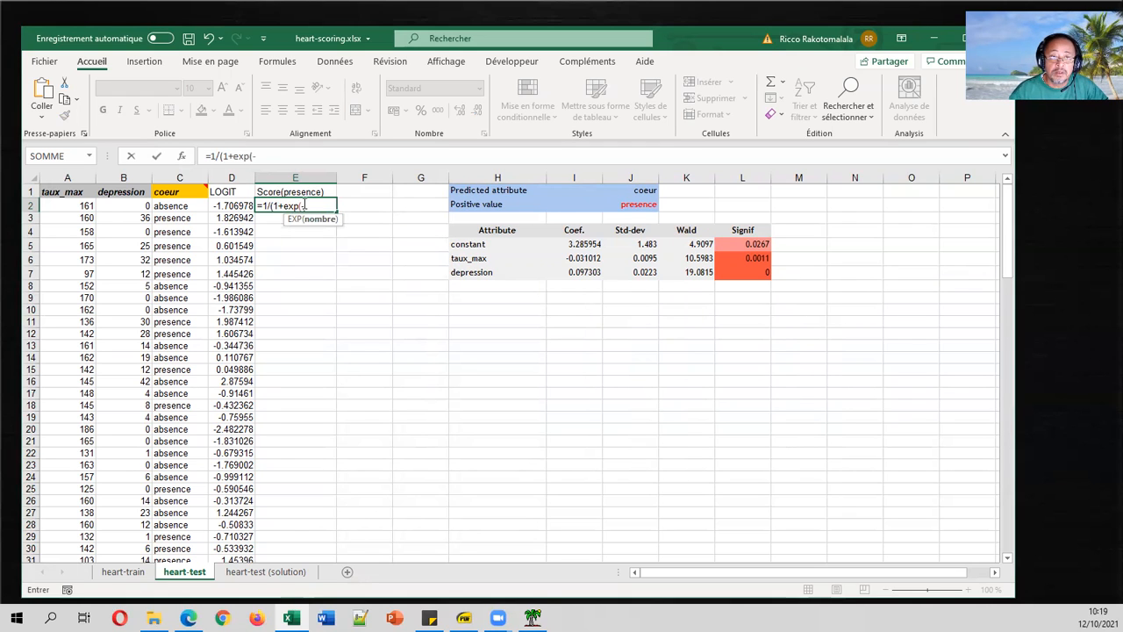
pyautogui.write('-')
pyautogui.press('Left')
pyautogui.write(')')
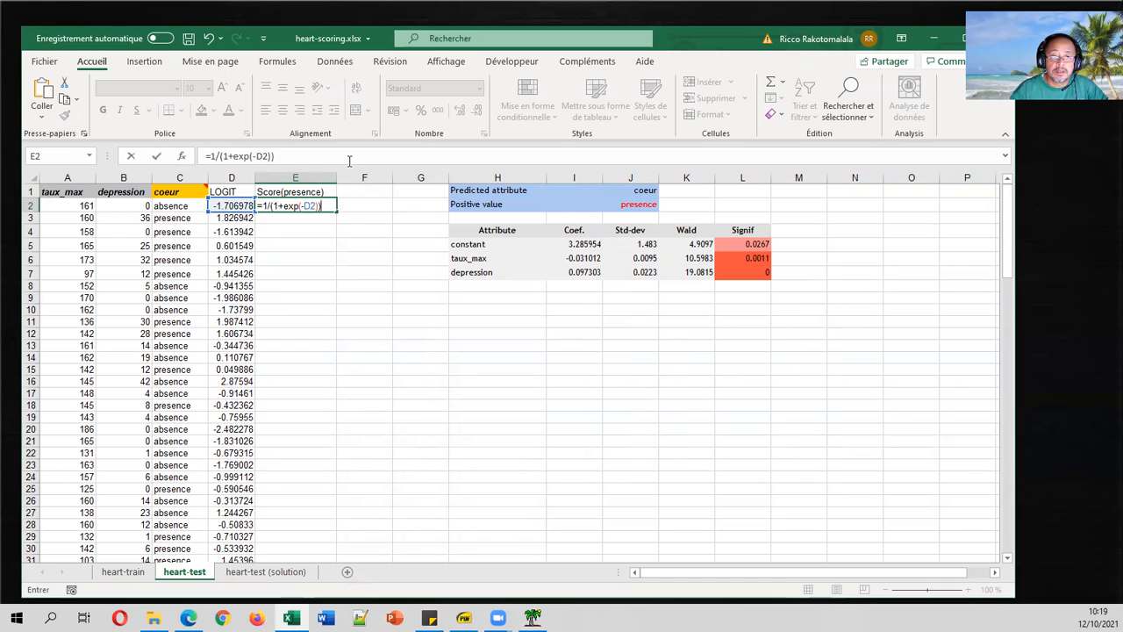
pyautogui.press('Return')
# Fill the score formula down column E for all test observations and autofit the column's width.
pyautogui.click(312, 208)
pyautogui.doubleClick(335, 212)
pyautogui.click(296, 310)
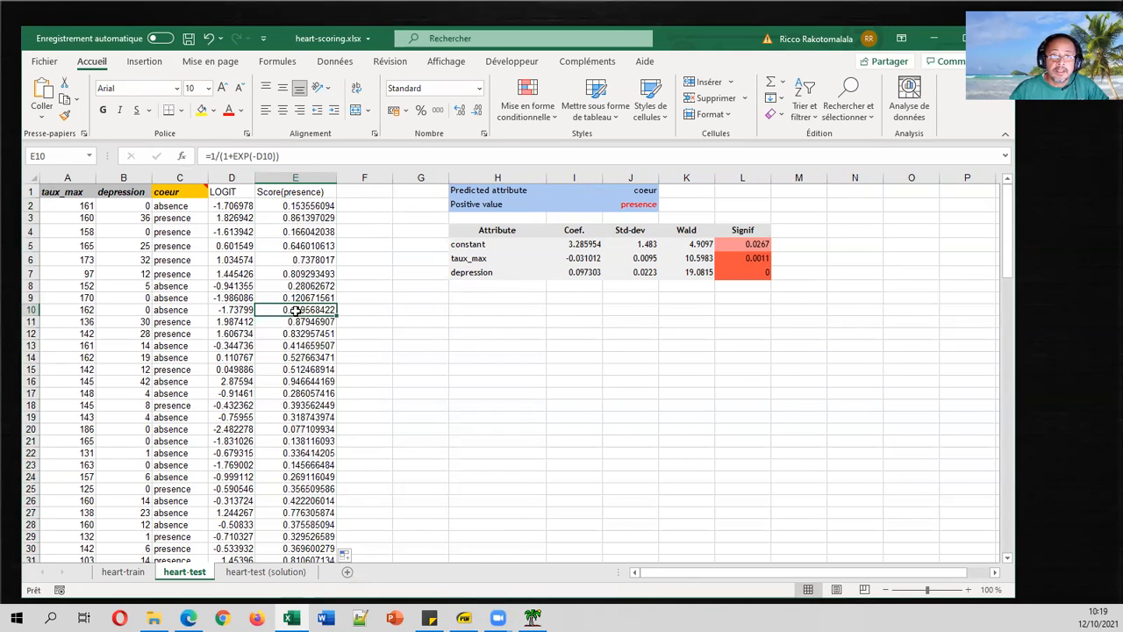
pyautogui.doubleClick(337, 178)
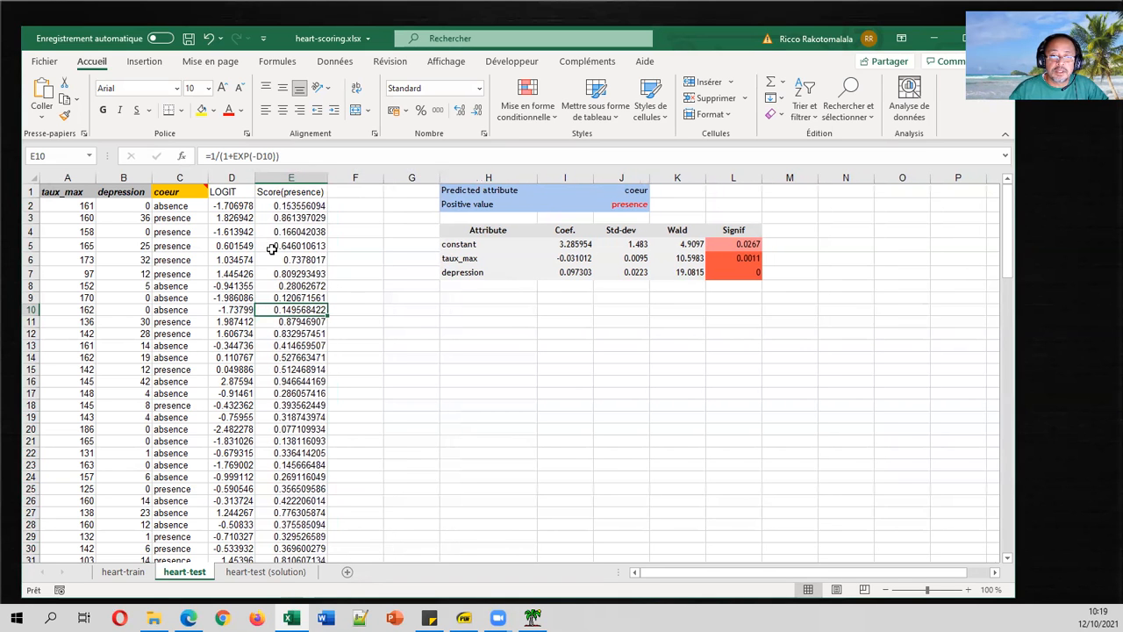
# Check the LOGIT and score formulas of the last observation in D121 and E121, and return to the sheet's start.
pyautogui.hotkey('ctrl', 'Down')
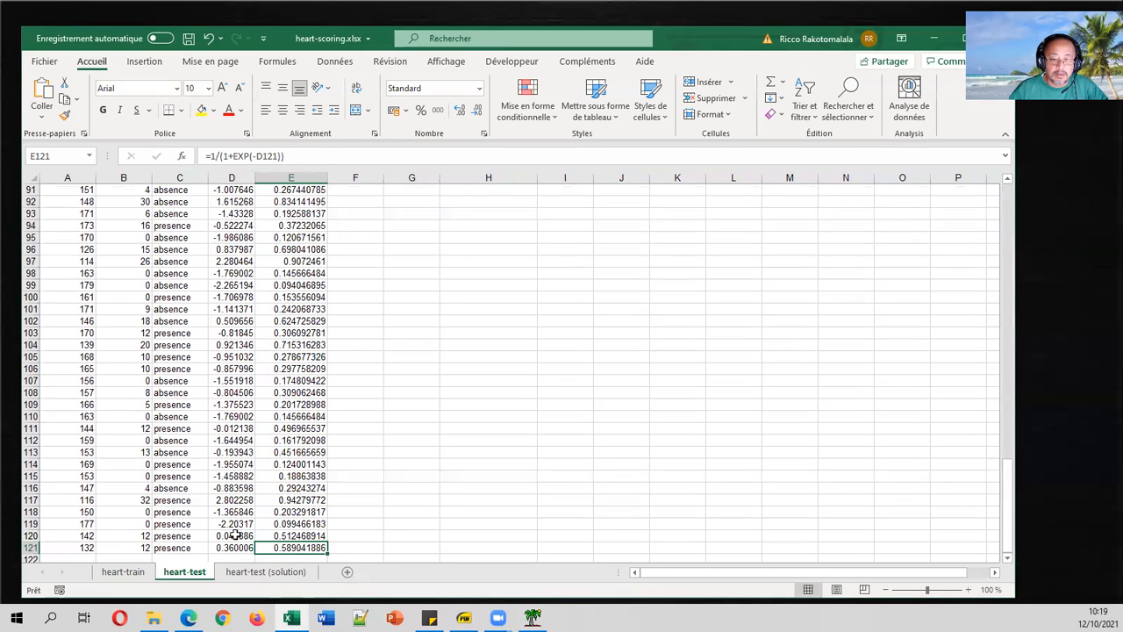
pyautogui.click(230, 546)
pyautogui.click(360, 155)
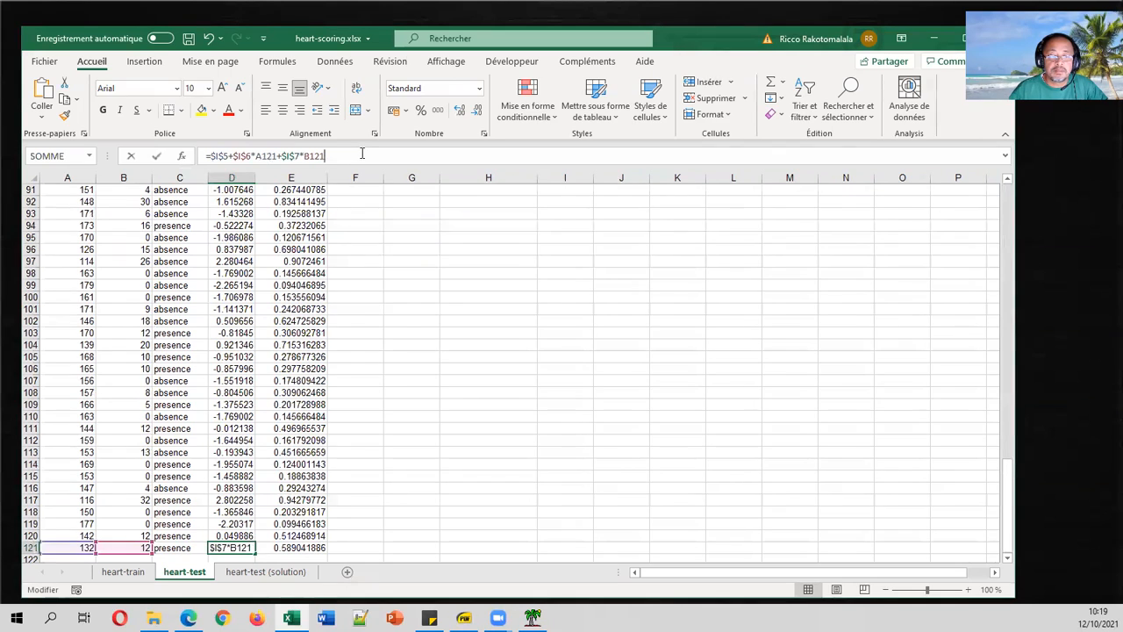
pyautogui.press('Return')
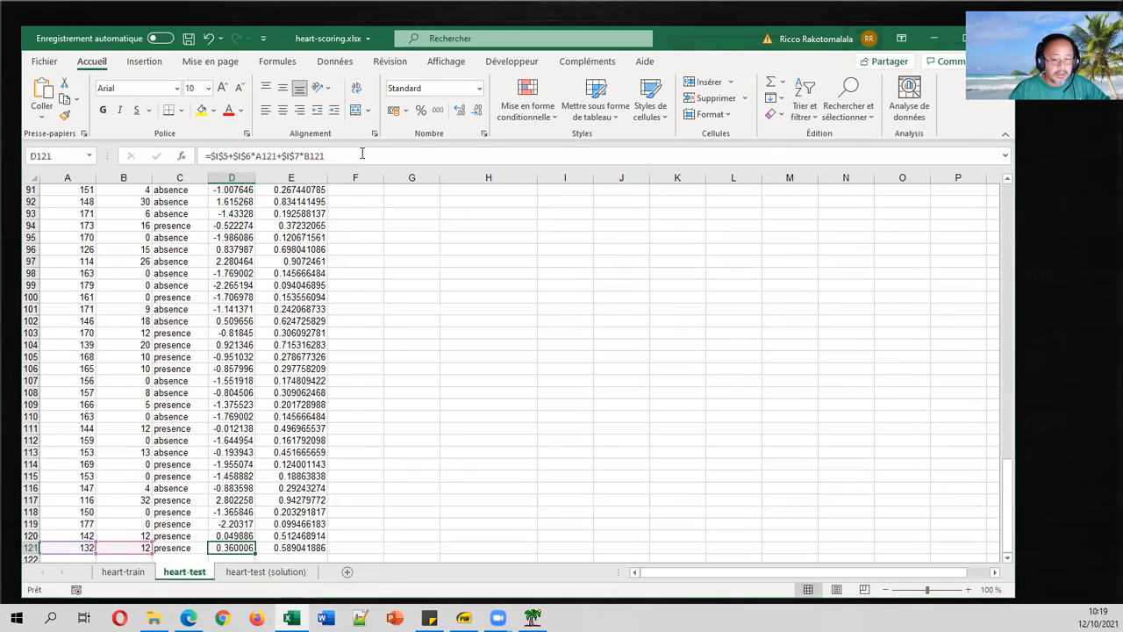
pyautogui.click(303, 550)
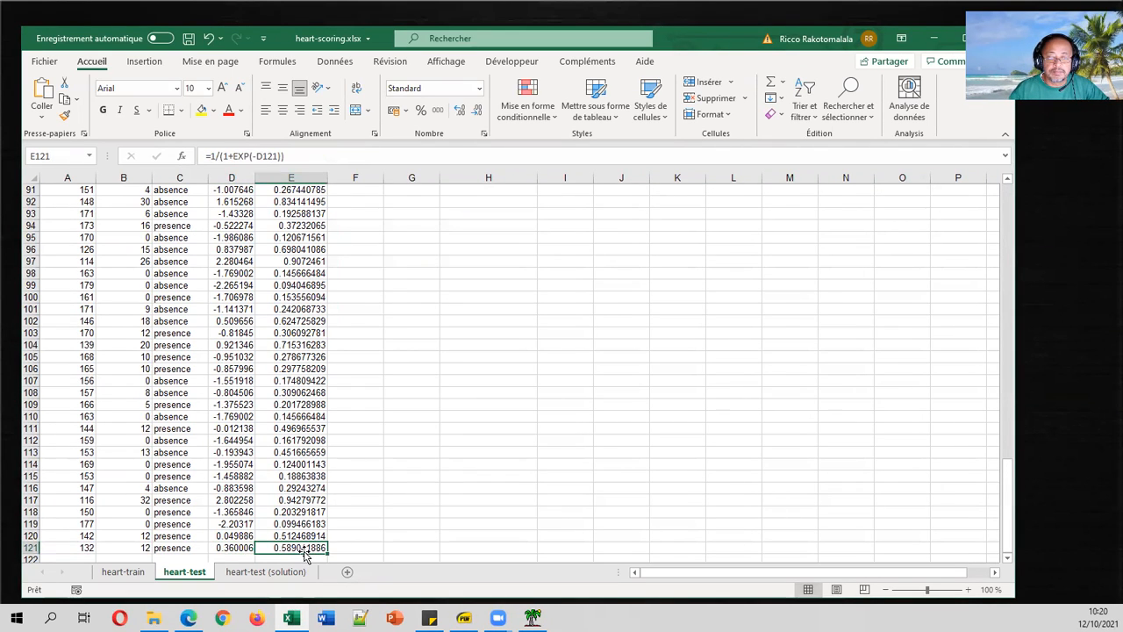
pyautogui.doubleClick(305, 548)
pyautogui.press('Return')
pyautogui.hotkey('ctrl', 'Home')
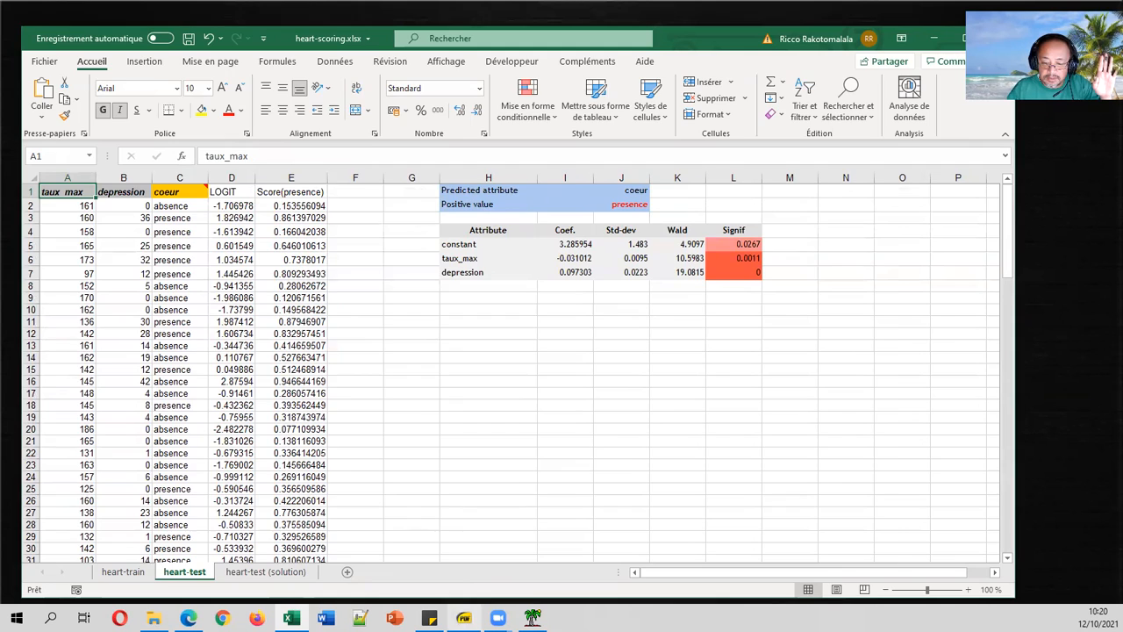
# Consult the scoring workflow PDF and the slide on building the LIFT curve in scoring_et_ciblage.pdf, then return to the workbook.
pyautogui.click(464, 618)
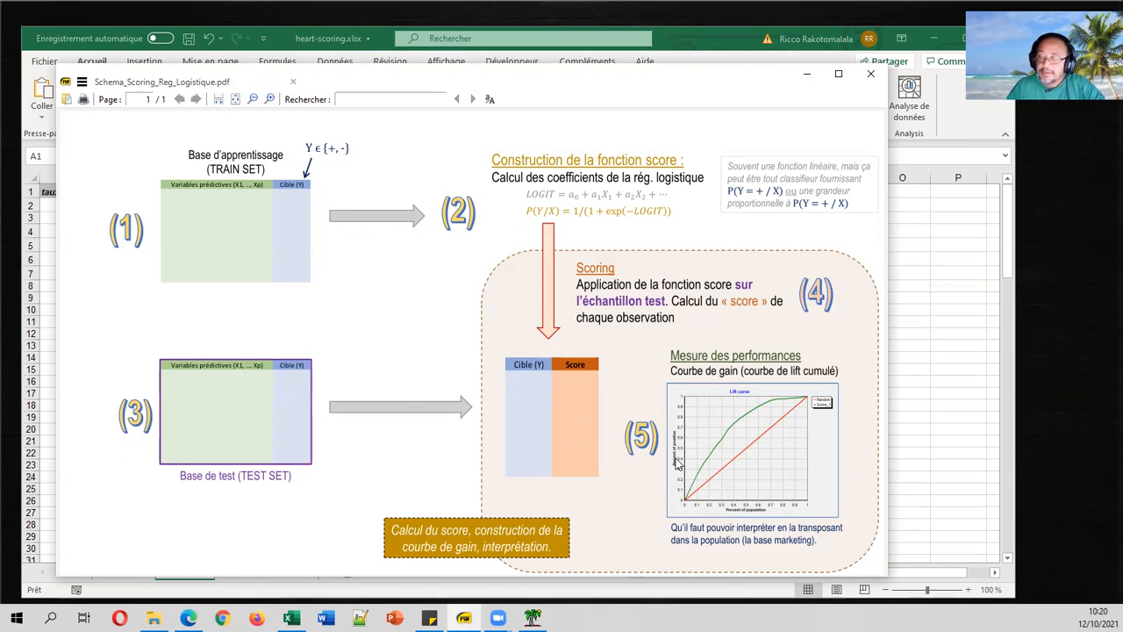
pyautogui.click(188, 618)
pyautogui.click(614, 51)
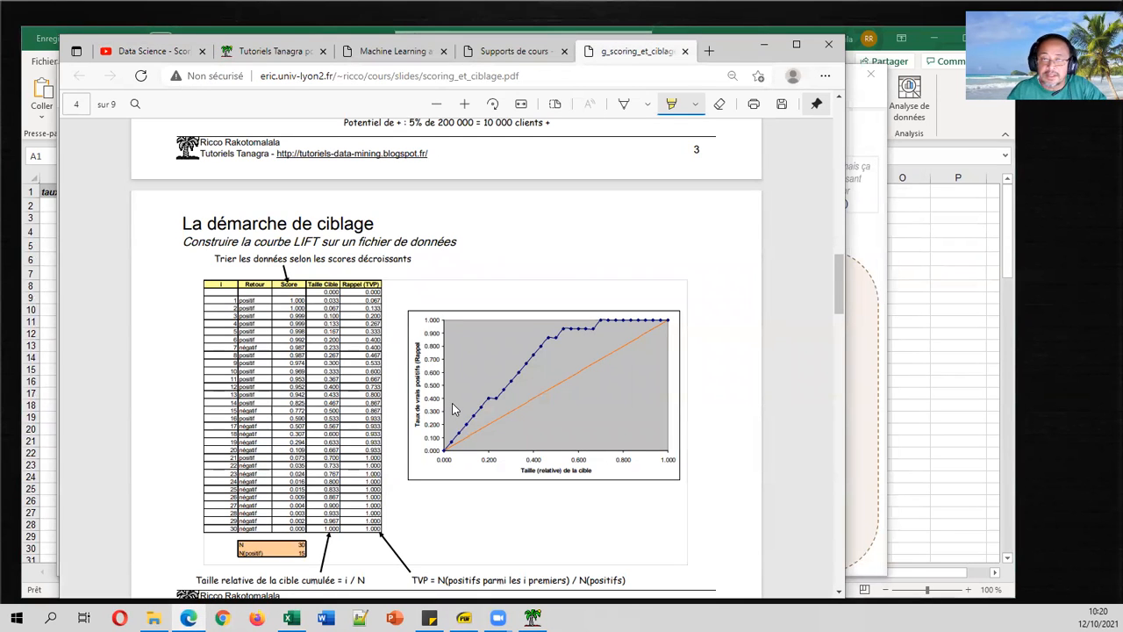
pyautogui.scroll(-1, 452, 403)
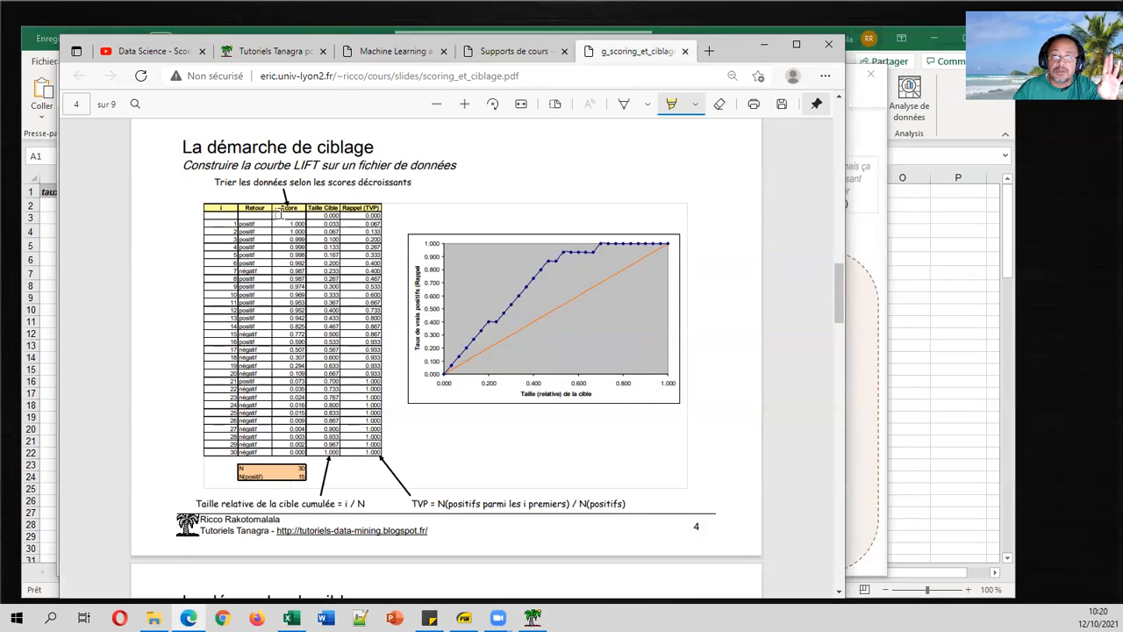
pyautogui.click(46, 263)
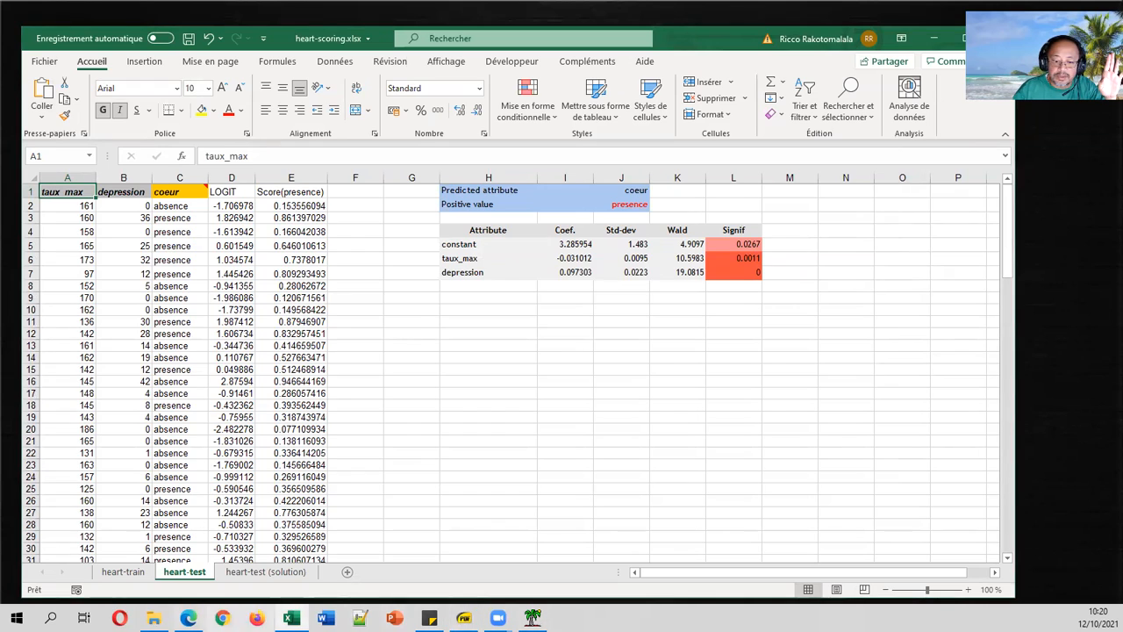
# Move the browser window beside the sheet's data and highlight "Trier les données selon les scores décroissants" on the LIFT curve slide.
pyautogui.click(188, 618)
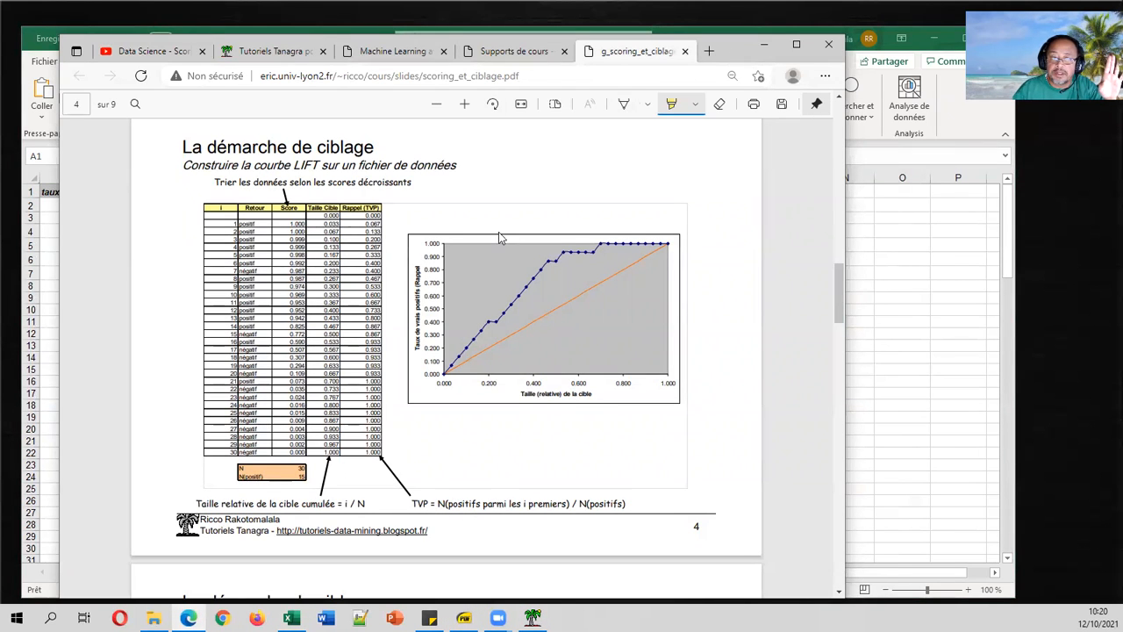
pyautogui.moveTo(735, 44); pyautogui.dragTo(963, 52)
pyautogui.click(269, 224)
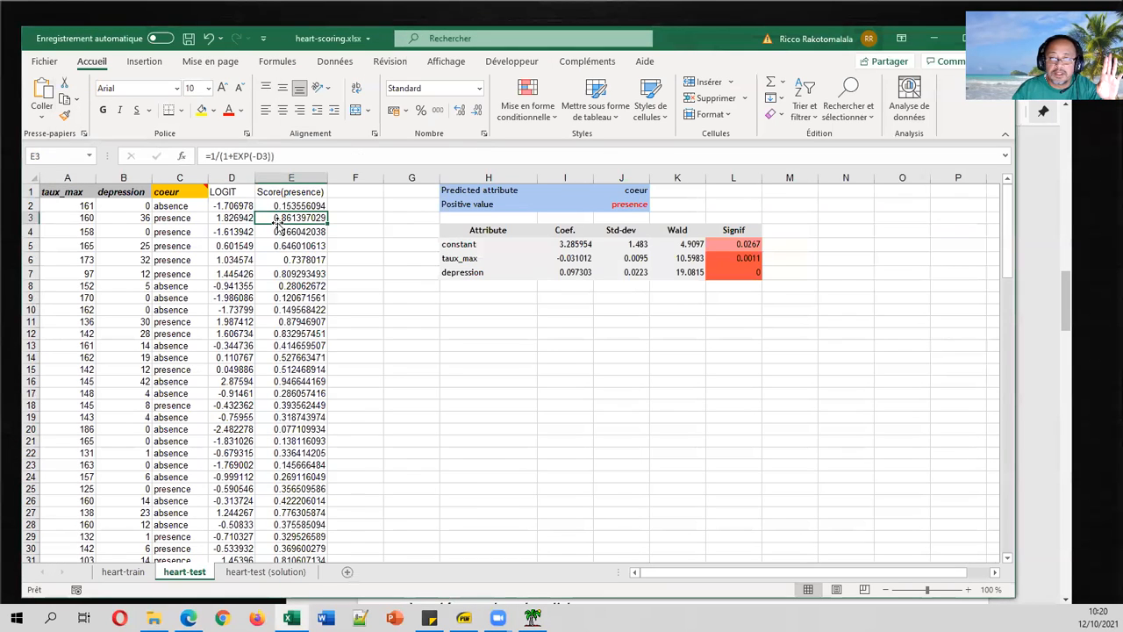
pyautogui.click(187, 618)
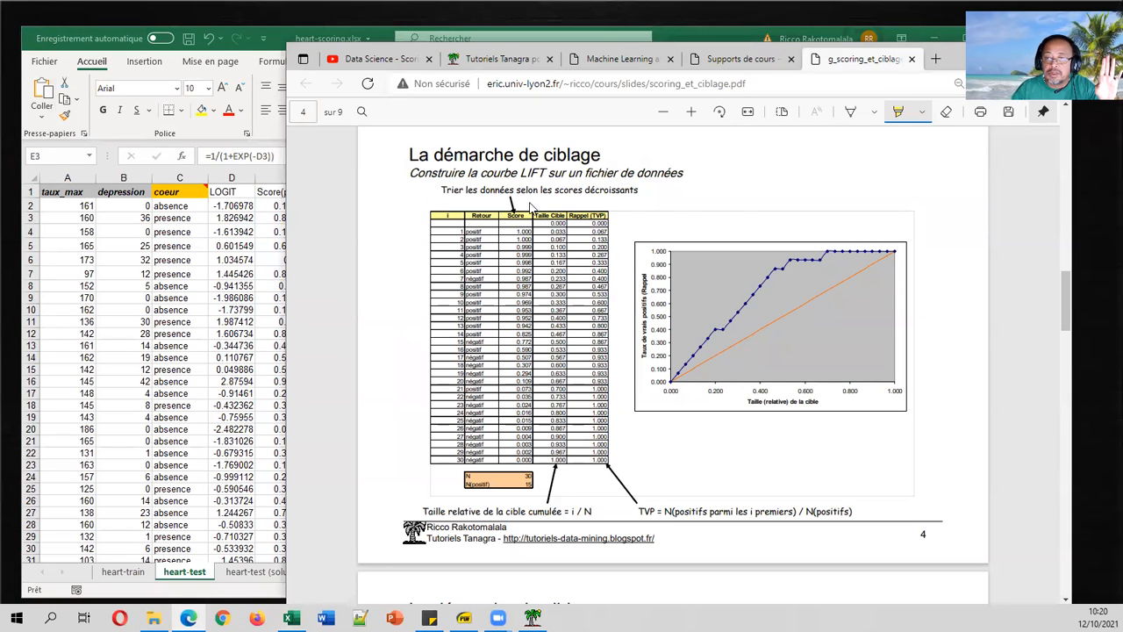
pyautogui.moveTo(441, 189); pyautogui.dragTo(647, 188)
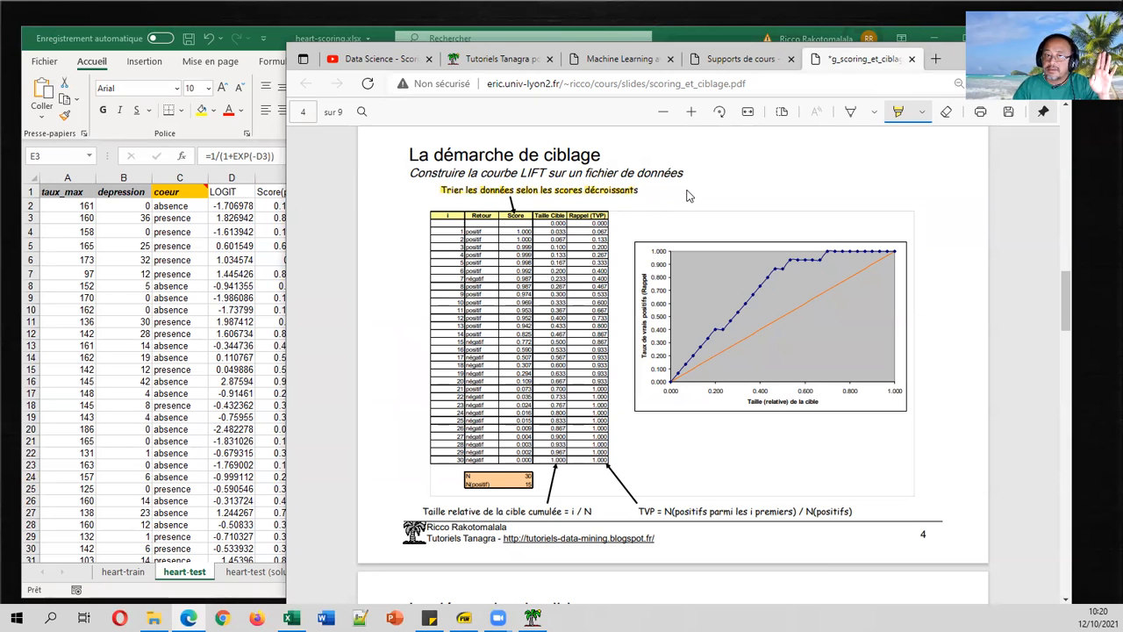
# Sort the heart-test data by Score(presence) from largest to smallest.
pyautogui.click(263, 223)
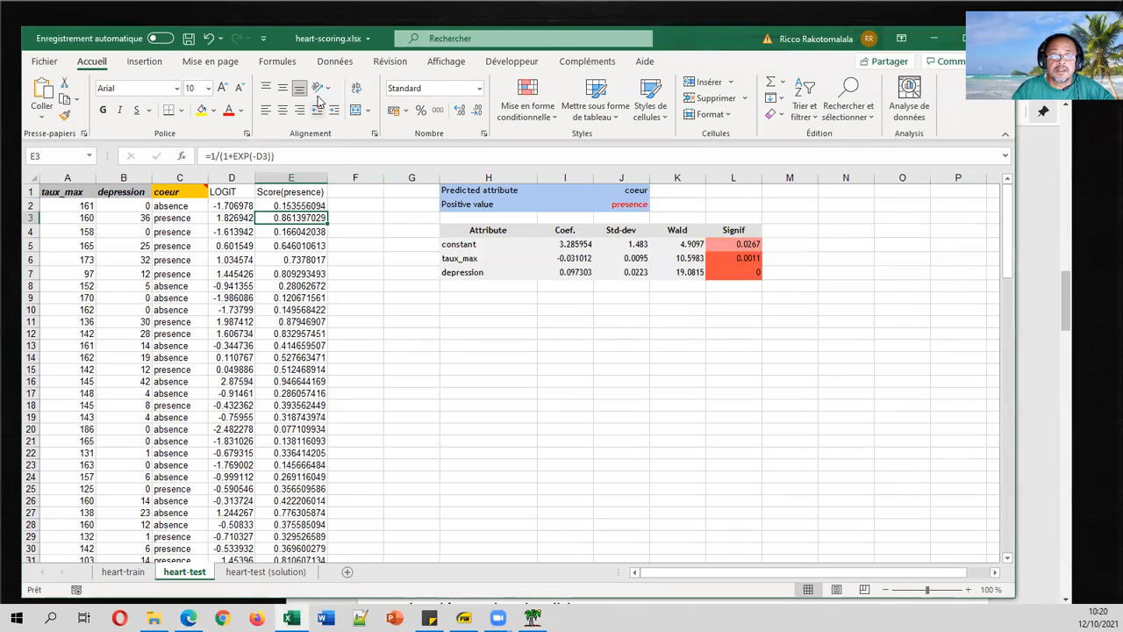
pyautogui.click(335, 61)
pyautogui.click(496, 99)
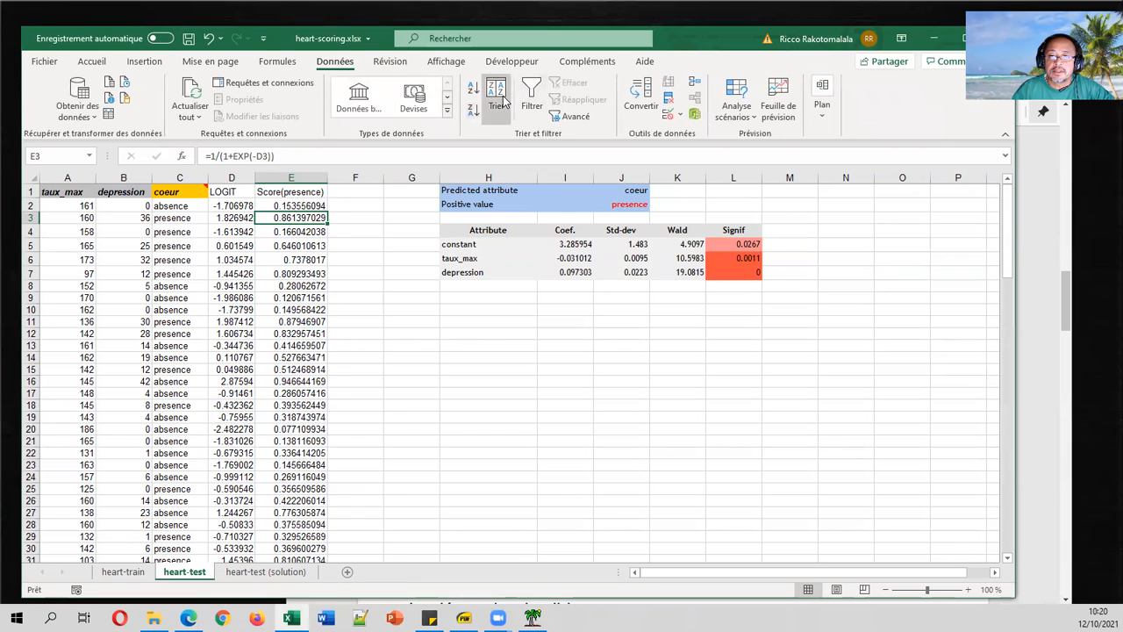
pyautogui.click(650, 316)
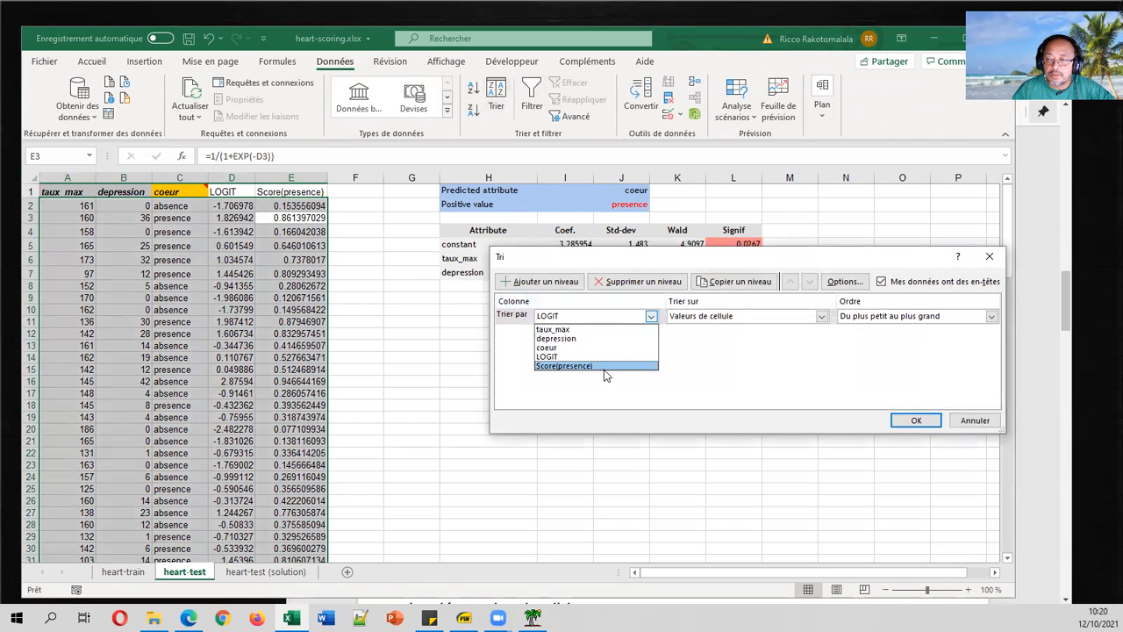
pyautogui.click(564, 365)
pyautogui.click(874, 318)
pyautogui.click(868, 338)
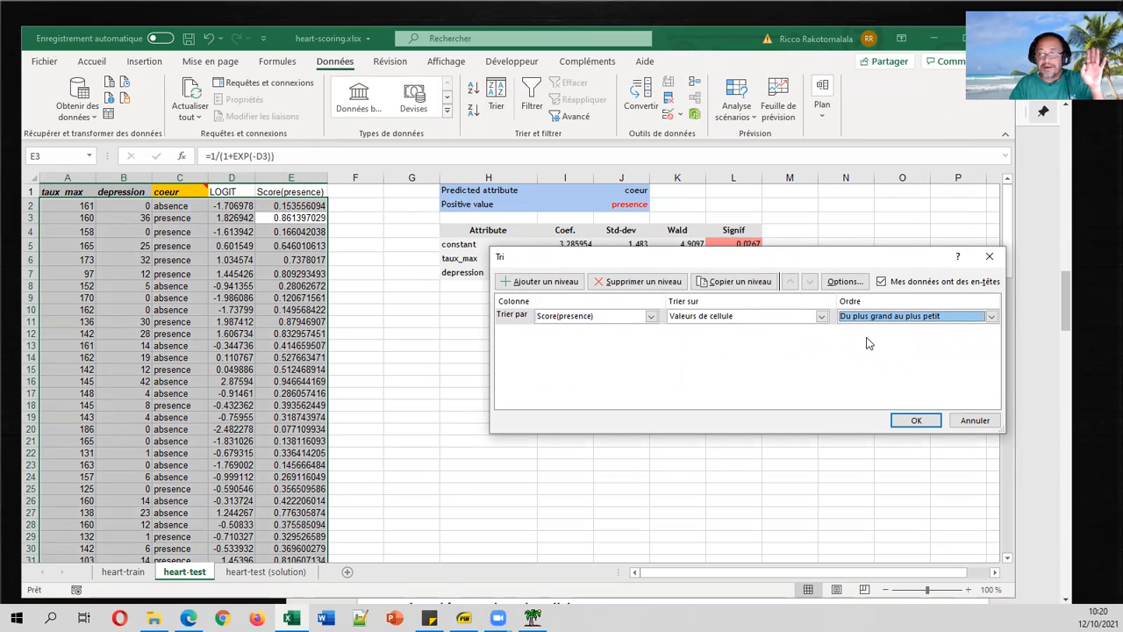
pyautogui.click(904, 419)
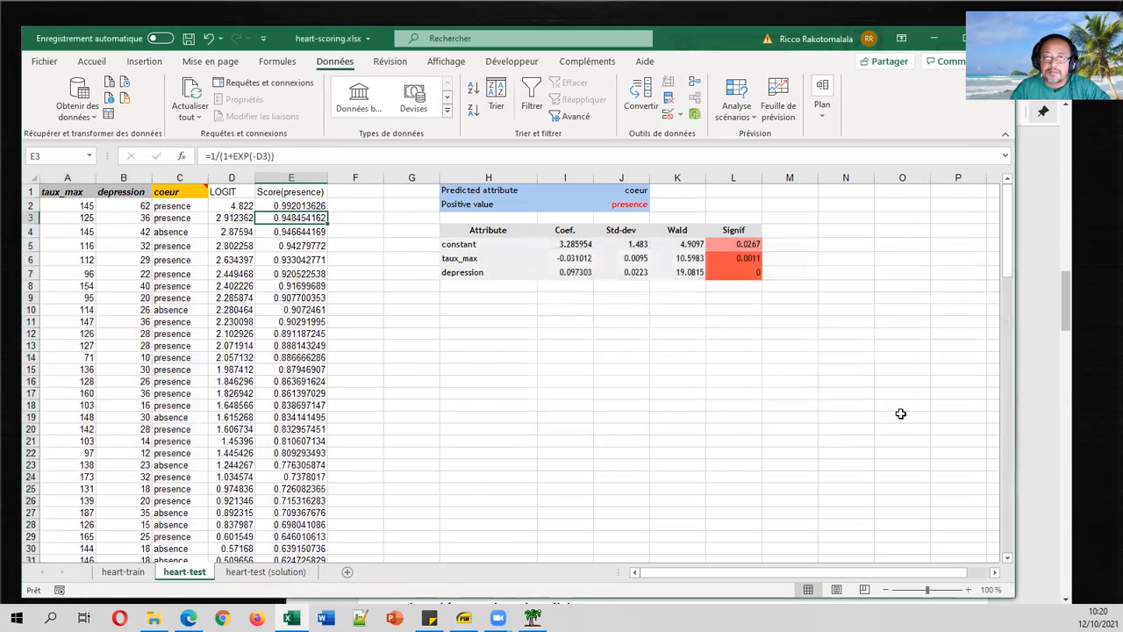
# Inspect the score formula in E2 and the LOGIT formula in D2 after the sort.
pyautogui.doubleClick(275, 206)
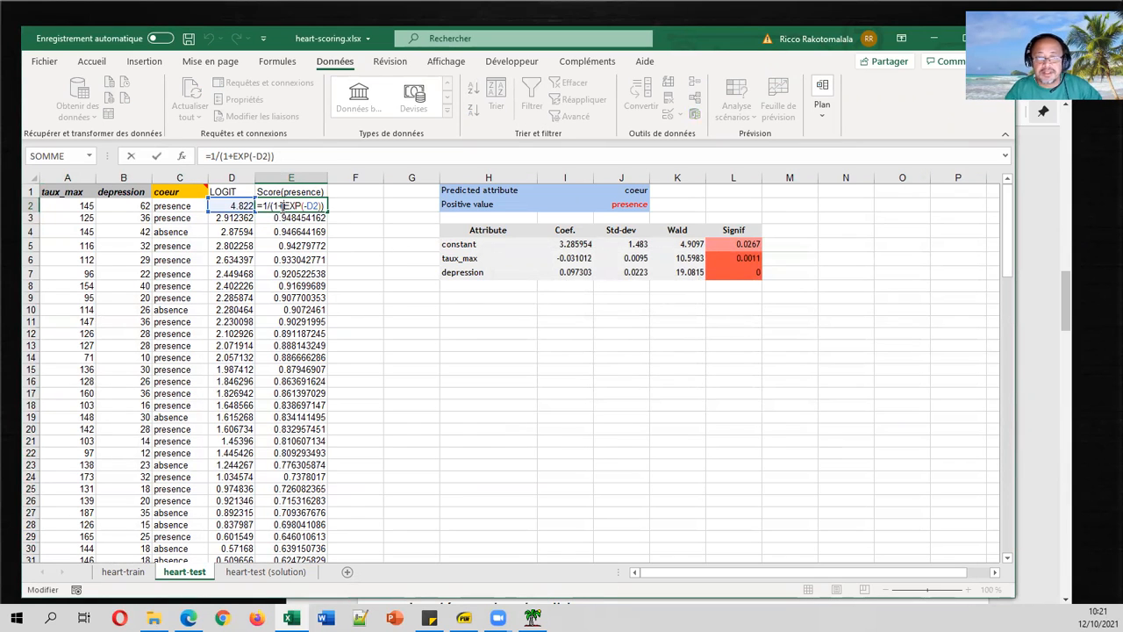
pyautogui.press('Escape')
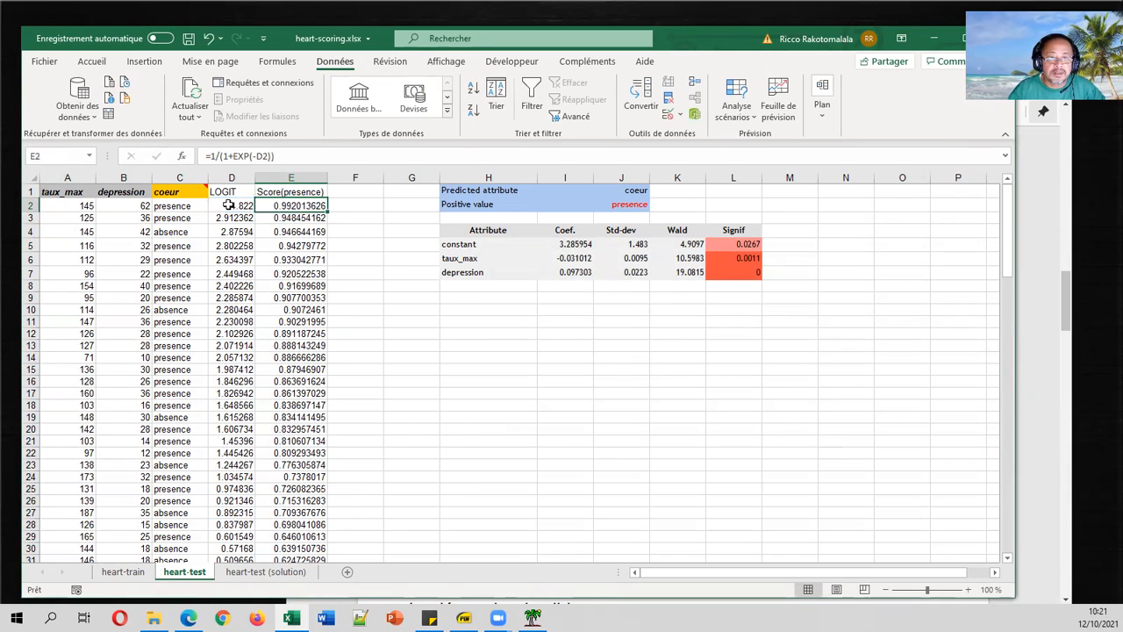
pyautogui.doubleClick(228, 206)
pyautogui.press('Escape')
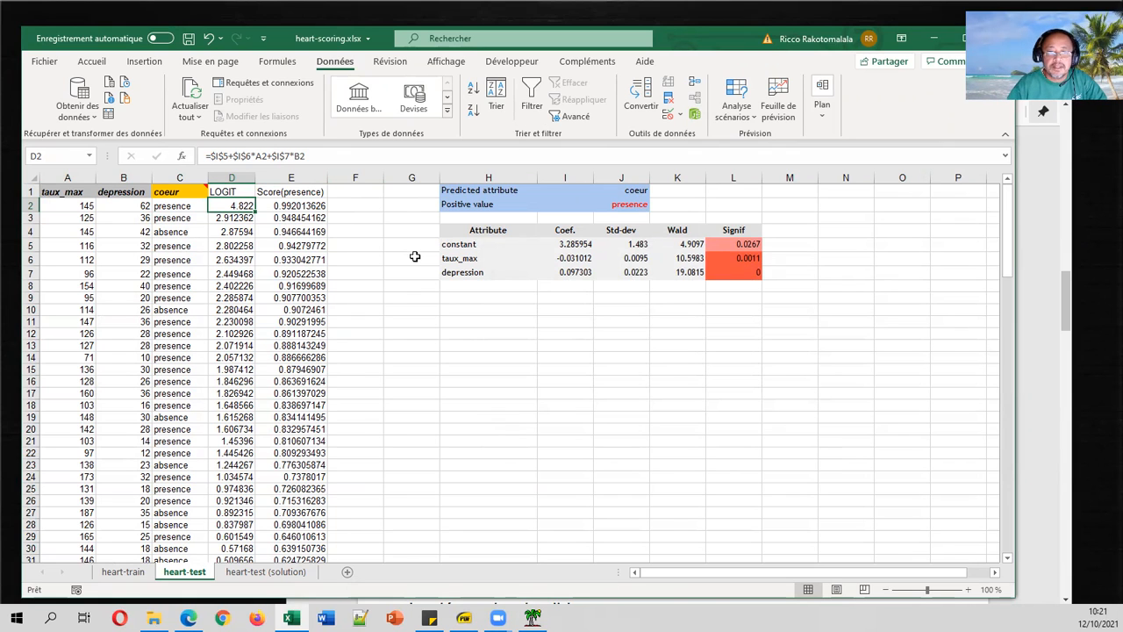
# Consult the LIFT curve slide with the browser narrowed to uncover the score column, then enter the label n in H10.
pyautogui.click(189, 617)
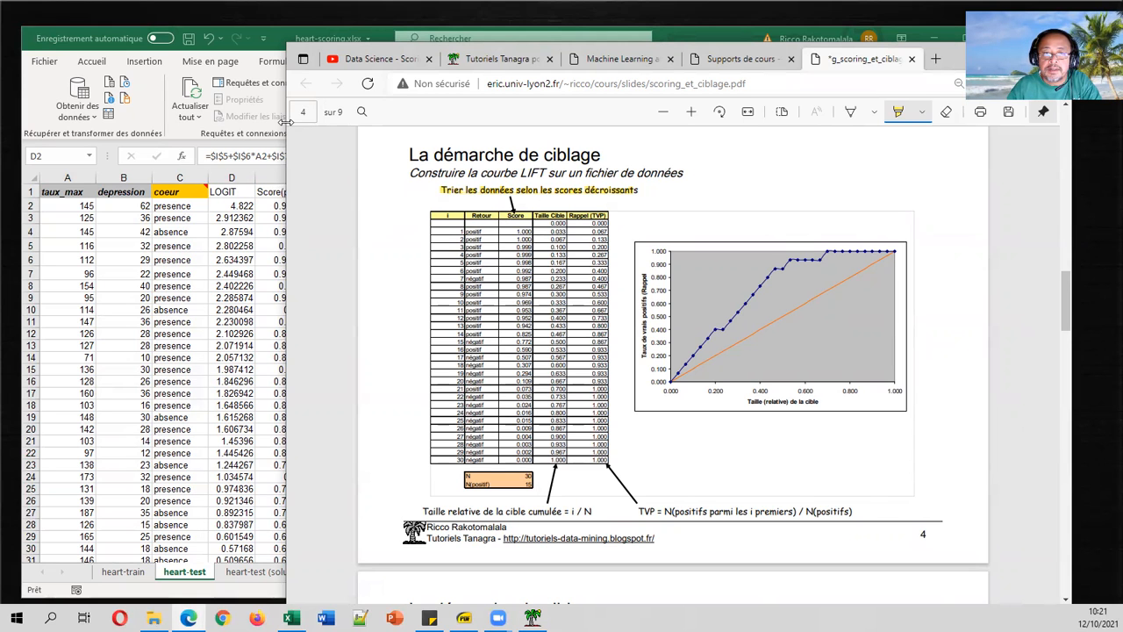
pyautogui.moveTo(287, 123); pyautogui.dragTo(338, 123)
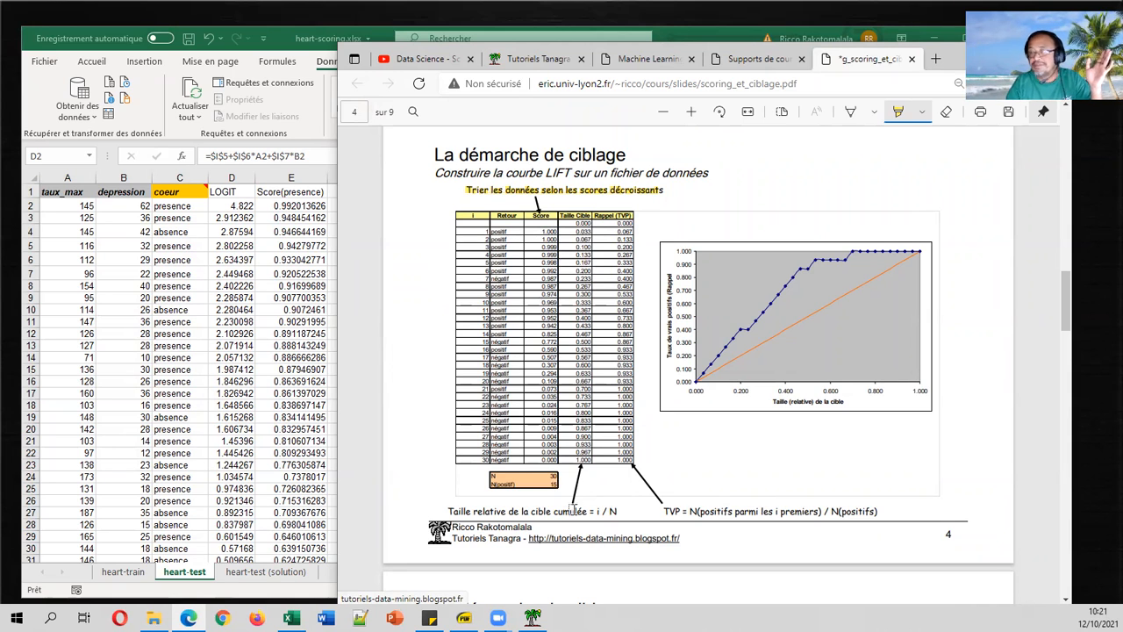
pyautogui.click(266, 392)
pyautogui.click(507, 323)
pyautogui.click(492, 311)
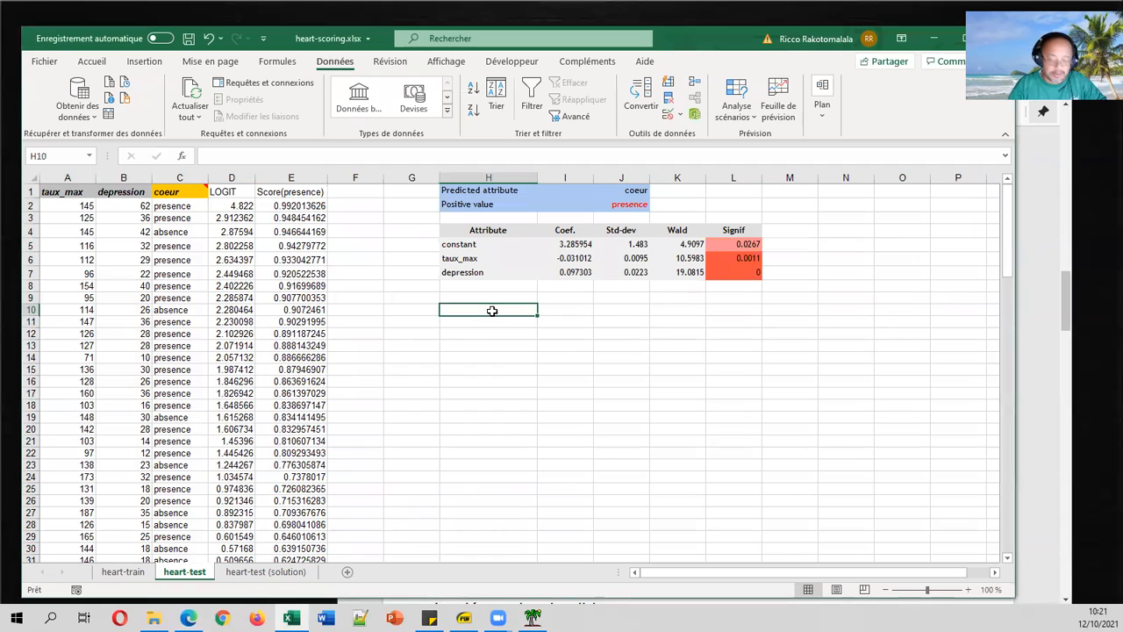
pyautogui.write('N')
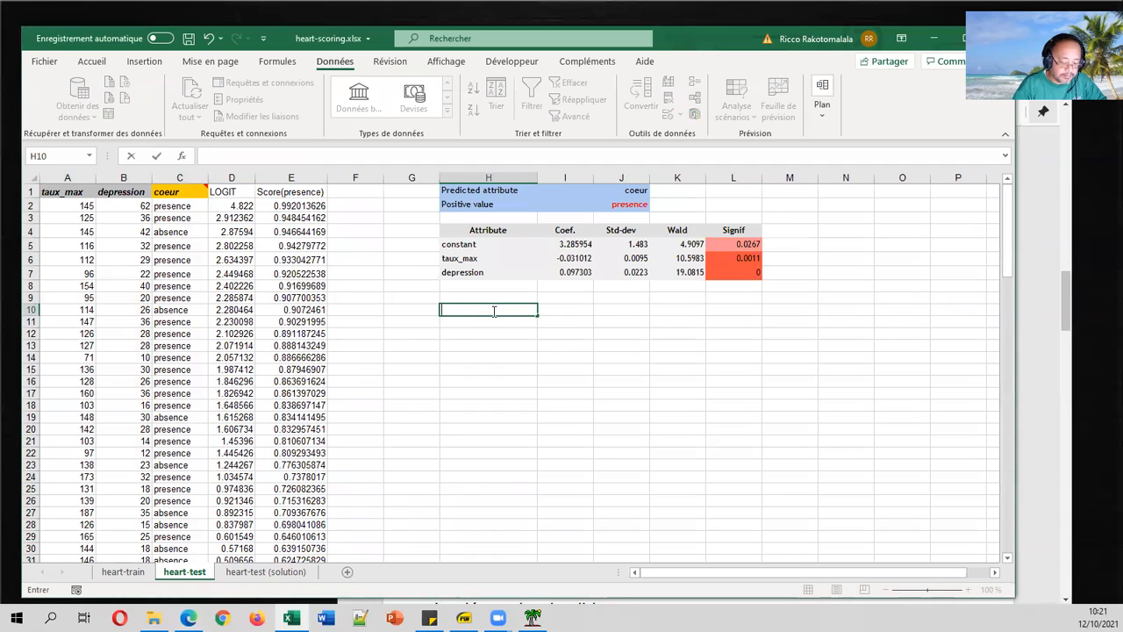
pyautogui.press('Tab')
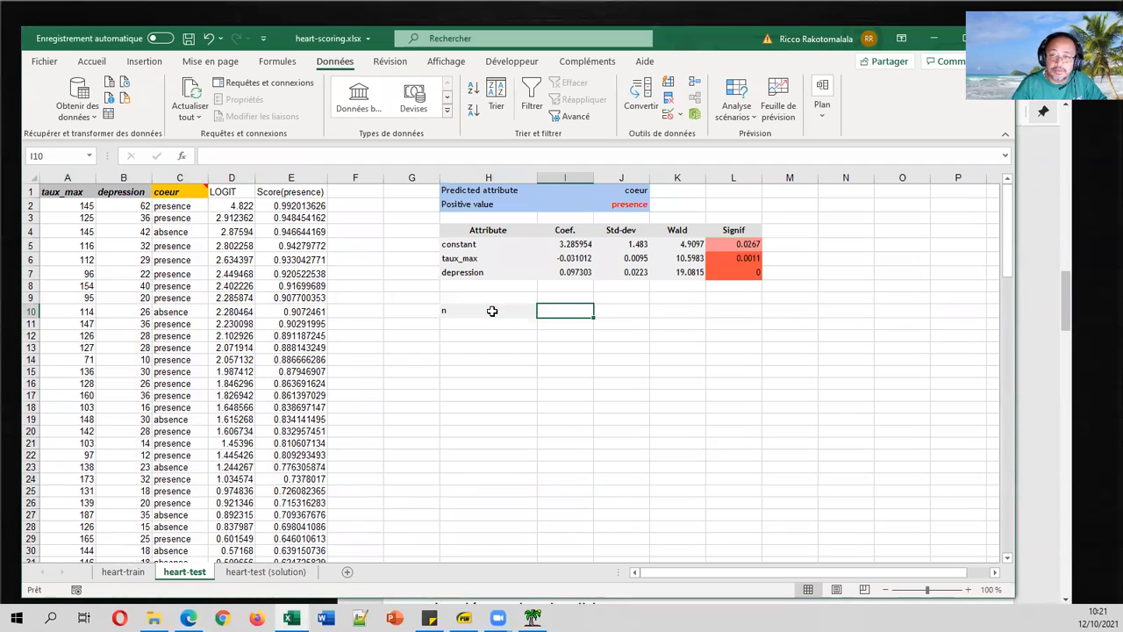
# Count the test observations in I10 with the formula =NBVAL(C2:C121).
pyautogui.write('=nbva')
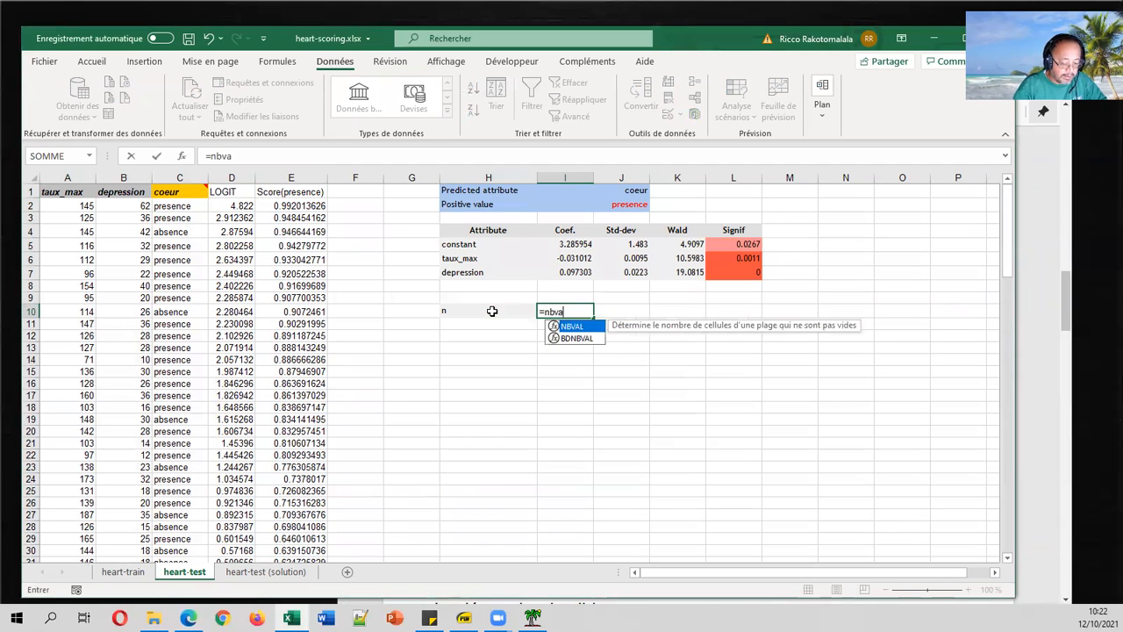
pyautogui.write('l(')
pyautogui.press('Left')
pyautogui.press('Left')
pyautogui.press('Left')
pyautogui.press('Left')
pyautogui.press('Left')
pyautogui.press('Up')
pyautogui.press('Up')
pyautogui.press('Up')
pyautogui.press('Up')
pyautogui.press('Up')
pyautogui.press('Up')
pyautogui.press('Up')
pyautogui.press('Up')
pyautogui.press('Left')
pyautogui.hotkey('ctrl', 'shift', 'Down')
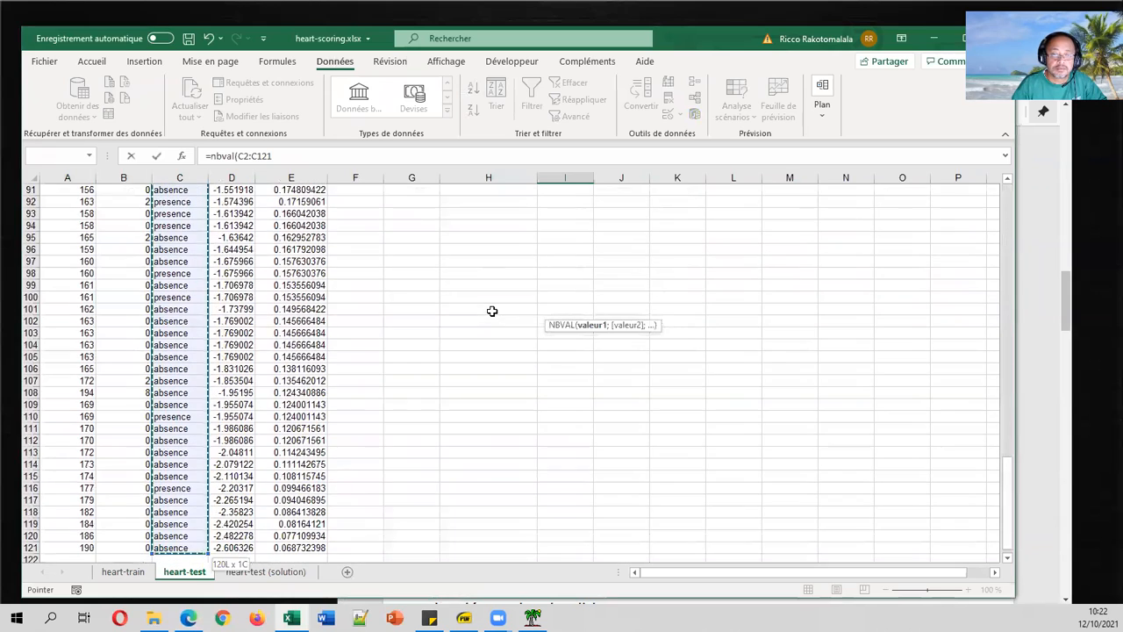
pyautogui.press('Return')
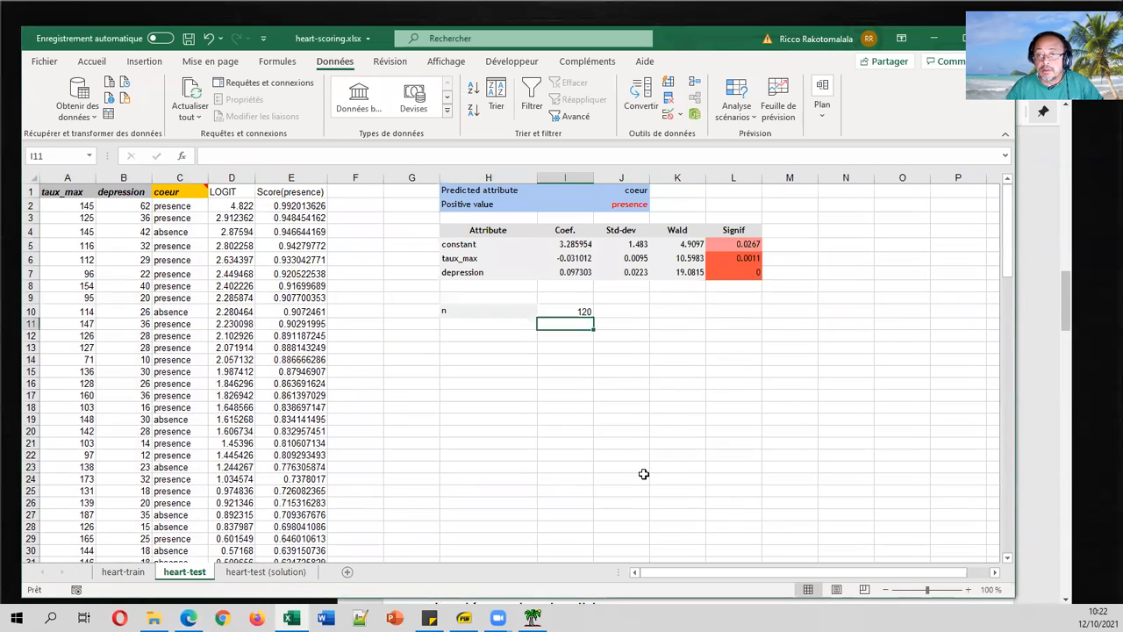
# Check the last data row of the heart-test table against the NBVAL count in I10.
pyautogui.click(77, 387)
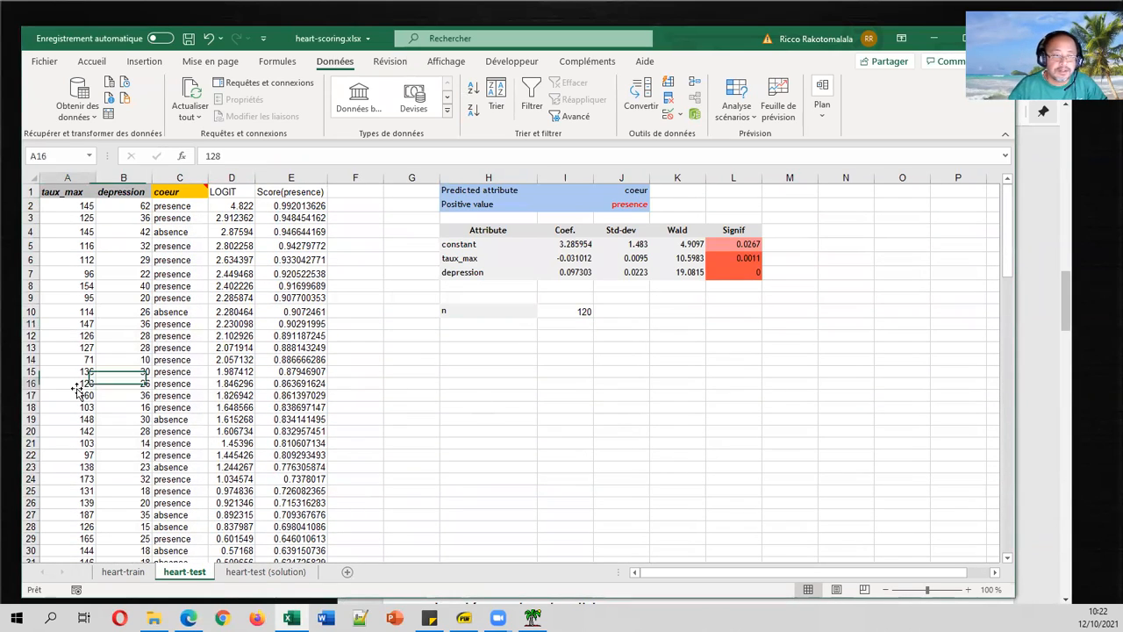
pyautogui.hotkey('ctrl', 'Down')
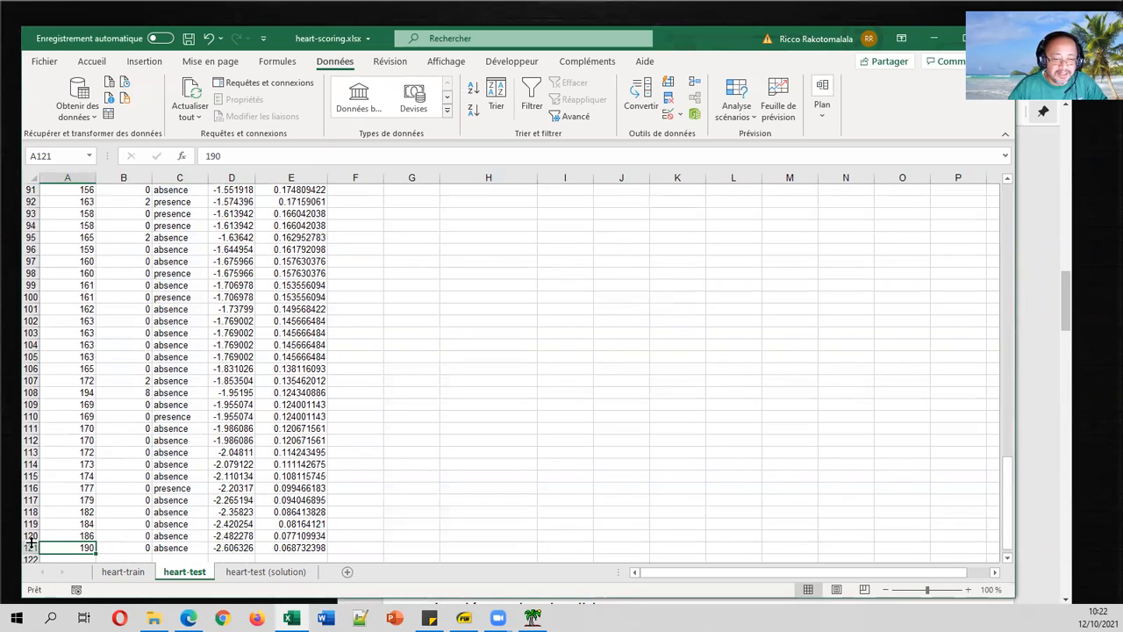
pyautogui.hotkey('ctrl', 'Up')
pyautogui.click(563, 309)
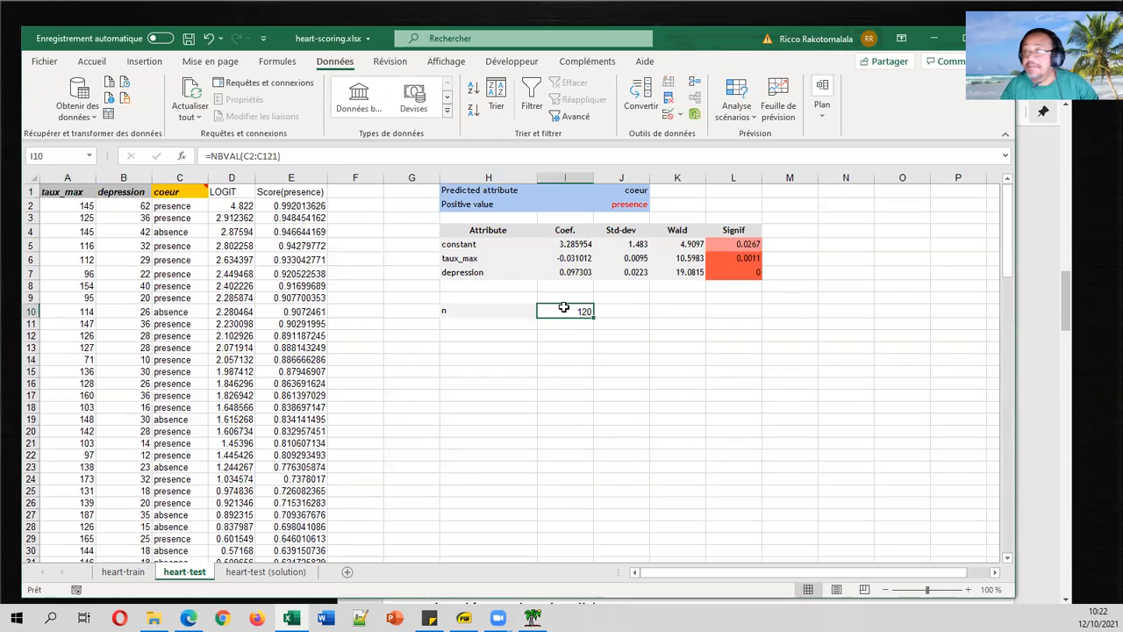
# Enter the label n(presence) in H11, below the n label.
pyautogui.click(507, 323)
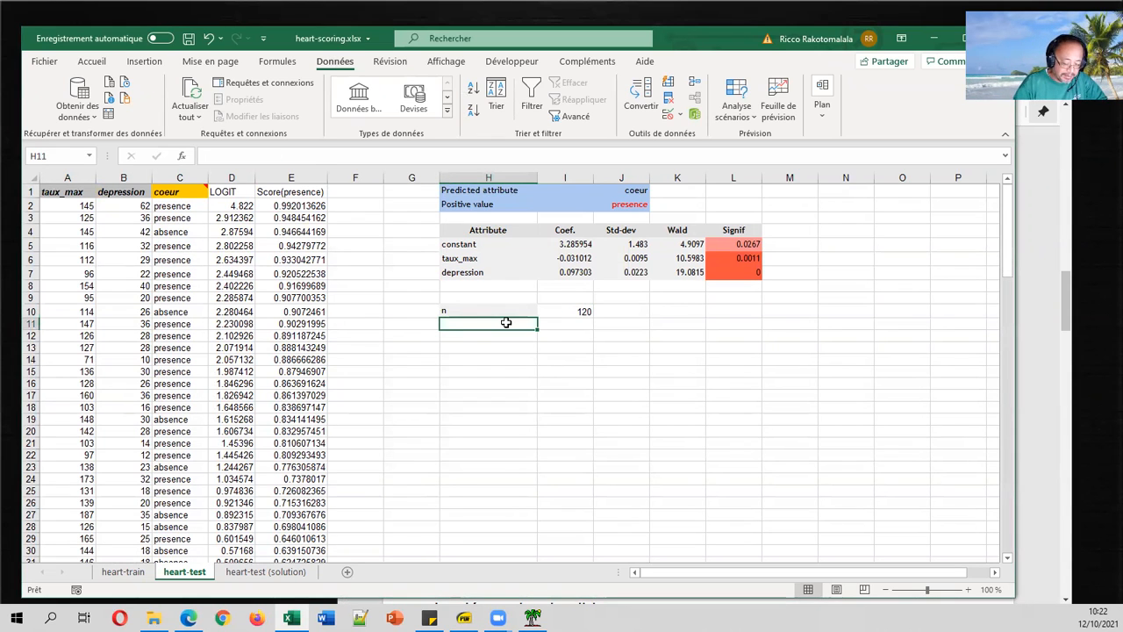
pyautogui.write('n(presenxce')
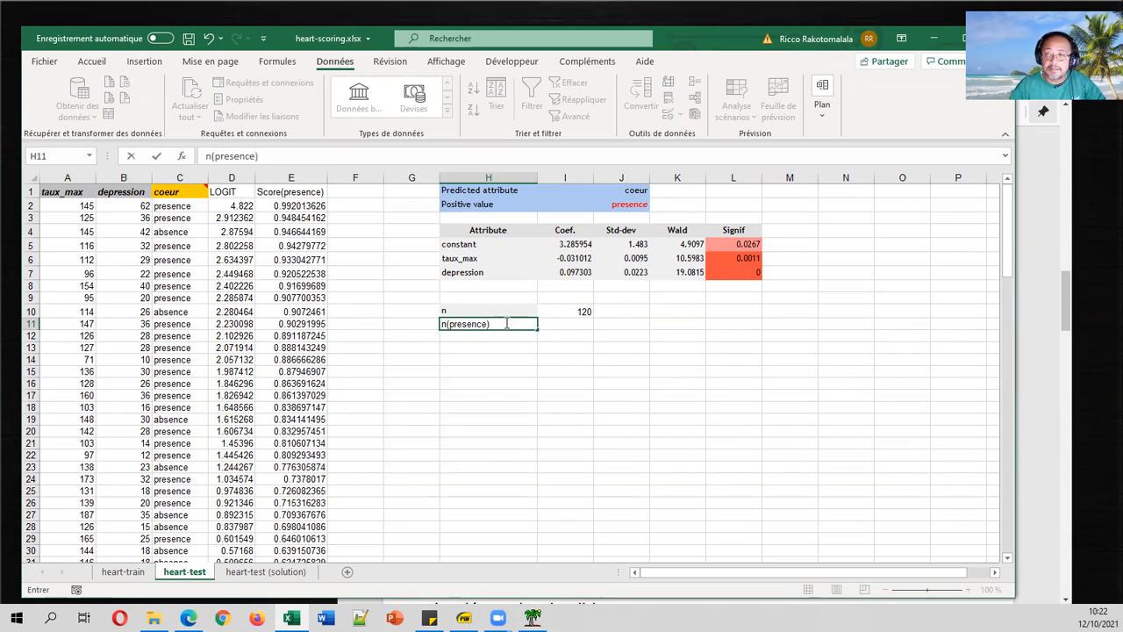
pyautogui.press('Tab')
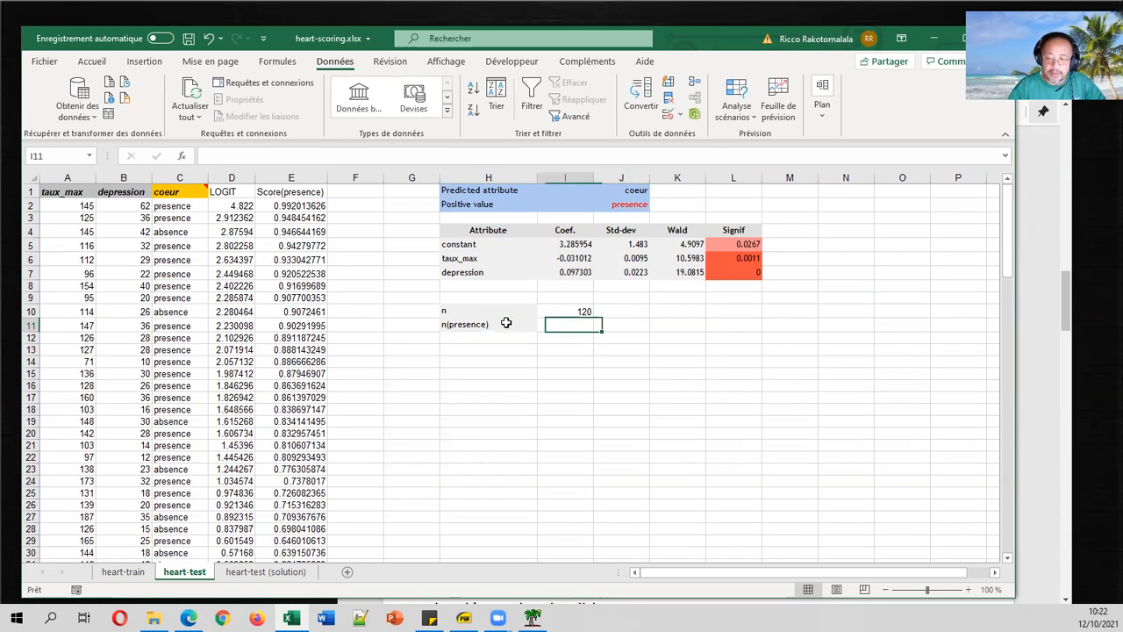
# Switch to the LIFT curve slide in the browser, highlight N(positifs) in the TVP formula, and return to the heart-test sheet.
pyautogui.click(189, 618)
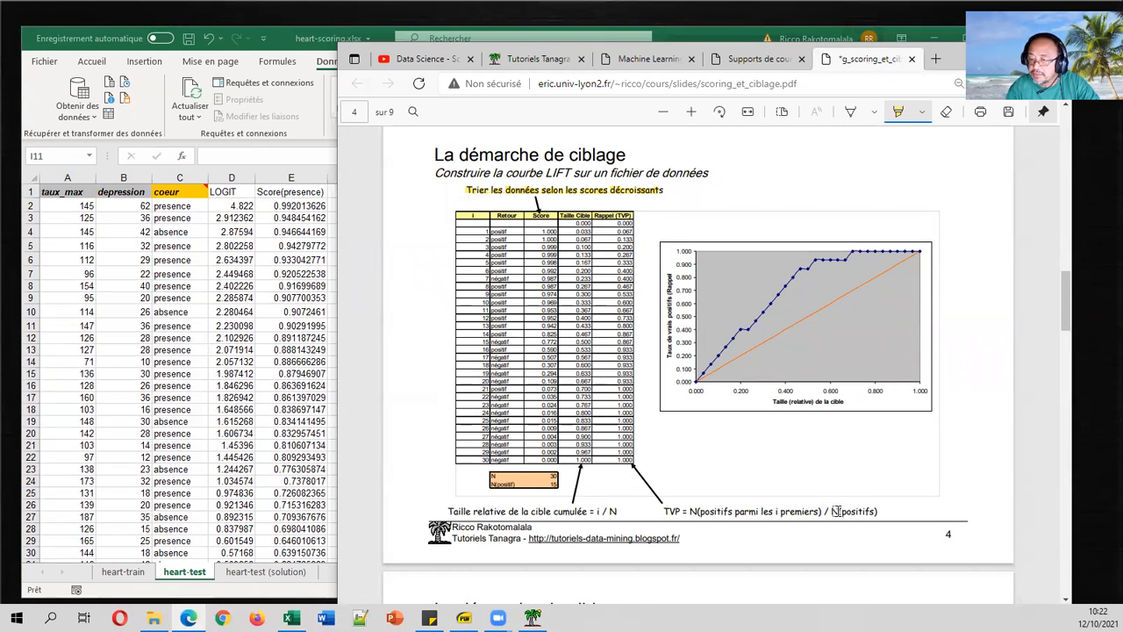
pyautogui.moveTo(833, 510); pyautogui.dragTo(876, 511)
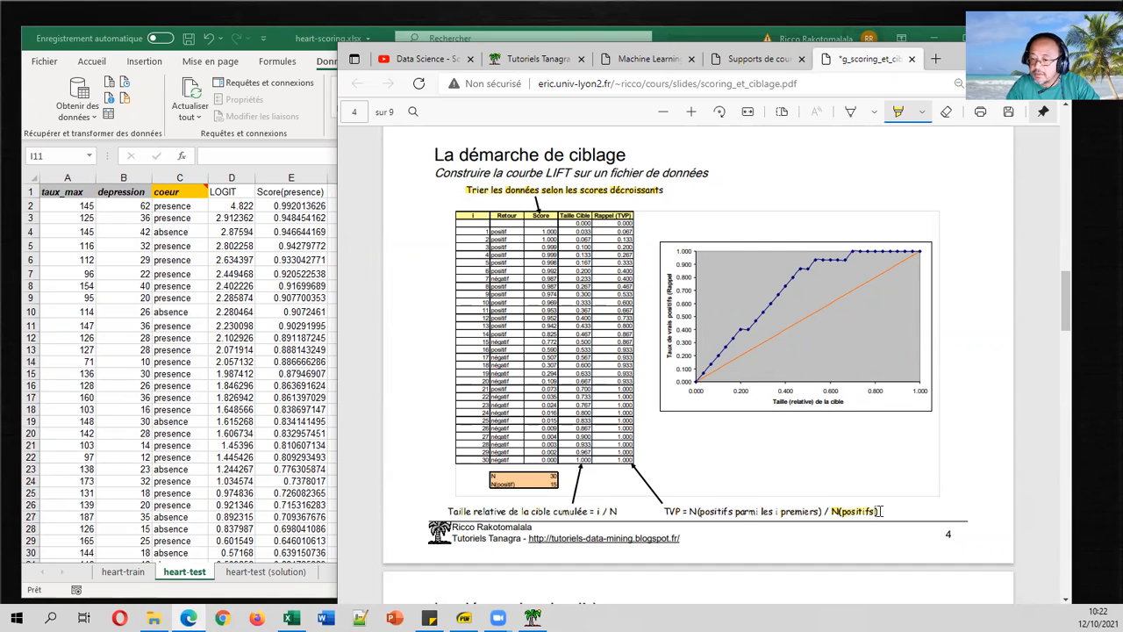
pyautogui.click(267, 352)
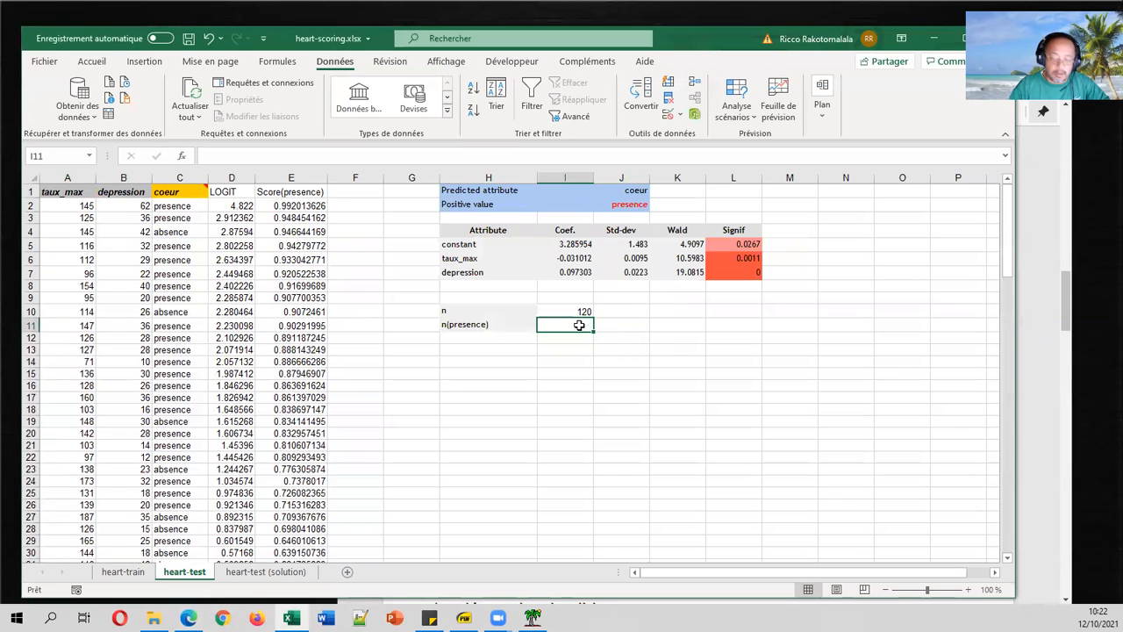
# Count the positive observations in I11 with the formula =NB.SI(C2:C121;"presence").
pyautogui.write('=nb')
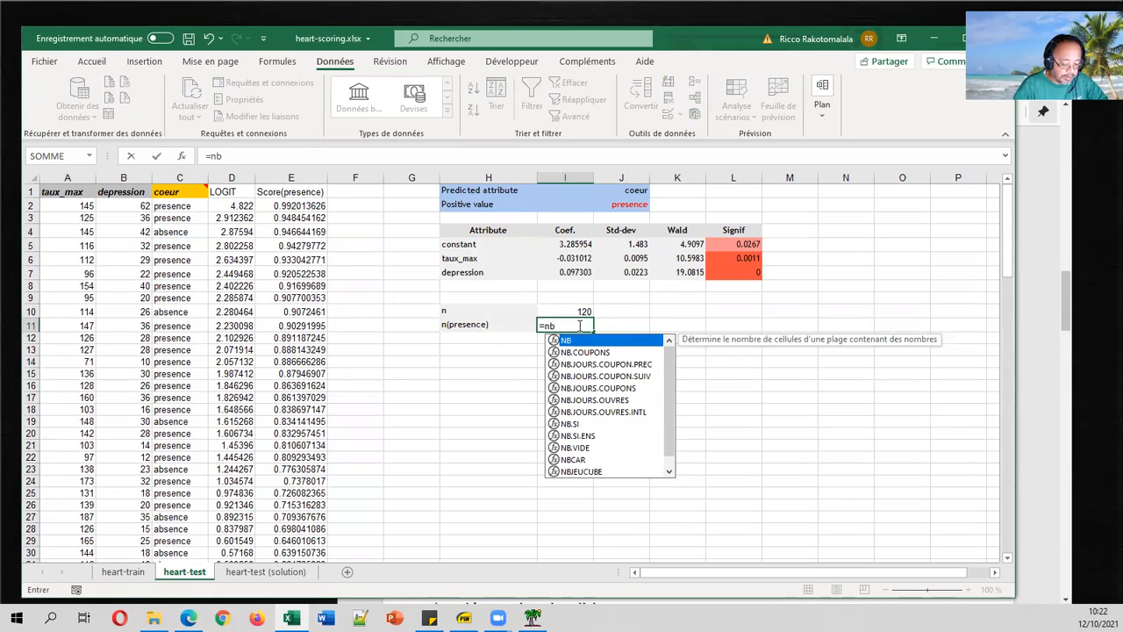
pyautogui.write('.si(')
pyautogui.click(180, 205)
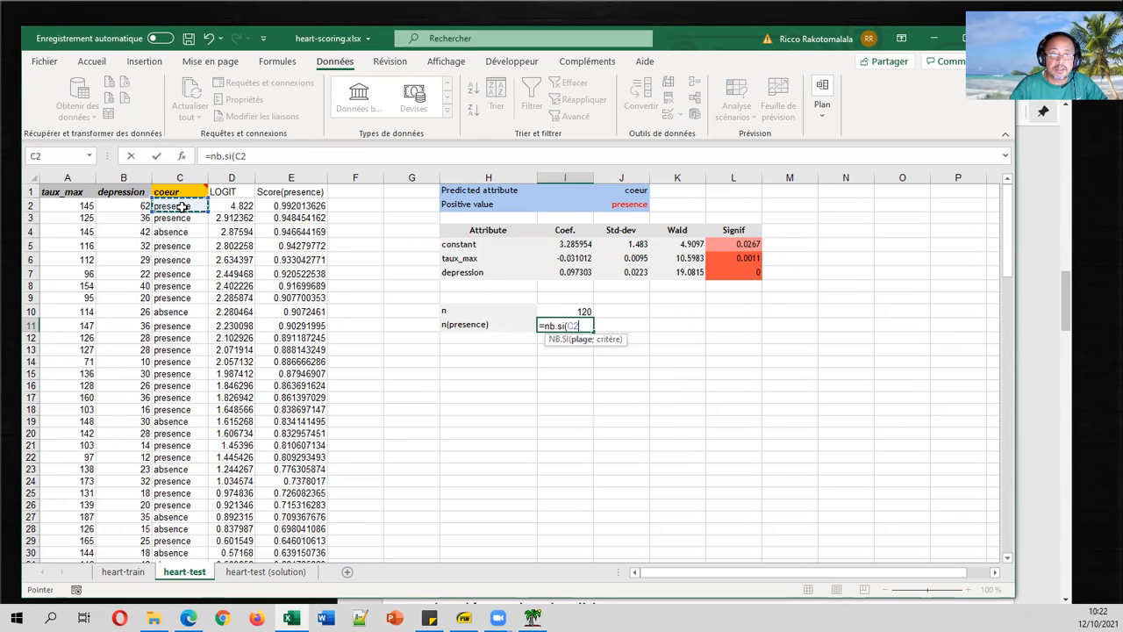
pyautogui.hotkey('ctrl', 'shift', 'Down')
pyautogui.write(';')
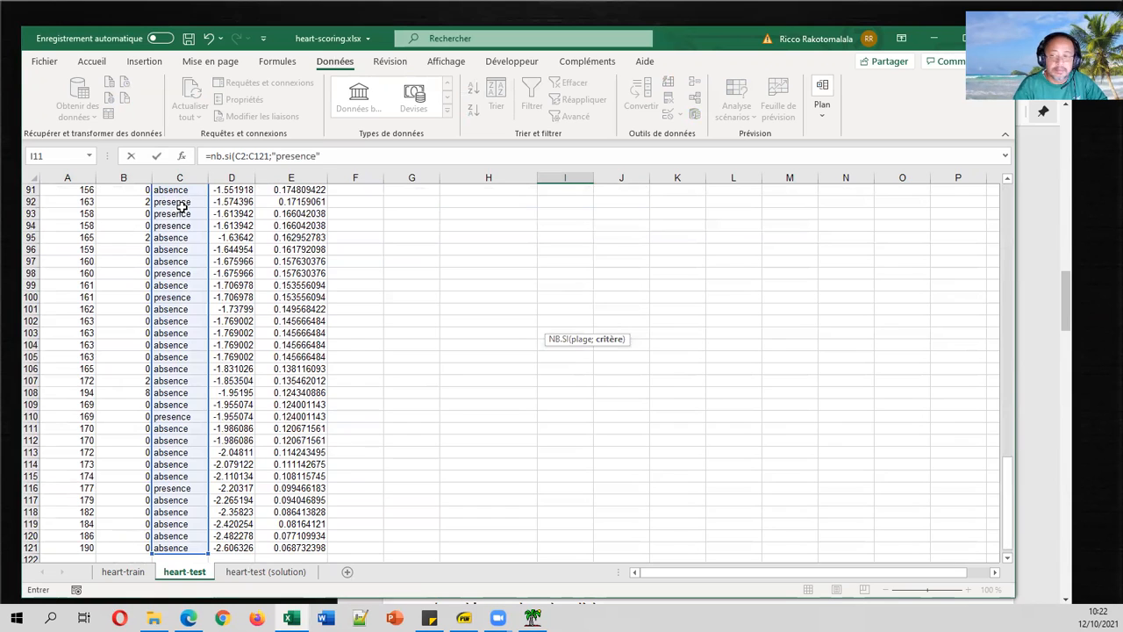
pyautogui.write('"presence"')
pyautogui.press('Return')
pyautogui.click(577, 323)
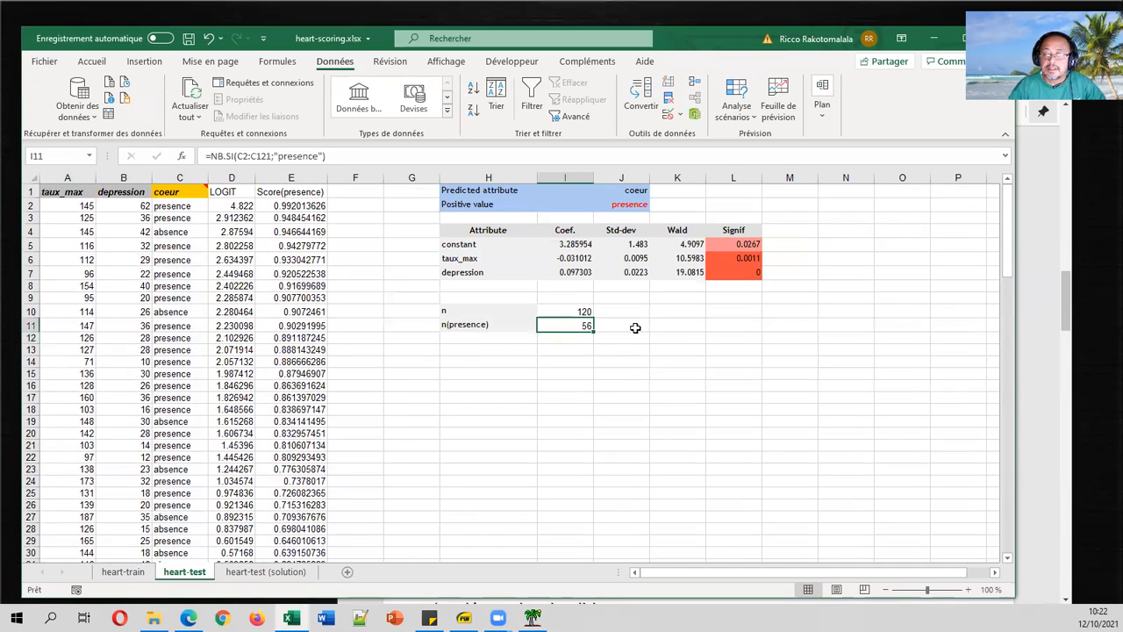
# Fill the summary cells H10:I11 with yellow and make the counts in I10:I11 bold.
pyautogui.moveTo(529, 313); pyautogui.dragTo(562, 324)
pyautogui.click(104, 62)
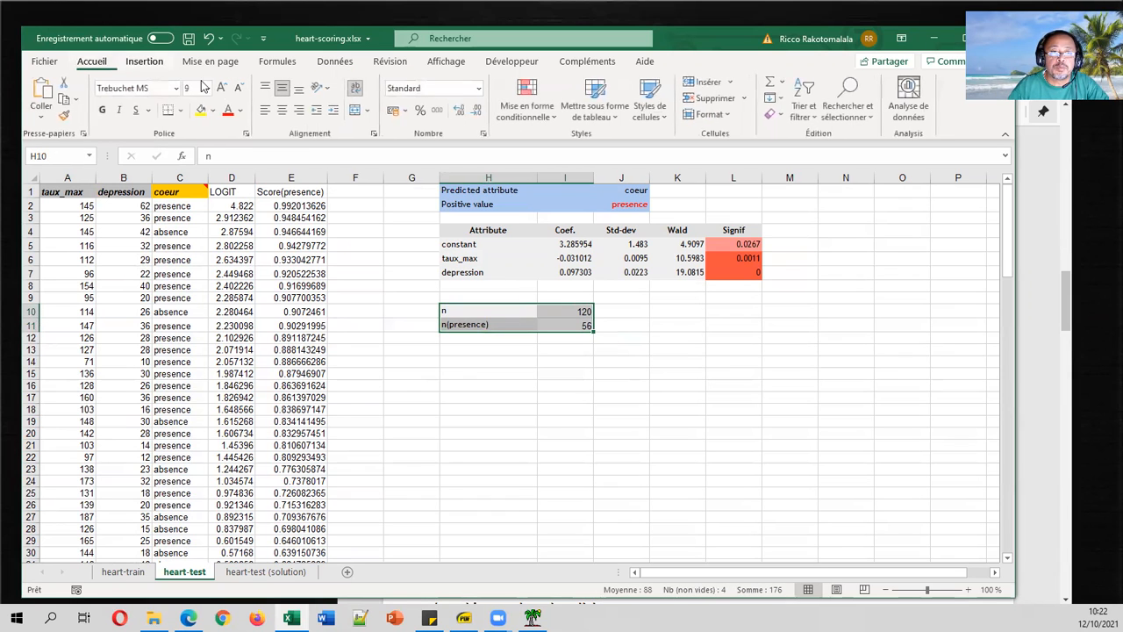
pyautogui.click(201, 110)
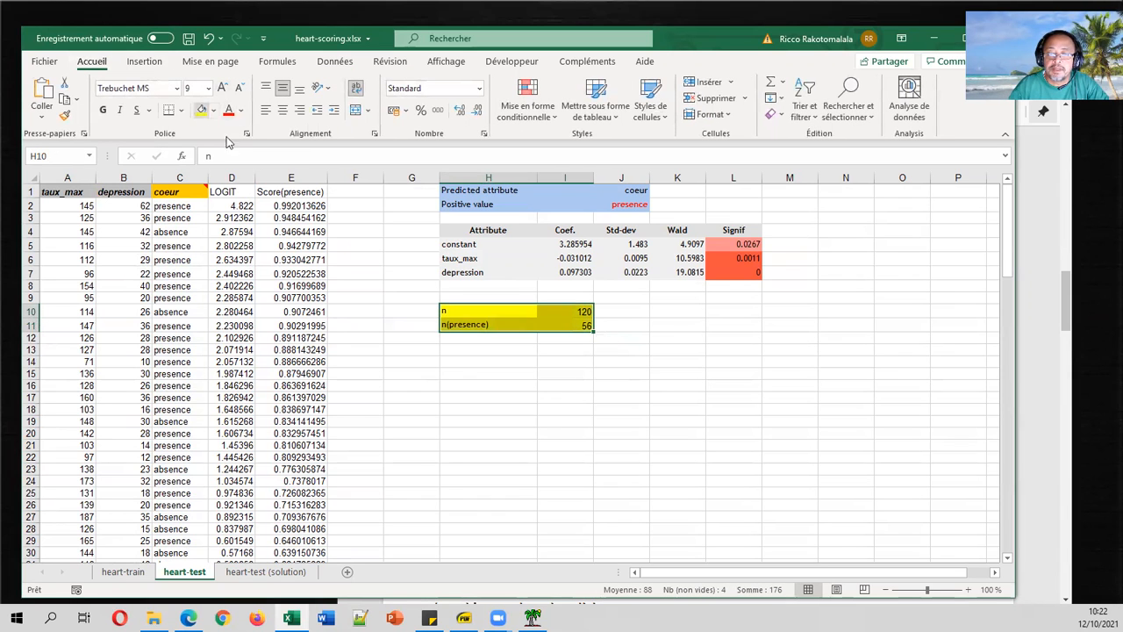
pyautogui.click(417, 336)
pyautogui.moveTo(560, 313); pyautogui.dragTo(564, 325)
pyautogui.click(103, 110)
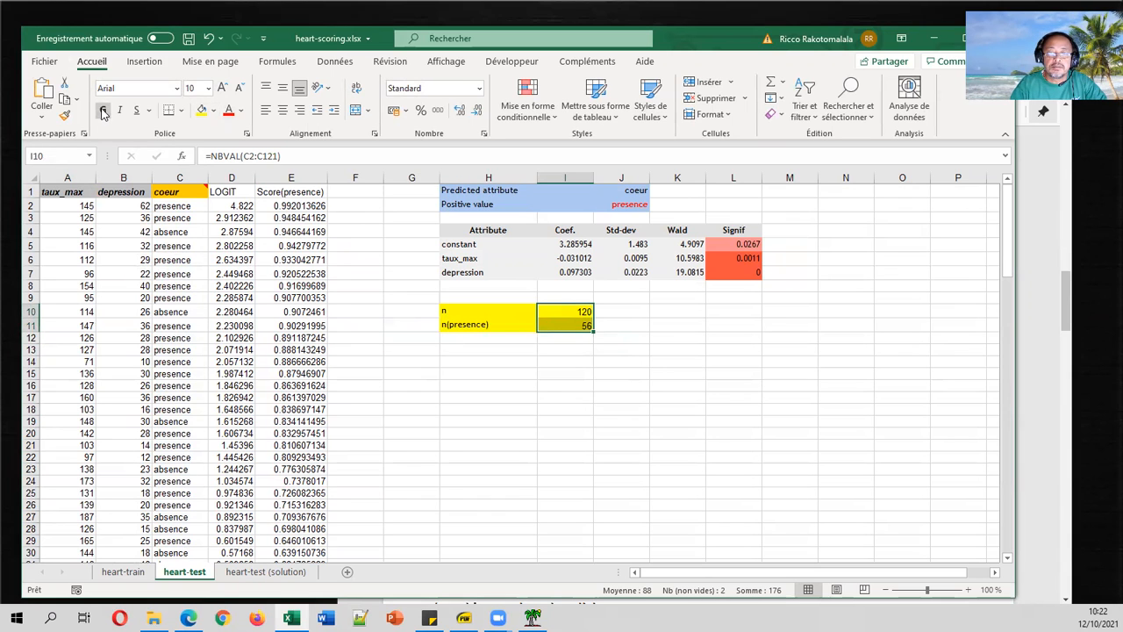
pyautogui.click(378, 275)
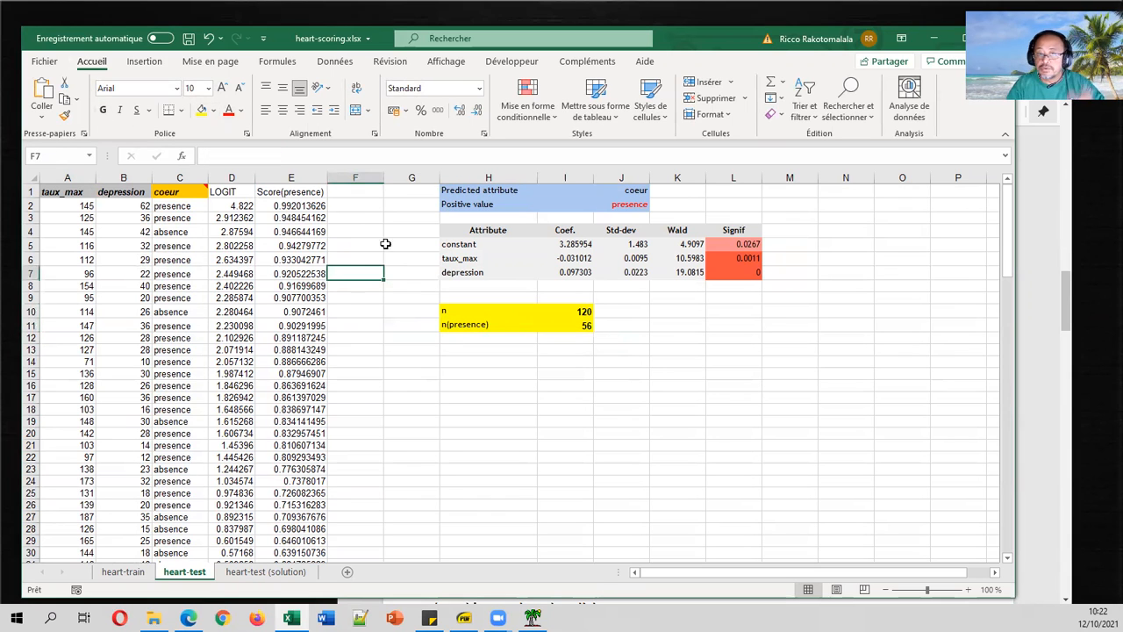
# Insert two empty columns at column F, between the scores and the coefficient table.
pyautogui.rightClick(364, 179)
pyautogui.click(400, 295)
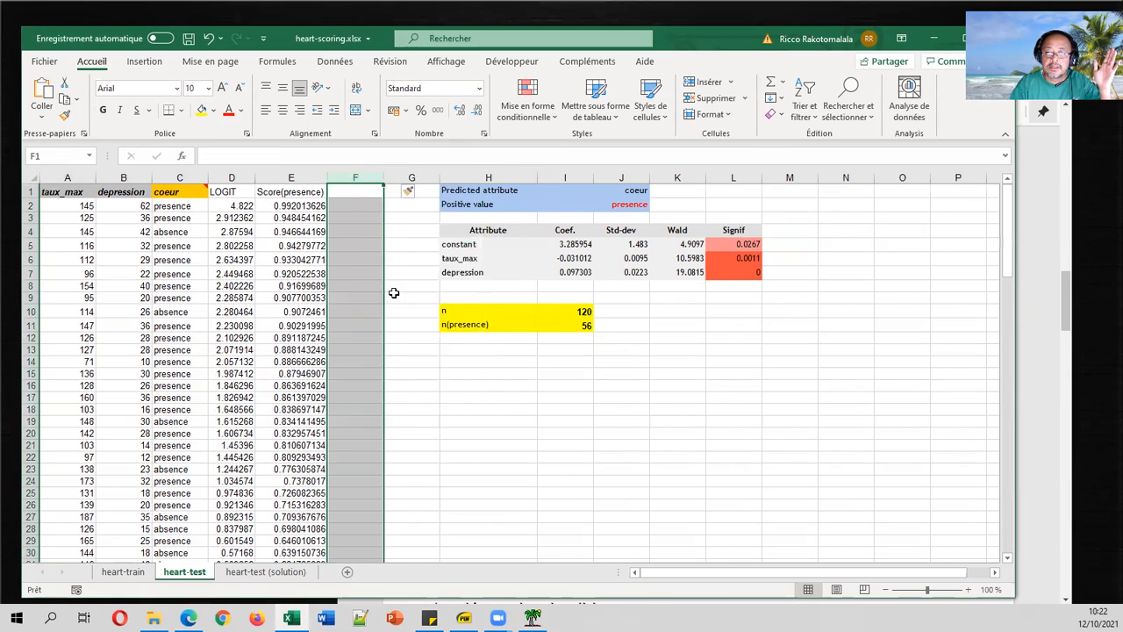
pyautogui.press('F5')
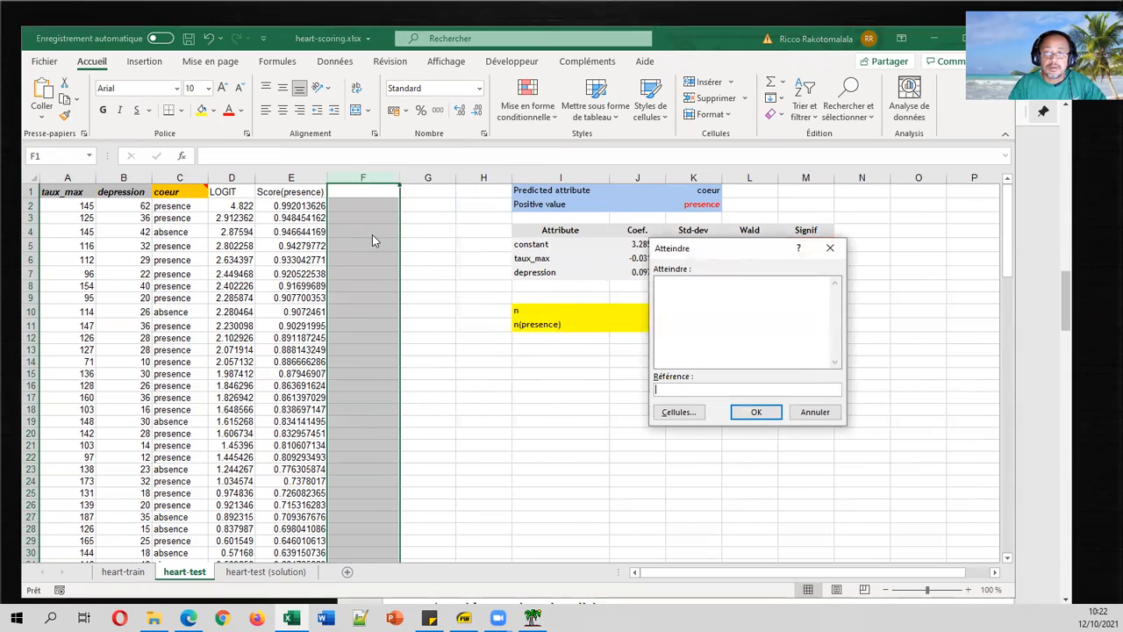
pyautogui.click(823, 410)
pyautogui.rightClick(358, 179)
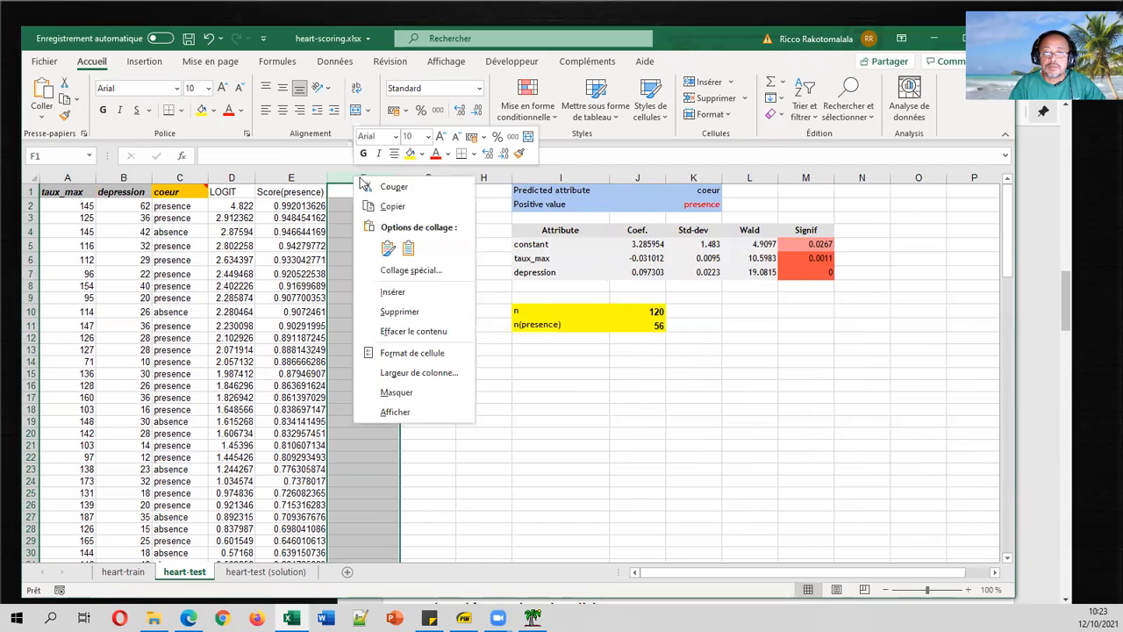
pyautogui.click(409, 295)
# Enter the column header i in F1.
pyautogui.click(363, 195)
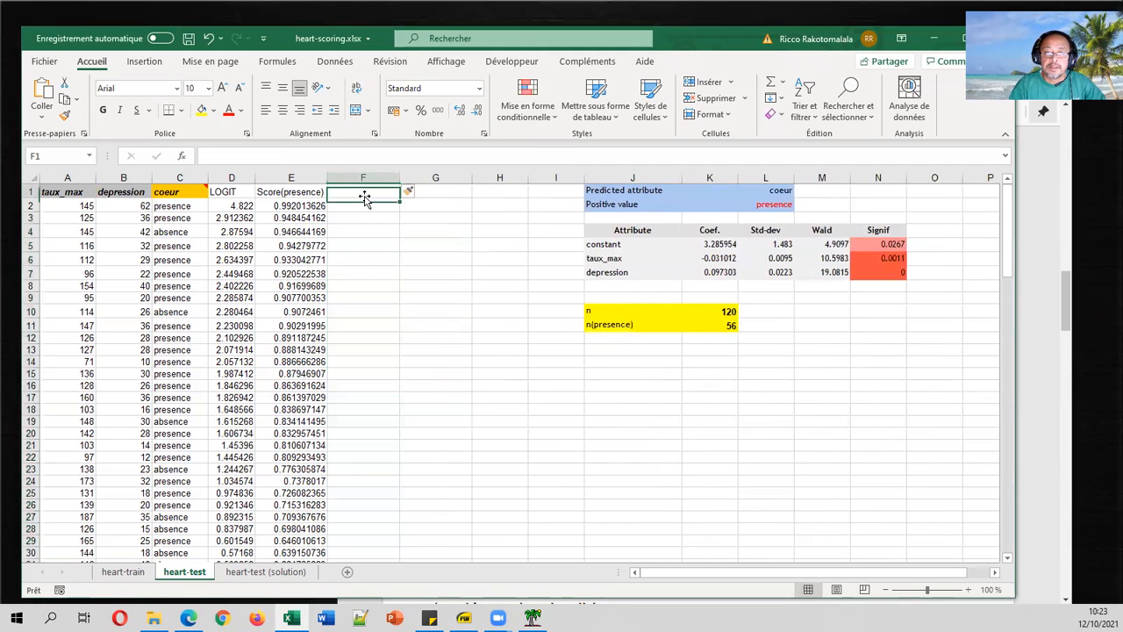
pyautogui.write('numéroe')
pyautogui.press('BackSpace')
pyautogui.press('BackSpace')
pyautogui.press('BackSpace')
pyautogui.press('BackSpace')
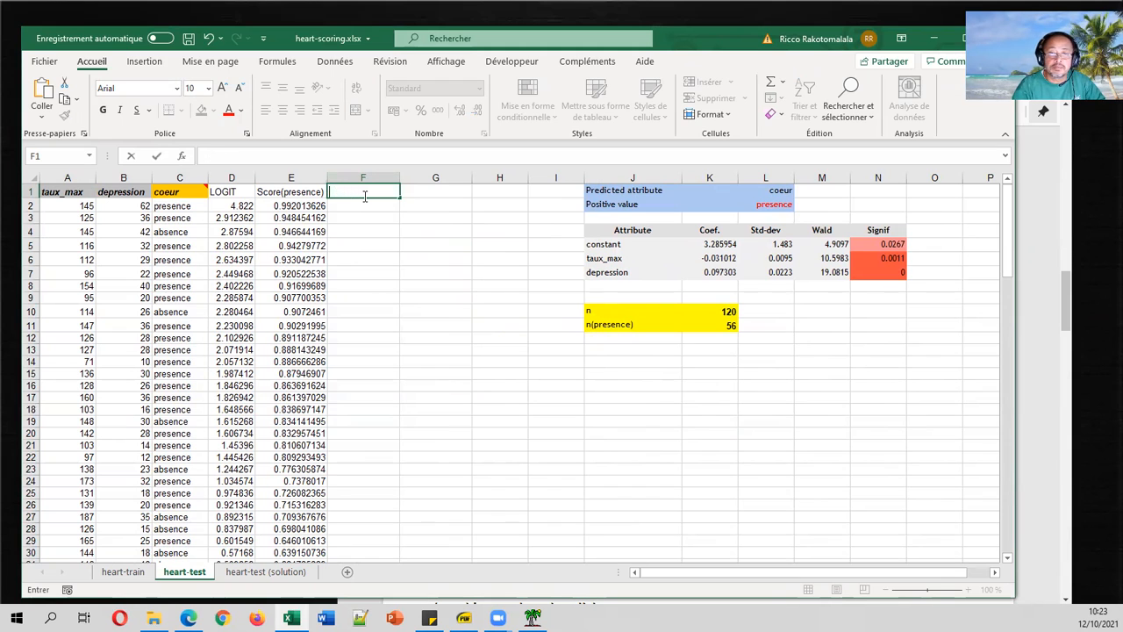
pyautogui.write('i')
pyautogui.press('Return')
# Enter 1 and 2 in F2:F3, extend the series down to the last observation, and check the column's end.
pyautogui.write('1')
pyautogui.press('Return')
pyautogui.write('2')
pyautogui.press('Return')
pyautogui.moveTo(381, 205); pyautogui.dragTo(382, 217)
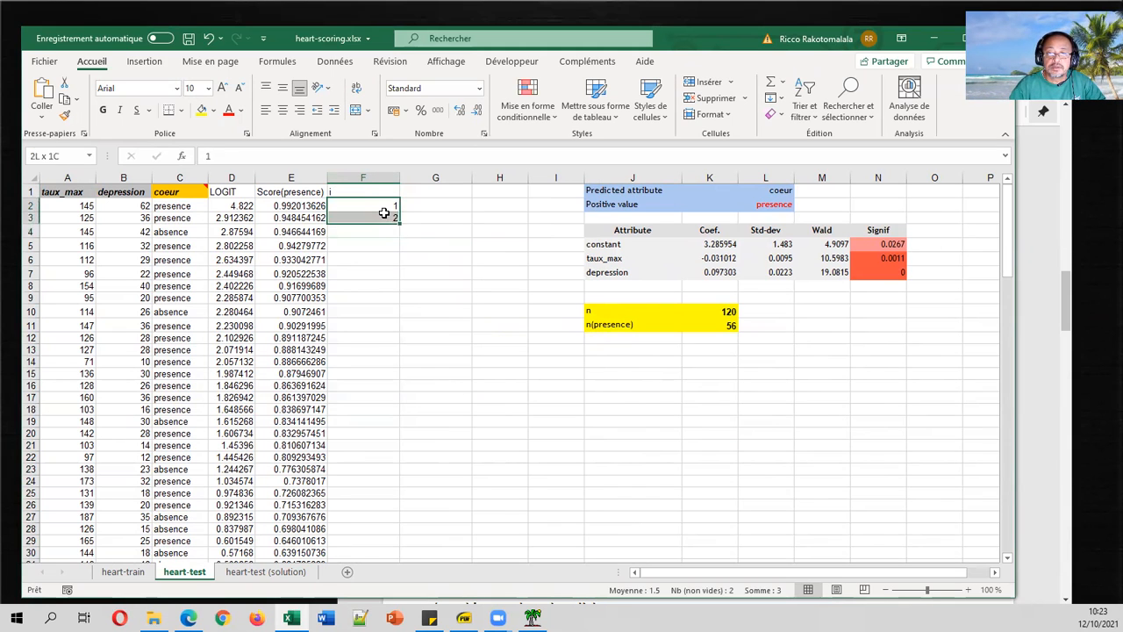
pyautogui.doubleClick(401, 222)
pyautogui.click(359, 258)
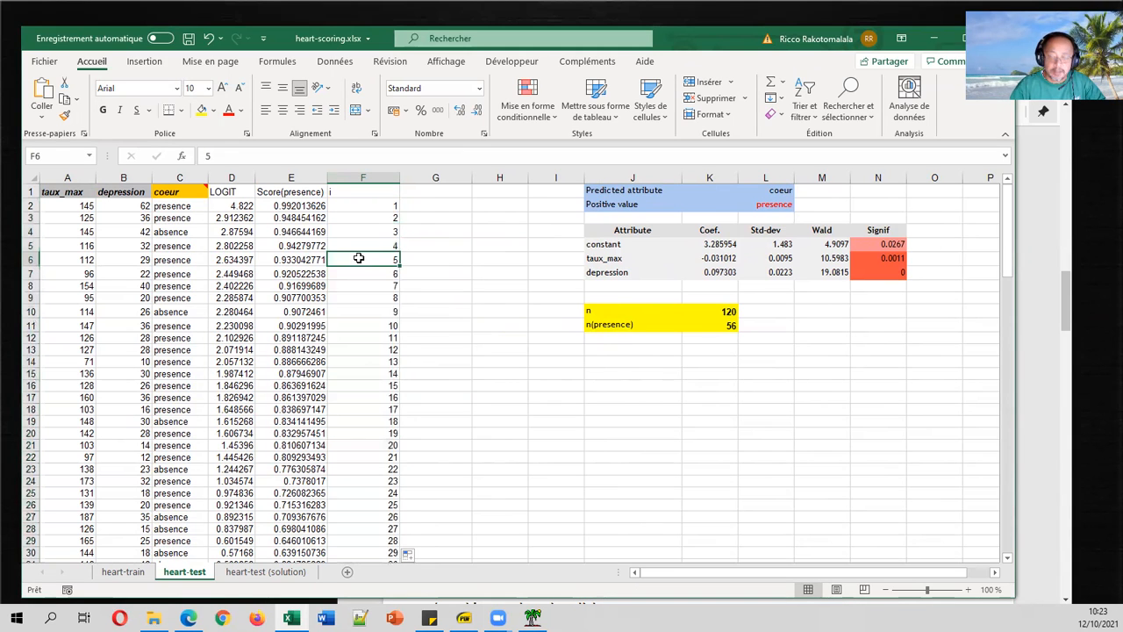
pyautogui.hotkey('ctrl', 'Down')
pyautogui.hotkey('ctrl', 'Up')
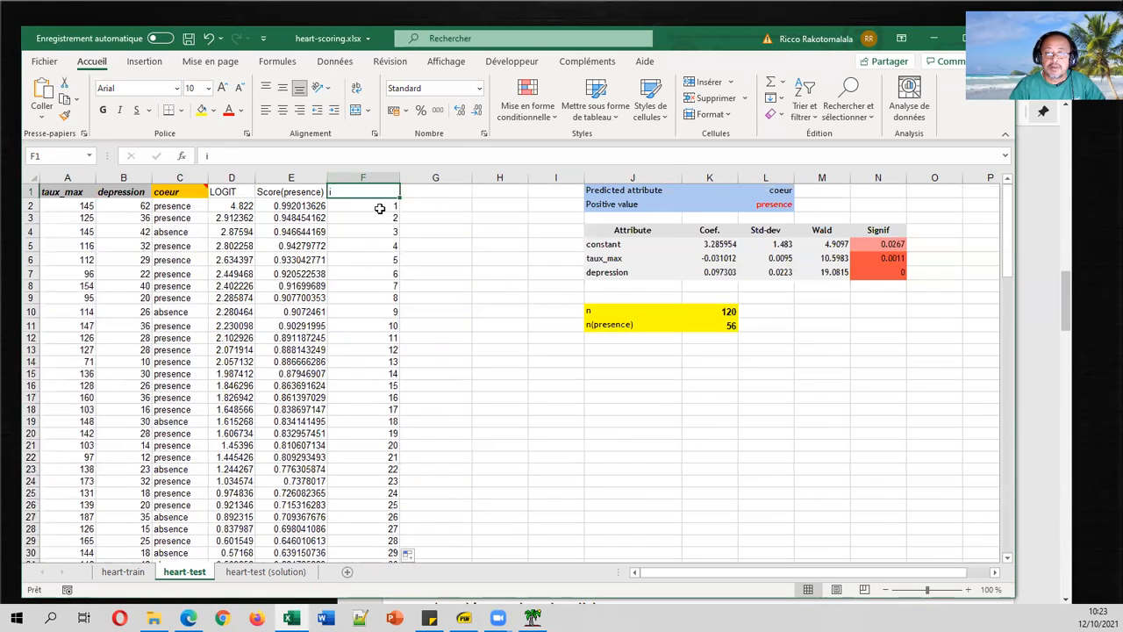
# Fit column F to its contents and centre the contents of columns F and G.
pyautogui.doubleClick(401, 172)
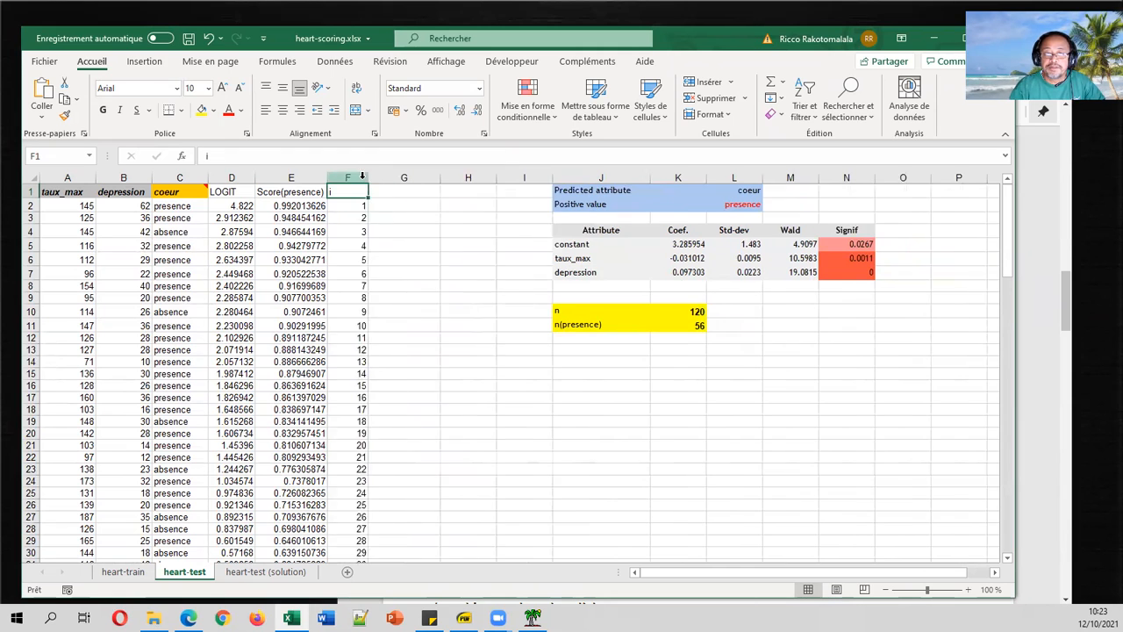
pyautogui.moveTo(349, 177); pyautogui.dragTo(391, 179)
pyautogui.click(282, 110)
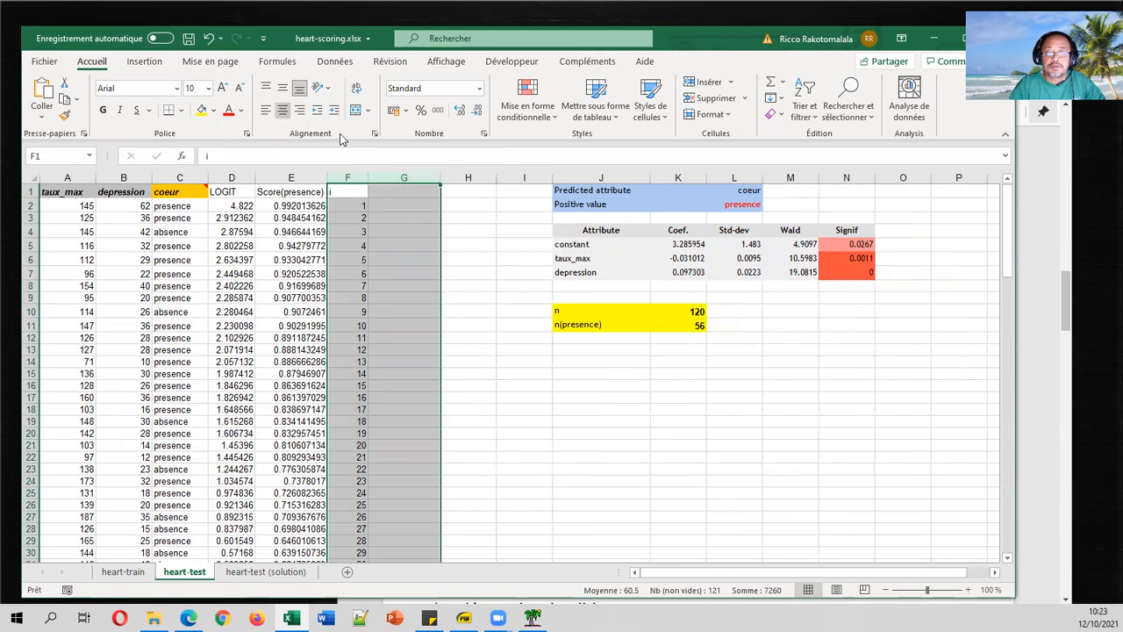
# Enter the header Taille de cible in G1.
pyautogui.click(390, 191)
pyautogui.write('Tai')
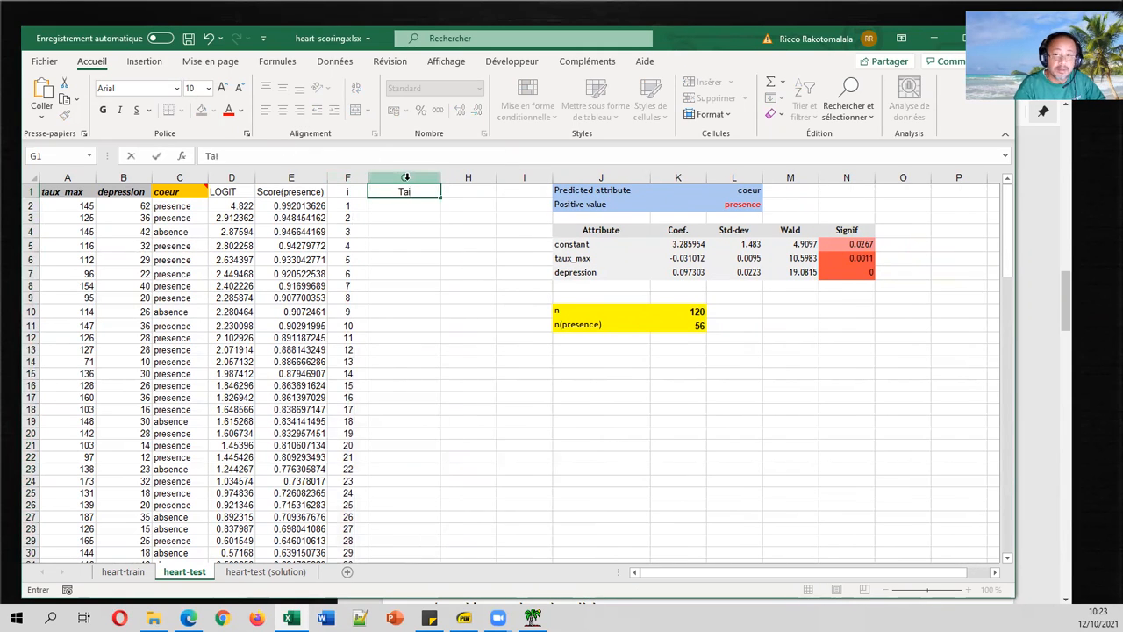
pyautogui.write('lle de cible')
pyautogui.press('Return')
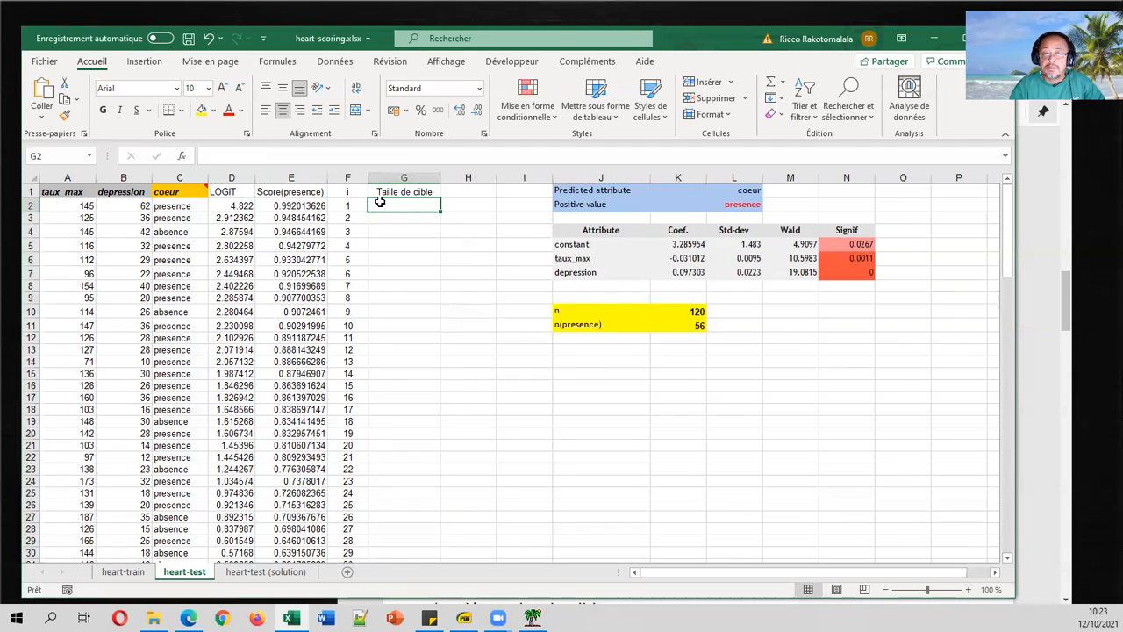
# Shade the headers D1:G1 tan and recolour the Taille de cible header in G1 orange.
pyautogui.moveTo(217, 192); pyautogui.dragTo(415, 189)
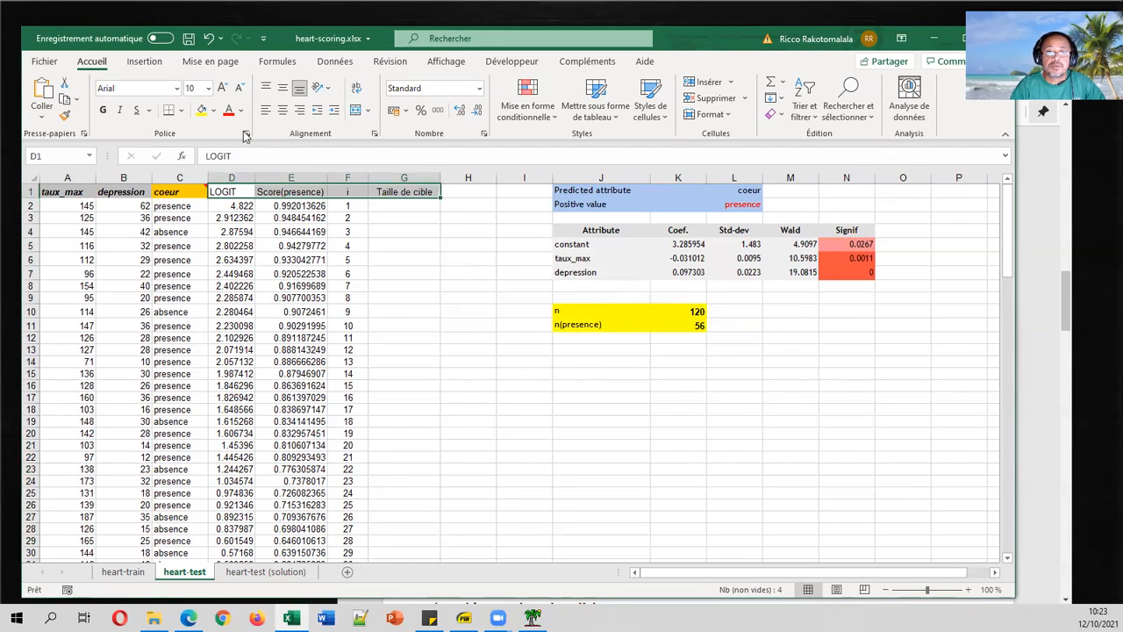
pyautogui.click(214, 111)
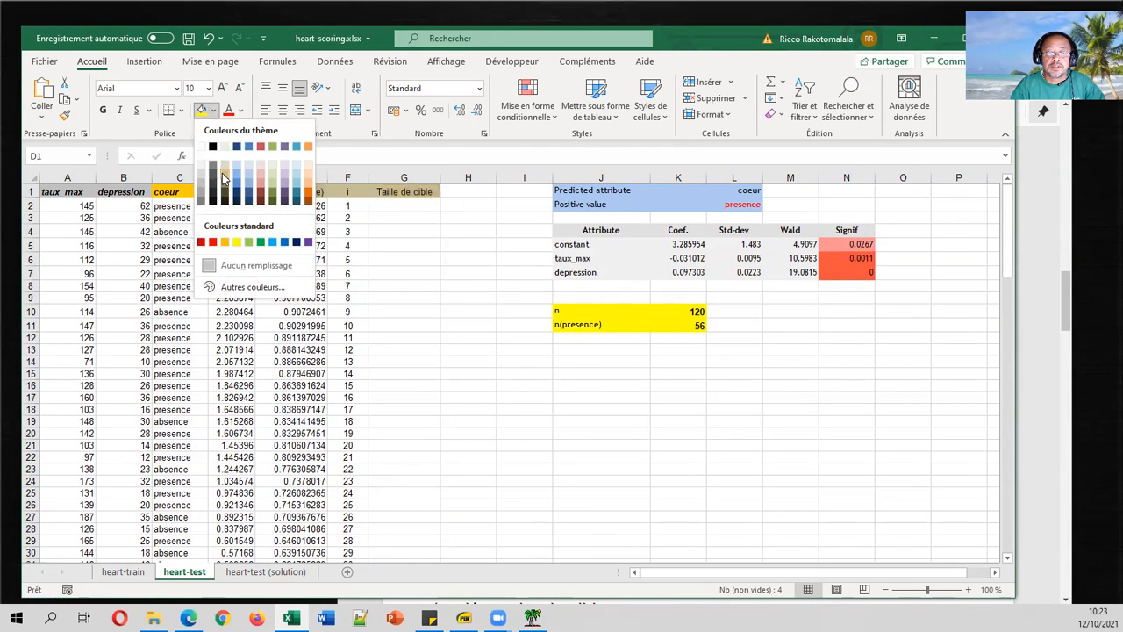
pyautogui.click(223, 180)
pyautogui.click(431, 211)
pyautogui.click(404, 192)
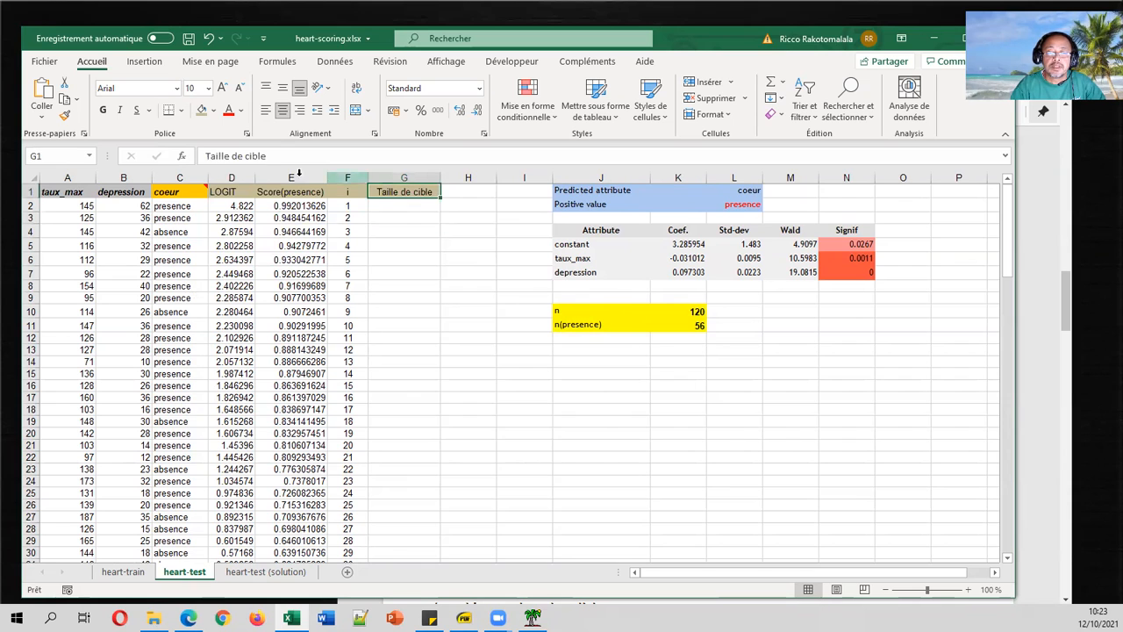
pyautogui.click(213, 111)
pyautogui.click(309, 193)
# Calculate the relative target size in G2 by dividing the index in F2 by n in K10.
pyautogui.click(426, 202)
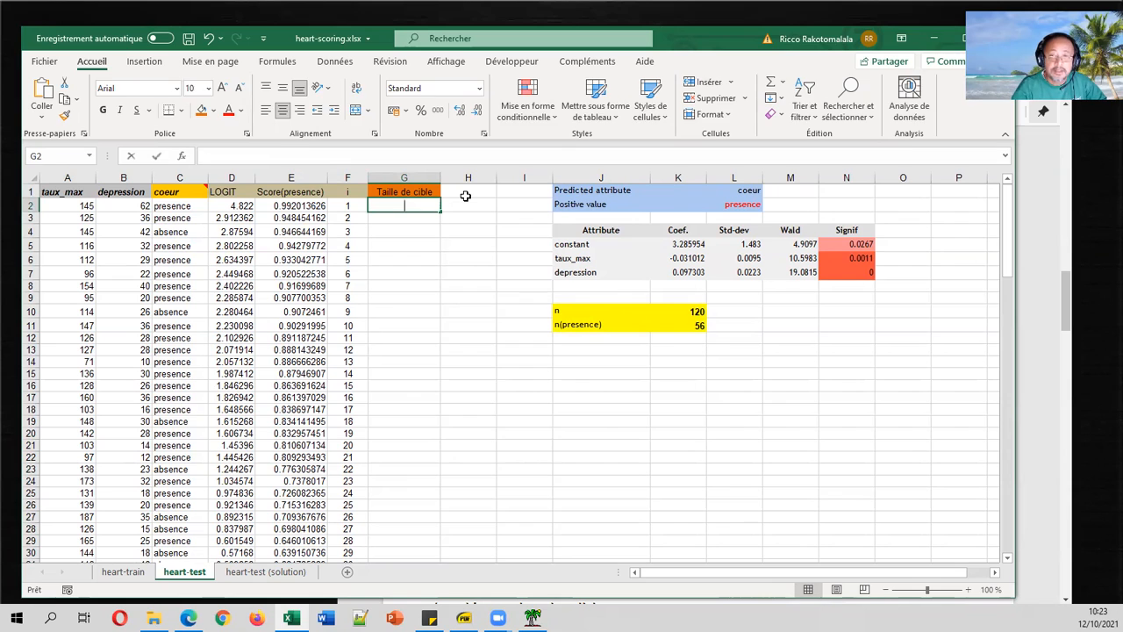
pyautogui.write('=')
pyautogui.press('Left')
pyautogui.write('/')
pyautogui.click(693, 310)
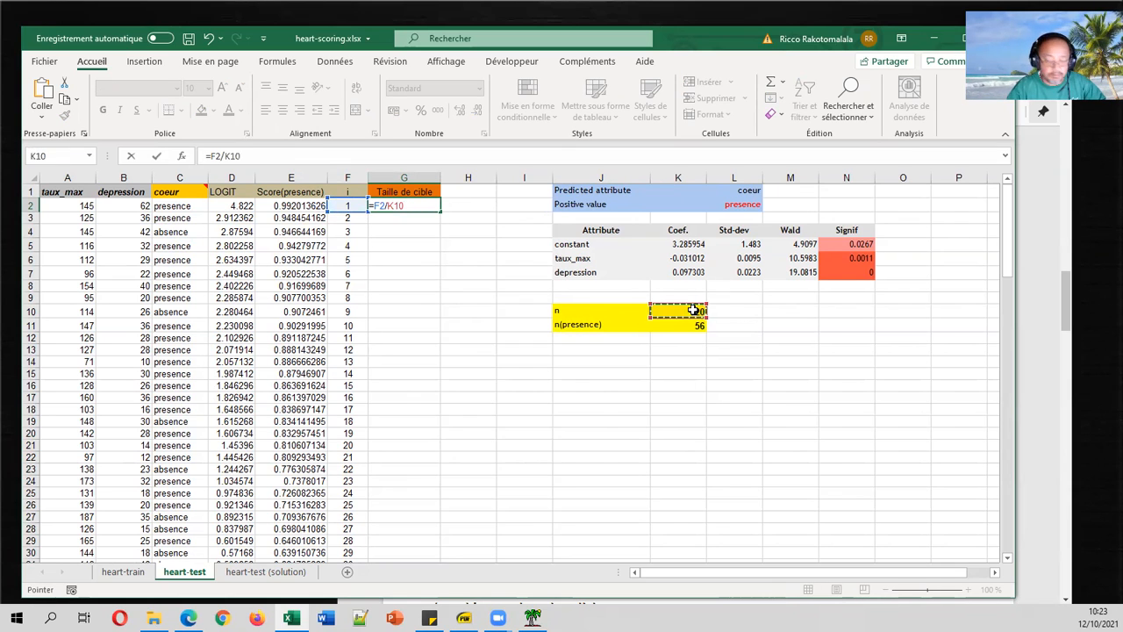
pyautogui.press('Return')
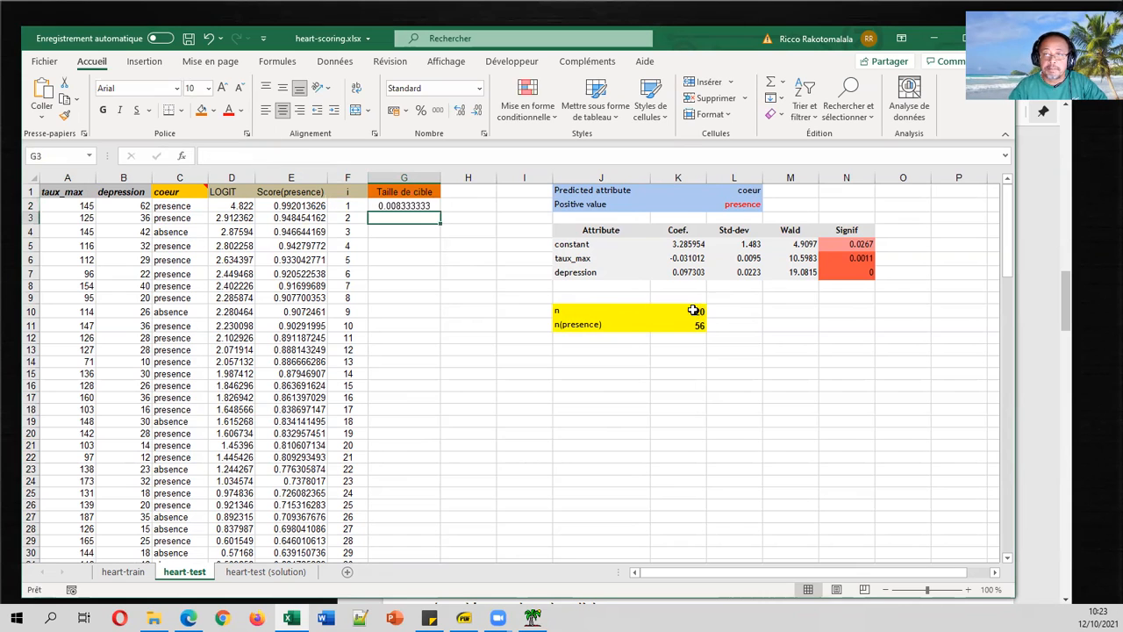
# Fill the Taille de cible formula from G2 down to G121 and compare the column with the LIFT curve slide.
pyautogui.click(432, 205)
pyautogui.doubleClick(440, 211)
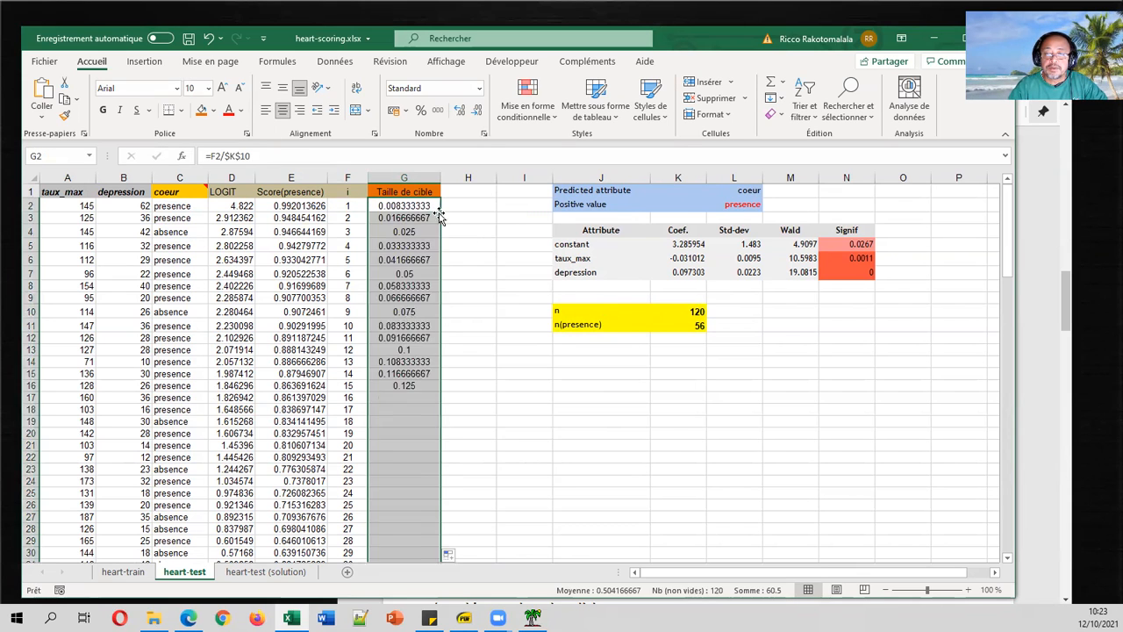
pyautogui.hotkey('ctrl', 'Down')
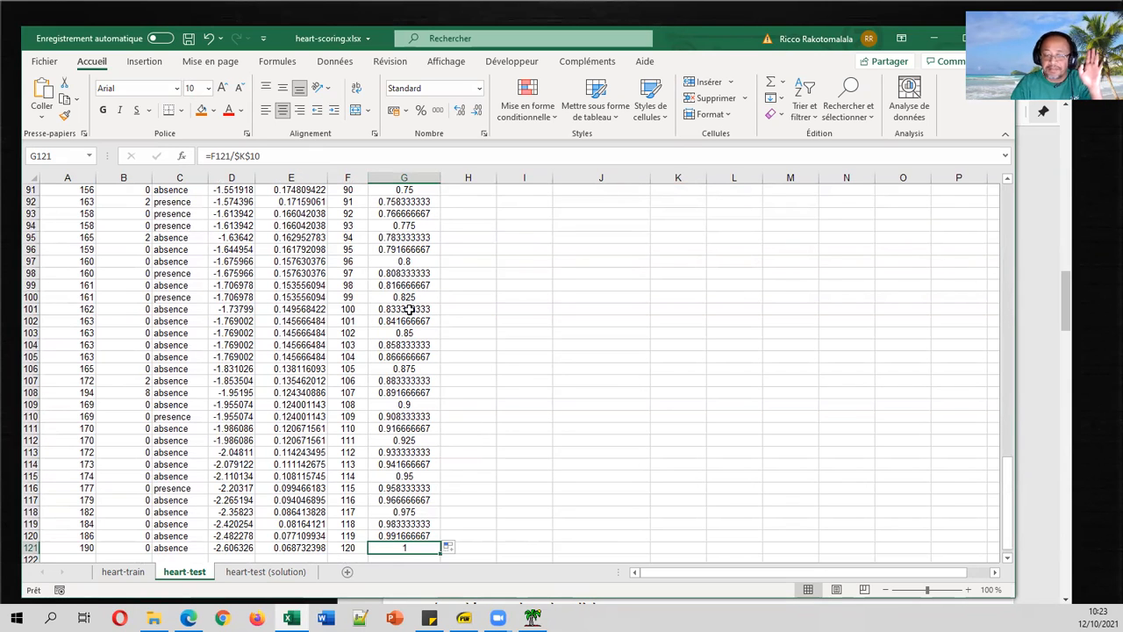
pyautogui.click(187, 618)
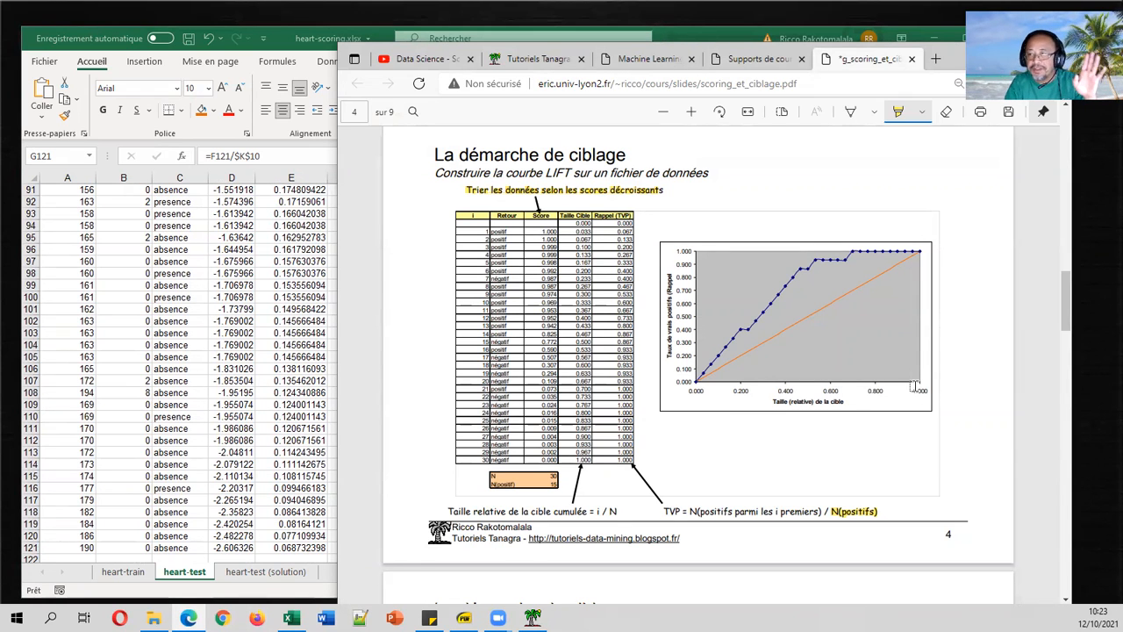
pyautogui.click(323, 266)
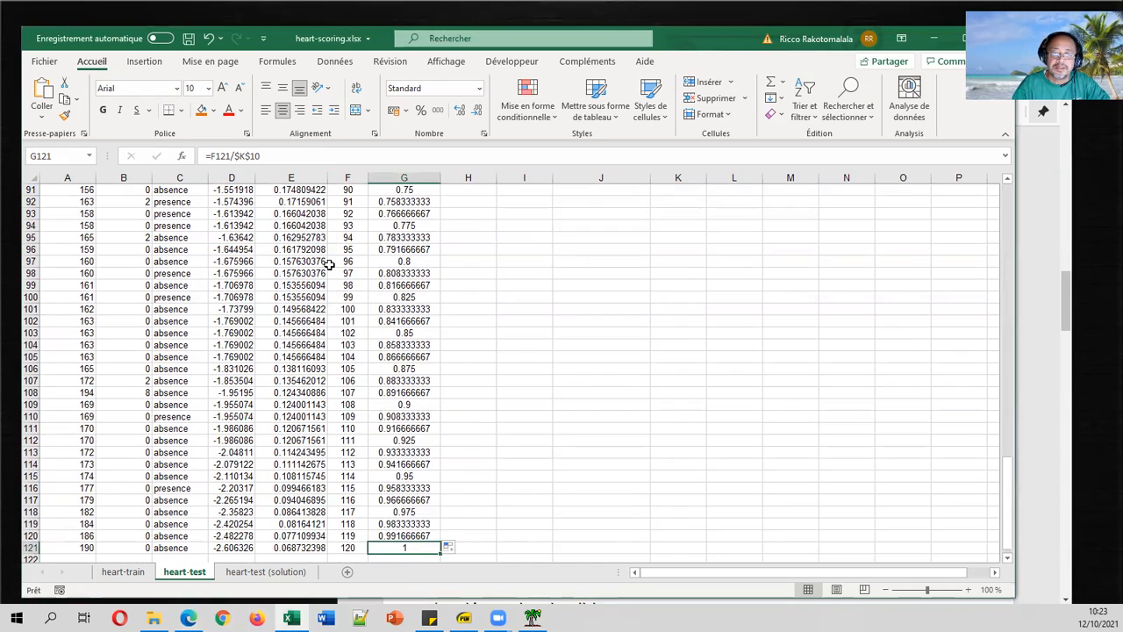
# Enter the header Rappel in H1 and shade it blue.
pyautogui.scroll(20, 328, 265)
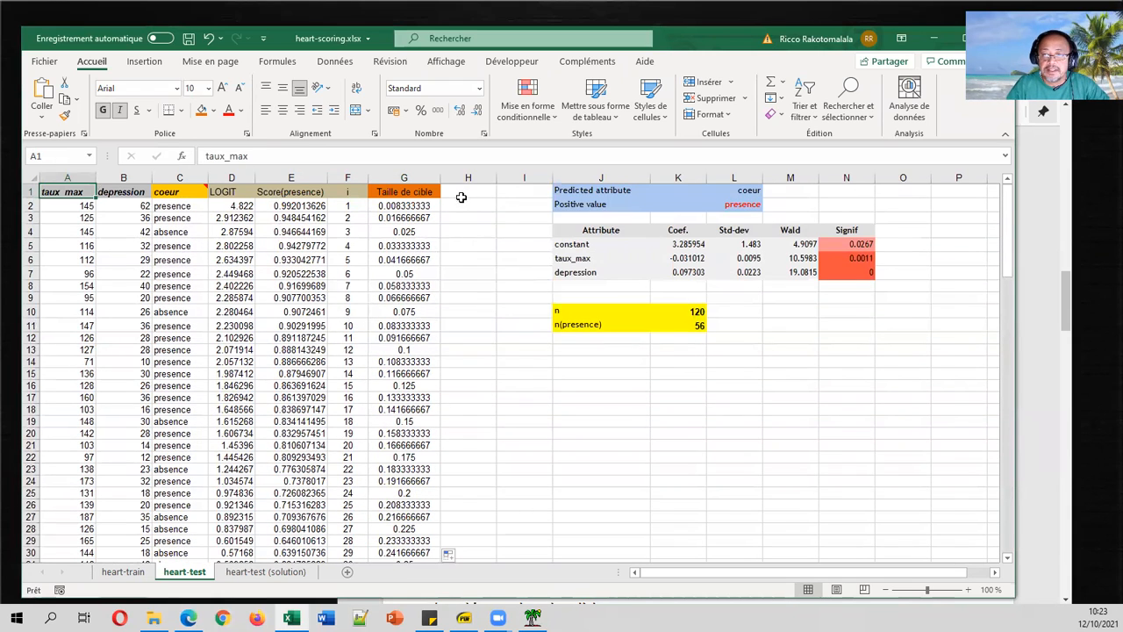
pyautogui.click(474, 189)
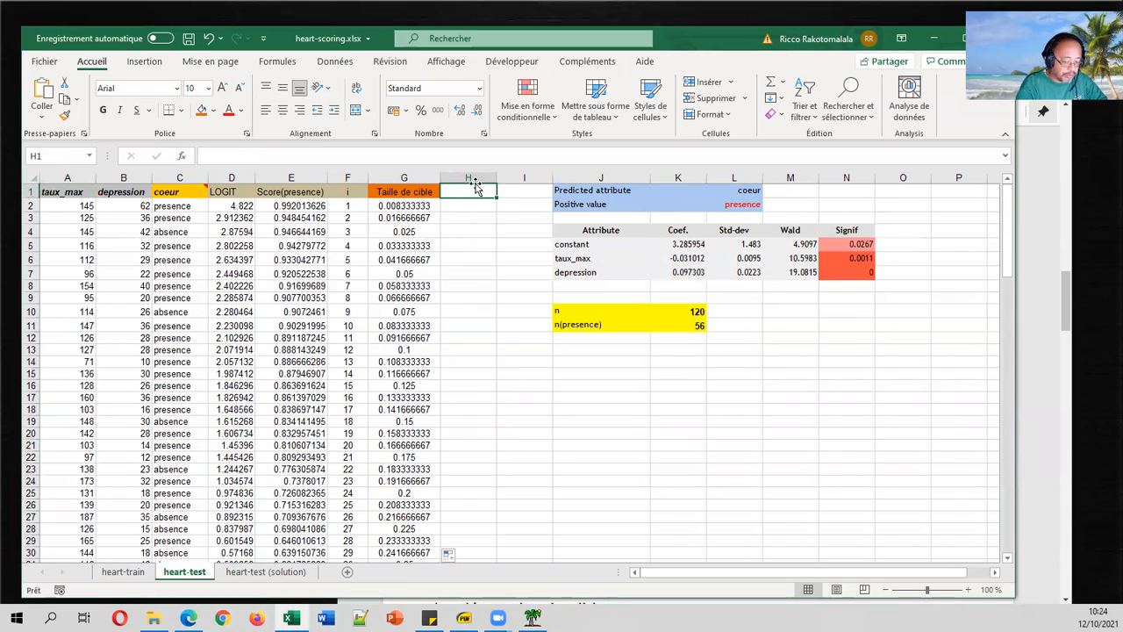
pyautogui.write('Rappel')
pyautogui.press('Return')
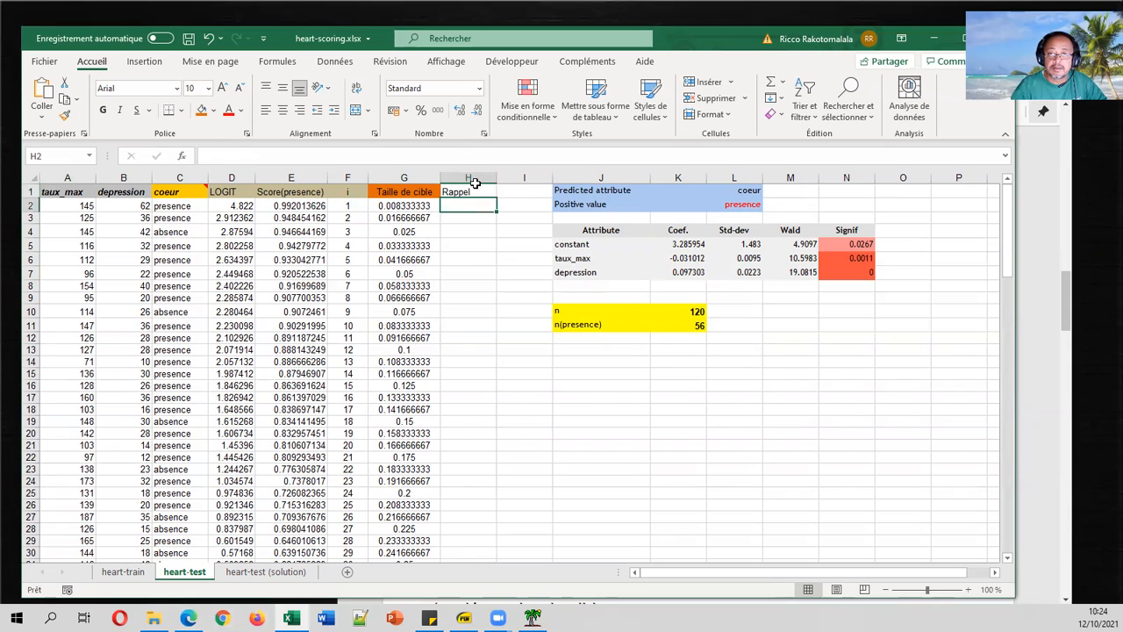
pyautogui.click(474, 189)
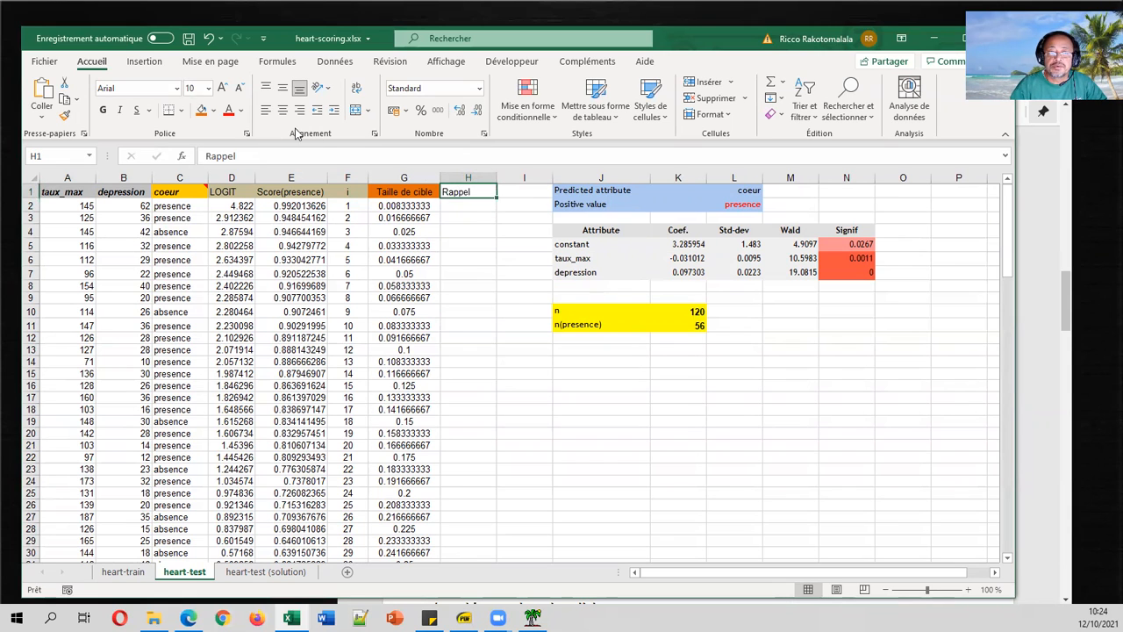
pyautogui.click(214, 111)
pyautogui.click(236, 186)
# Consult the slide's TVP formula and calculate the first two recall values with =1/56 in H2 and =2/56 in H3.
pyautogui.click(485, 204)
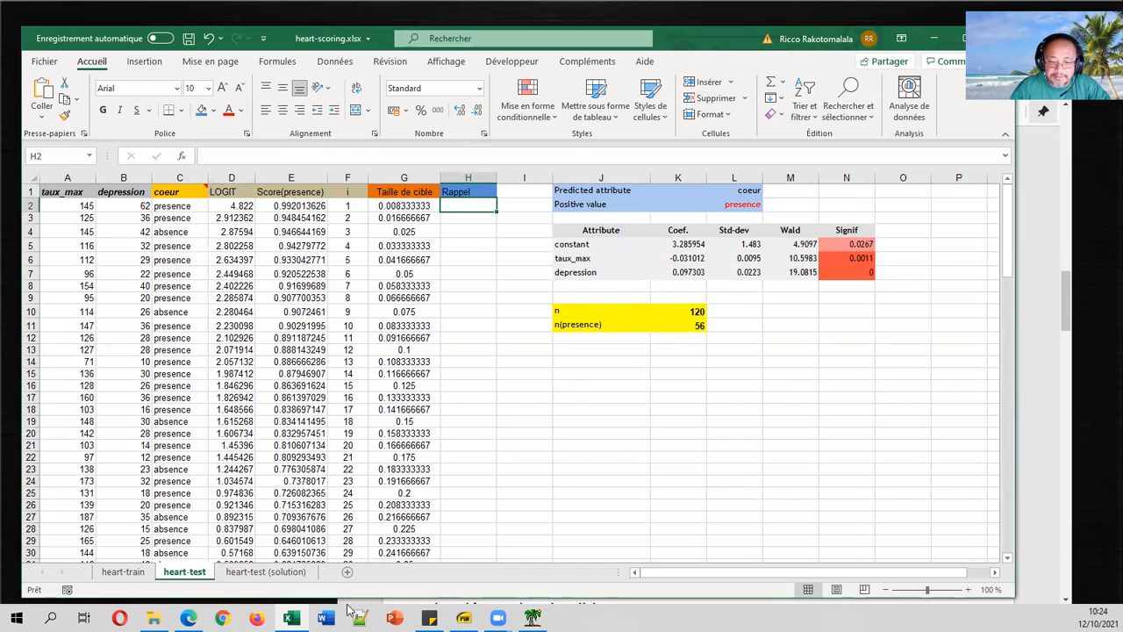
pyautogui.click(187, 618)
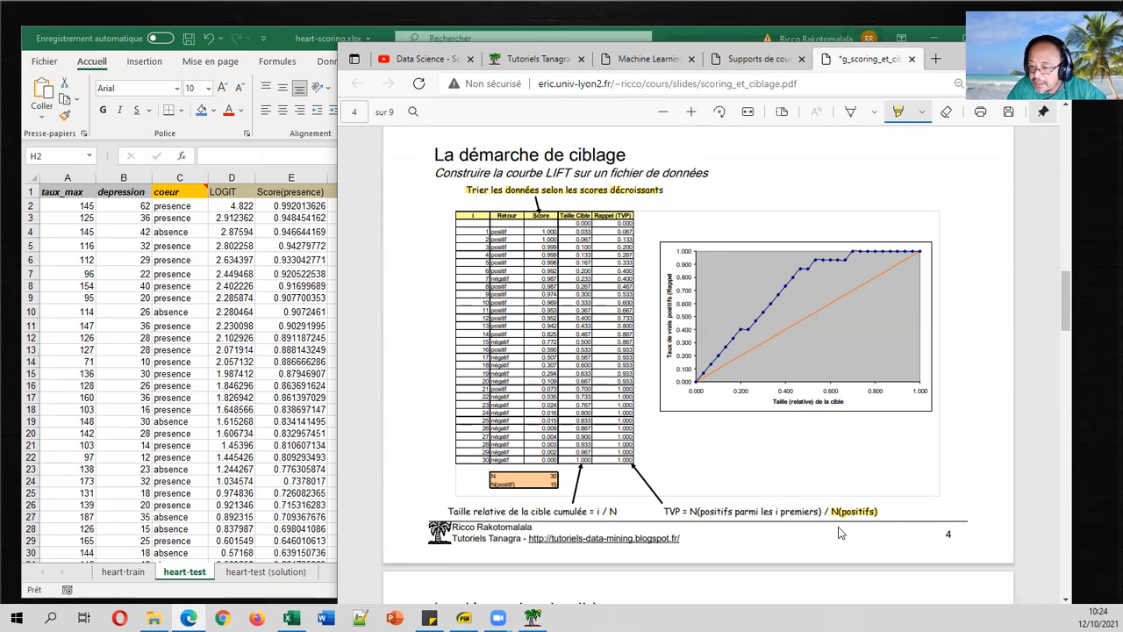
pyautogui.click(281, 213)
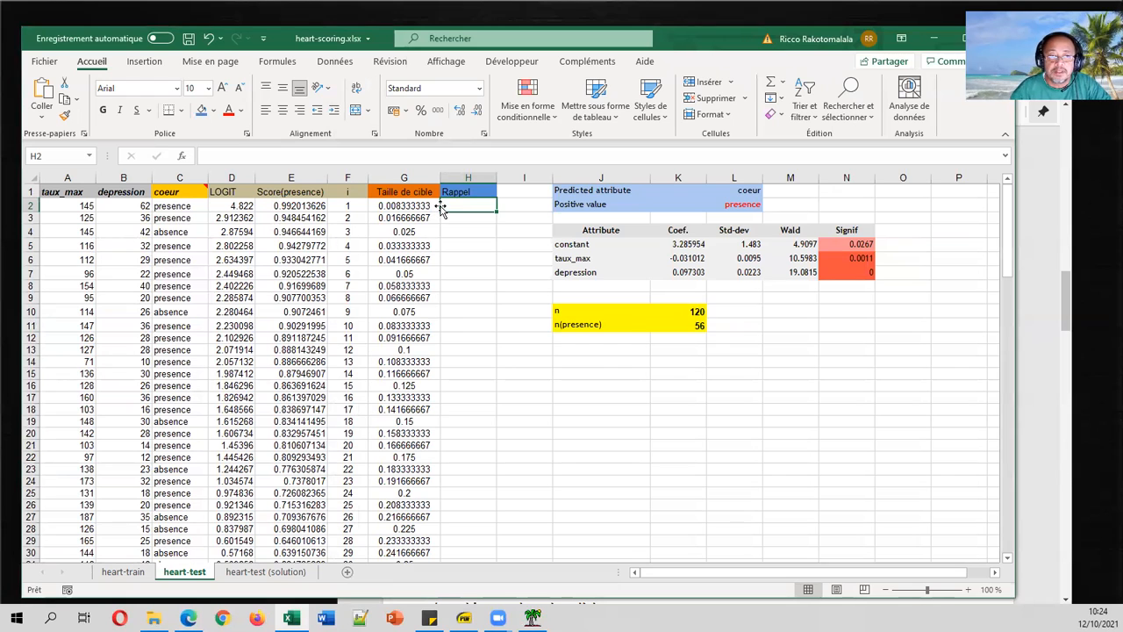
pyautogui.write('=')
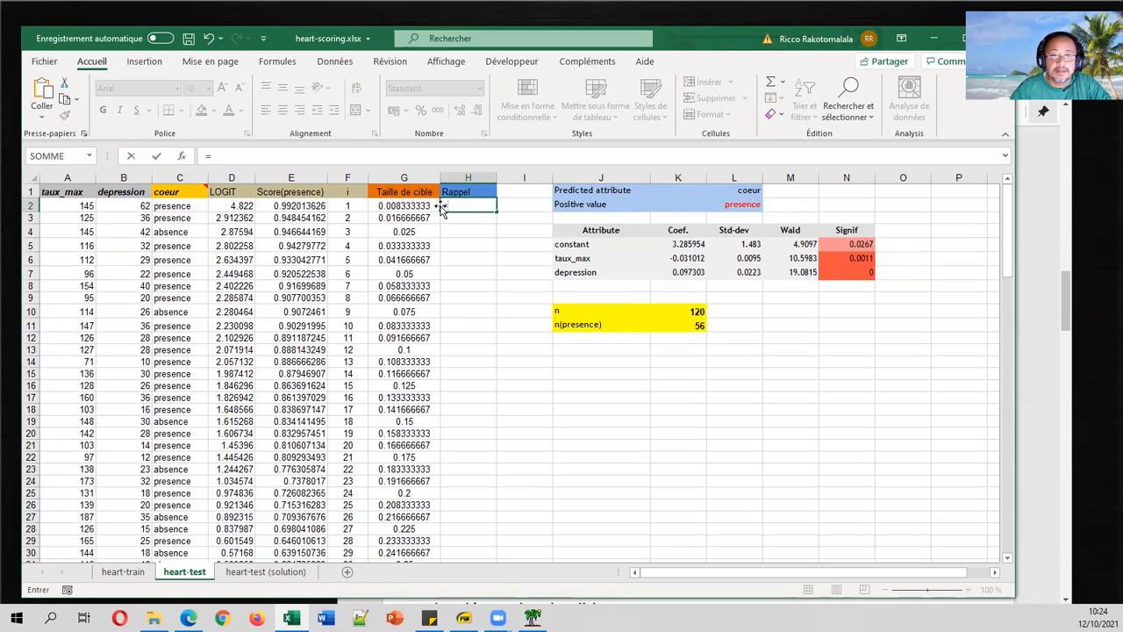
pyautogui.write('1/')
pyautogui.write('$K$12')
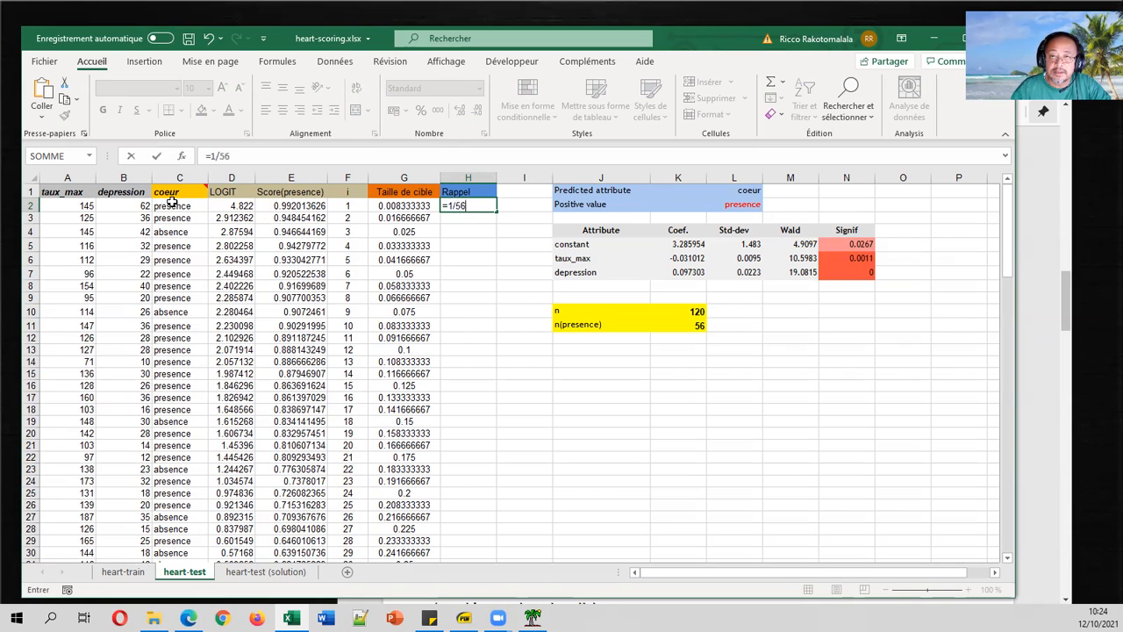
pyautogui.press('Return')
pyautogui.write('=')
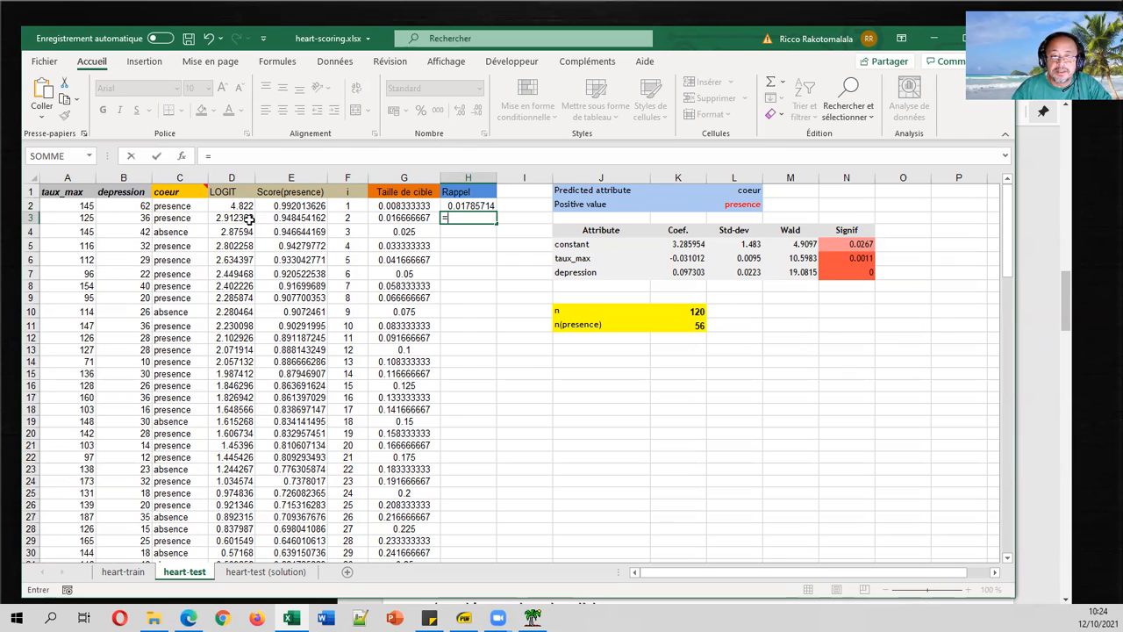
pyautogui.write('2/56')
pyautogui.press('Return')
# Make the absence label in C4 bold and enter its recall as =2/56 in H4.
pyautogui.click(198, 233)
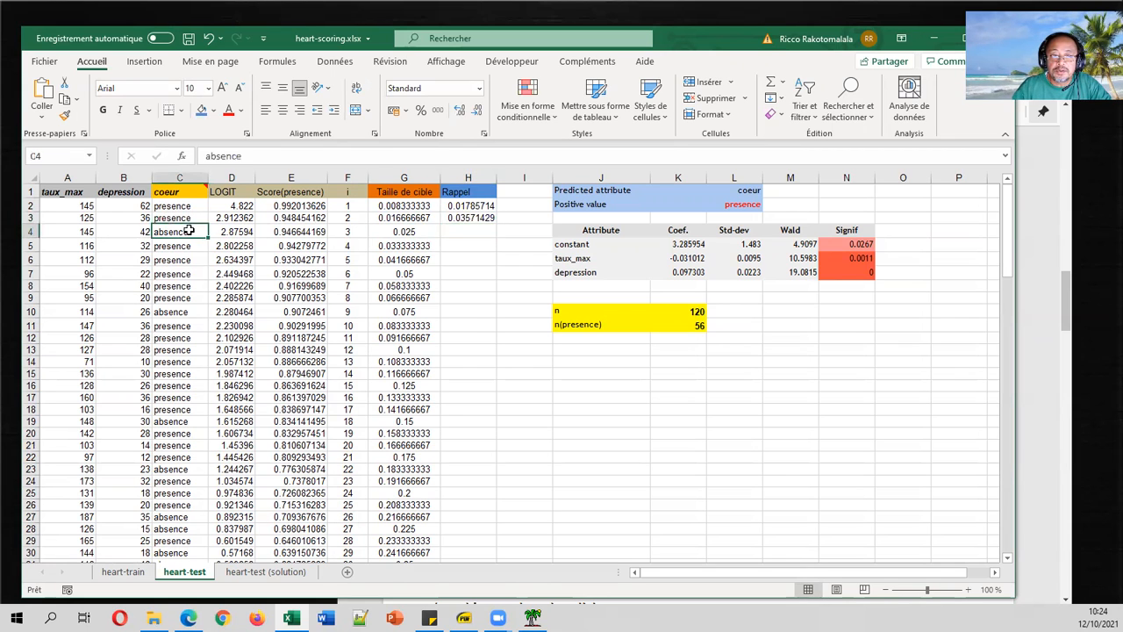
pyautogui.click(102, 111)
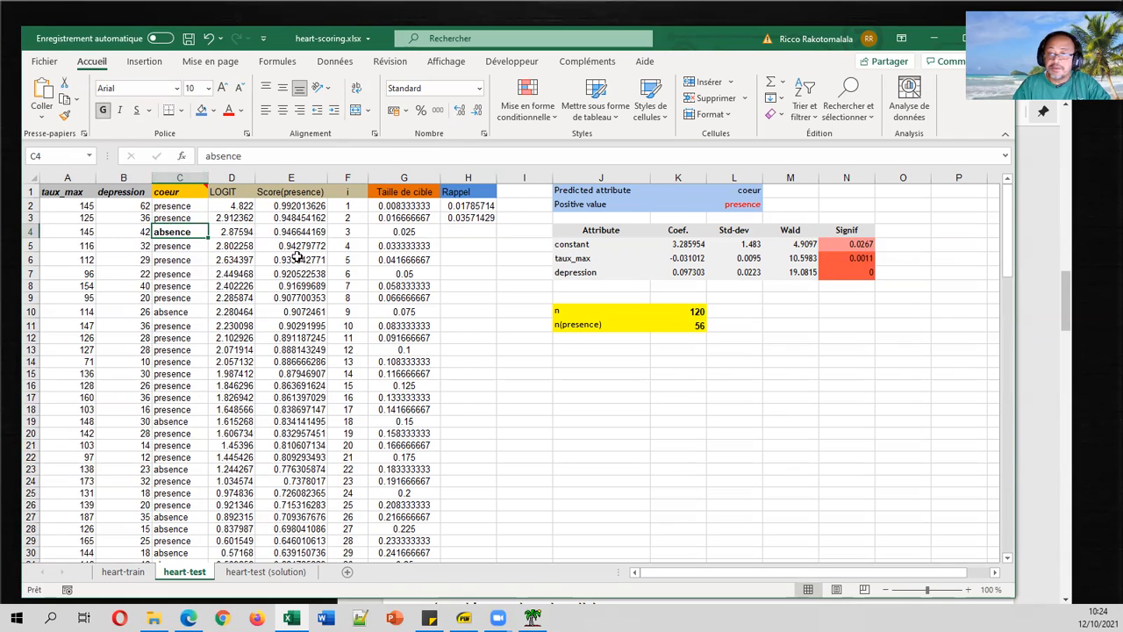
pyautogui.click(448, 231)
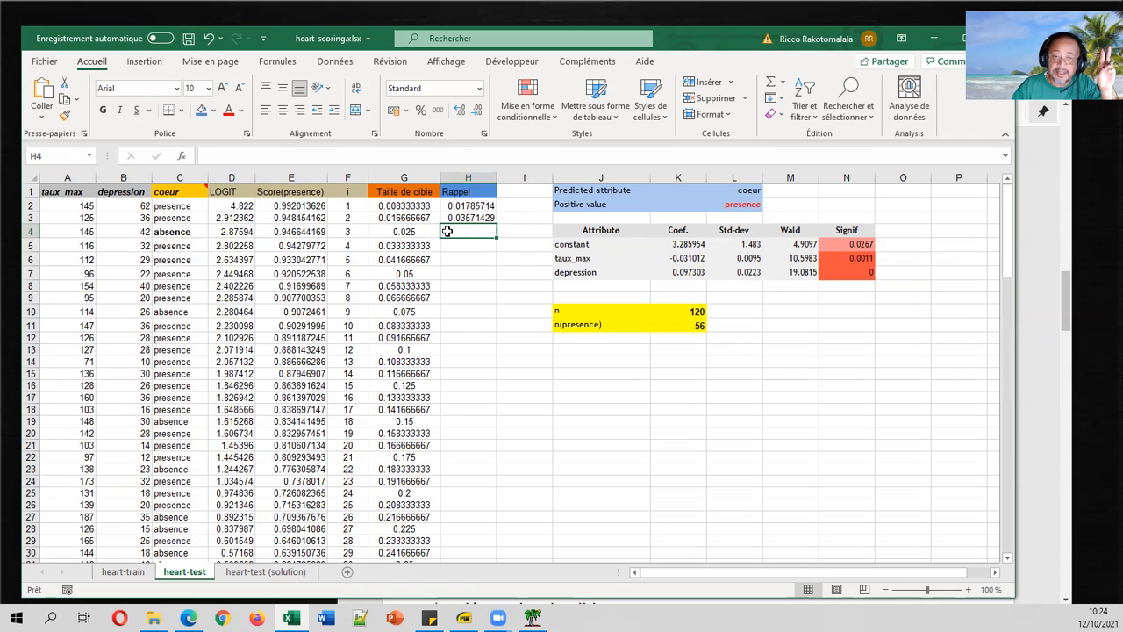
pyautogui.write('=2/56')
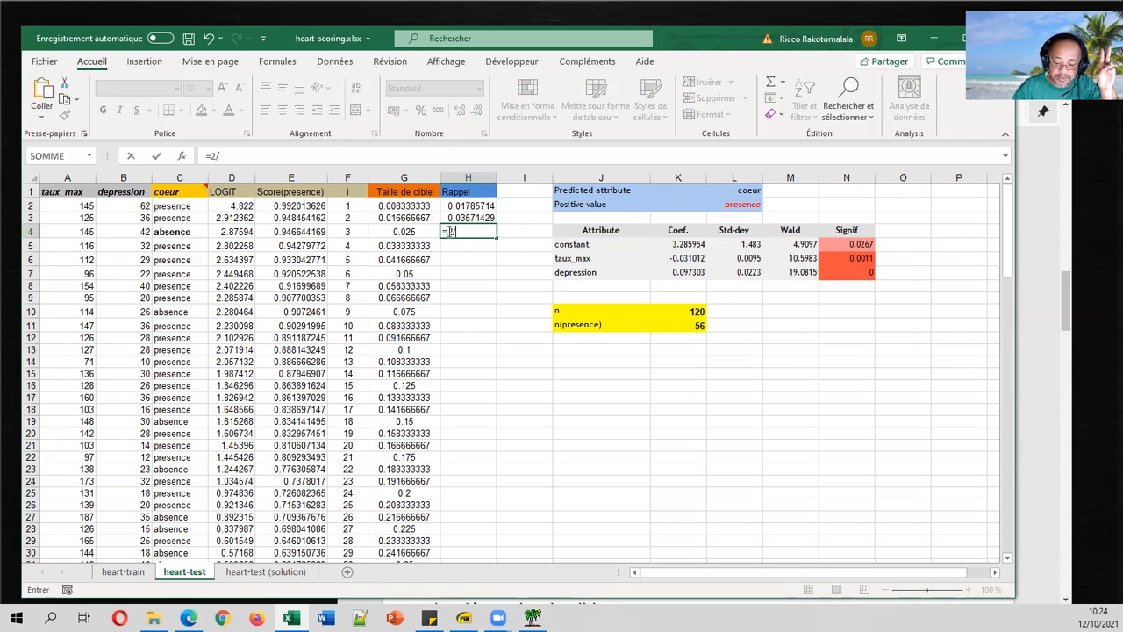
pyautogui.press('Return')
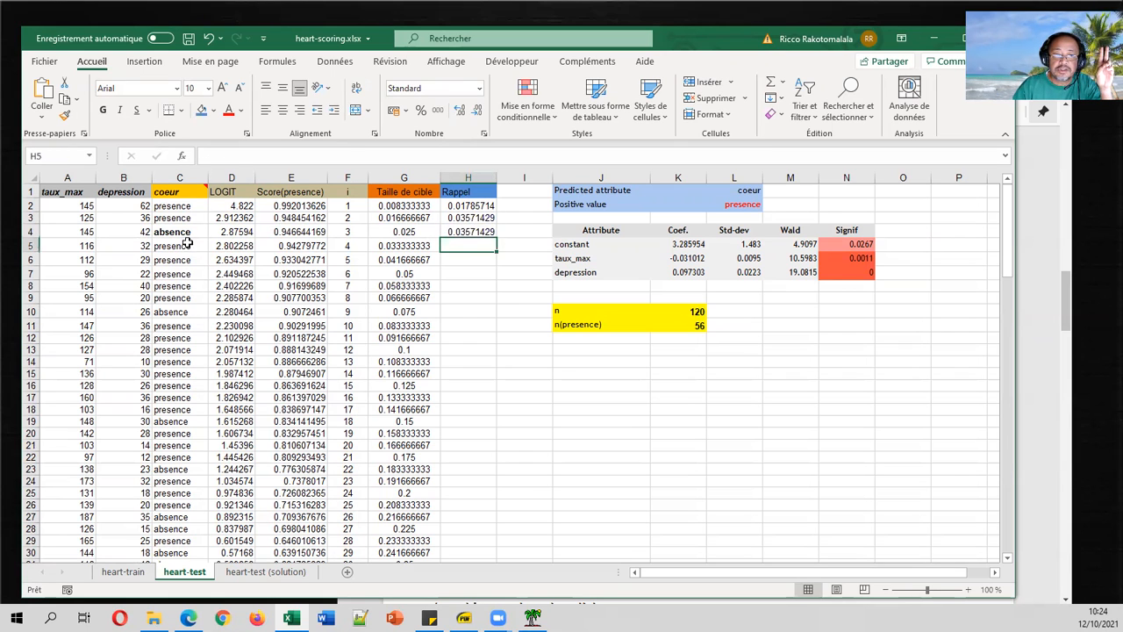
# Review the classes in C2:C5 and enter the fourth observation's recall as =3/56 in H5.
pyautogui.click(186, 244)
pyautogui.keyDown('shift'); pyautogui.click(183, 206); pyautogui.keyUp('shift')
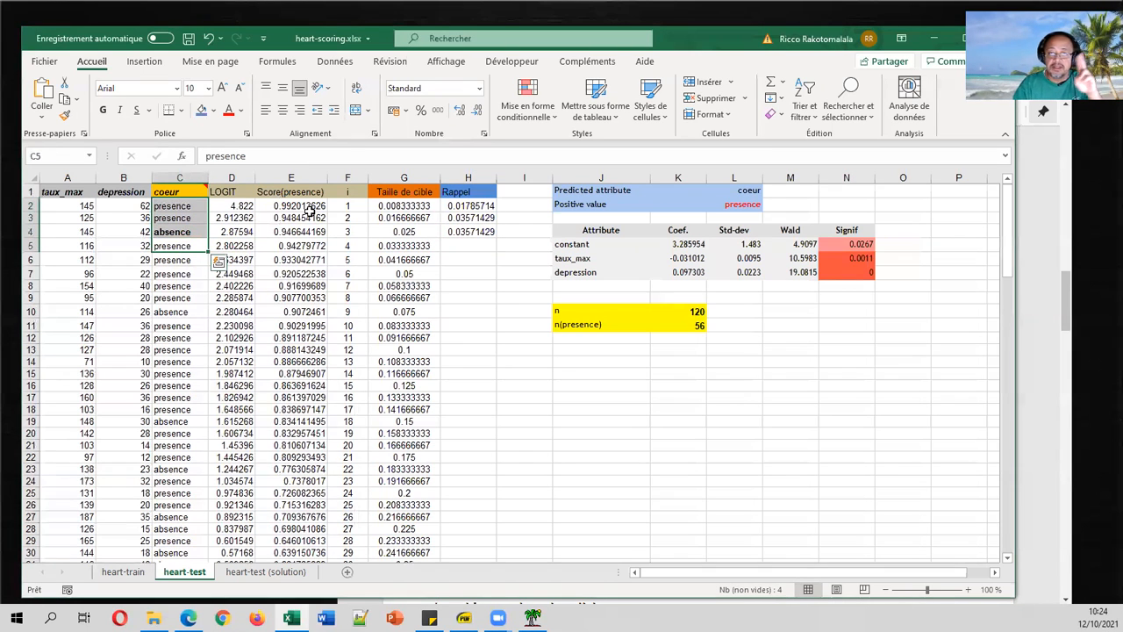
pyautogui.click(473, 242)
pyautogui.write('=3/56')
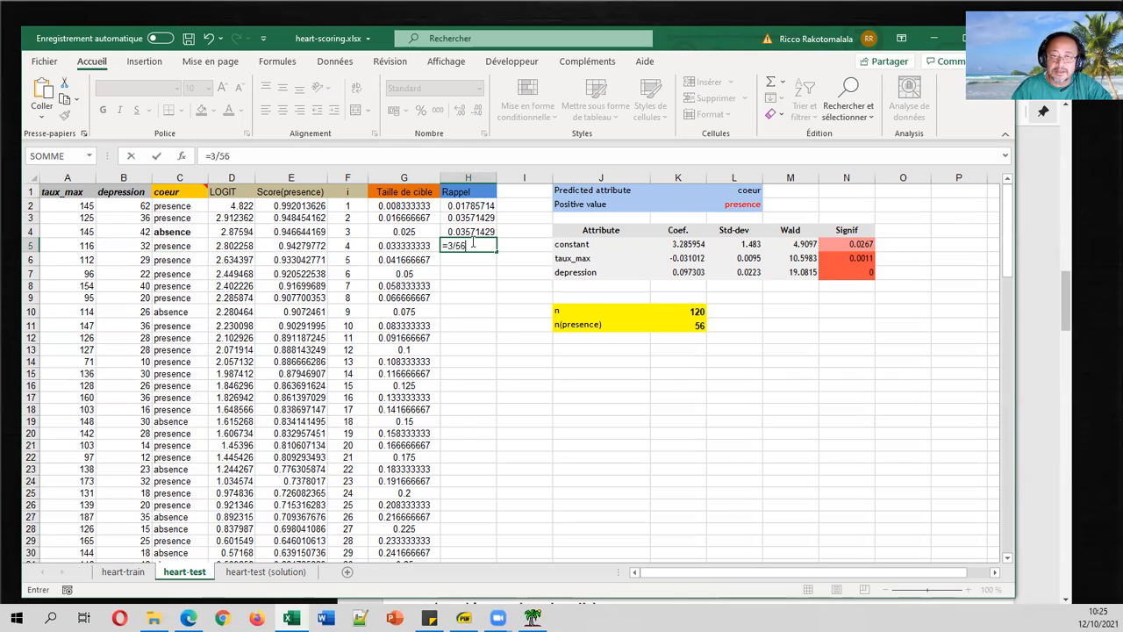
pyautogui.press('Return')
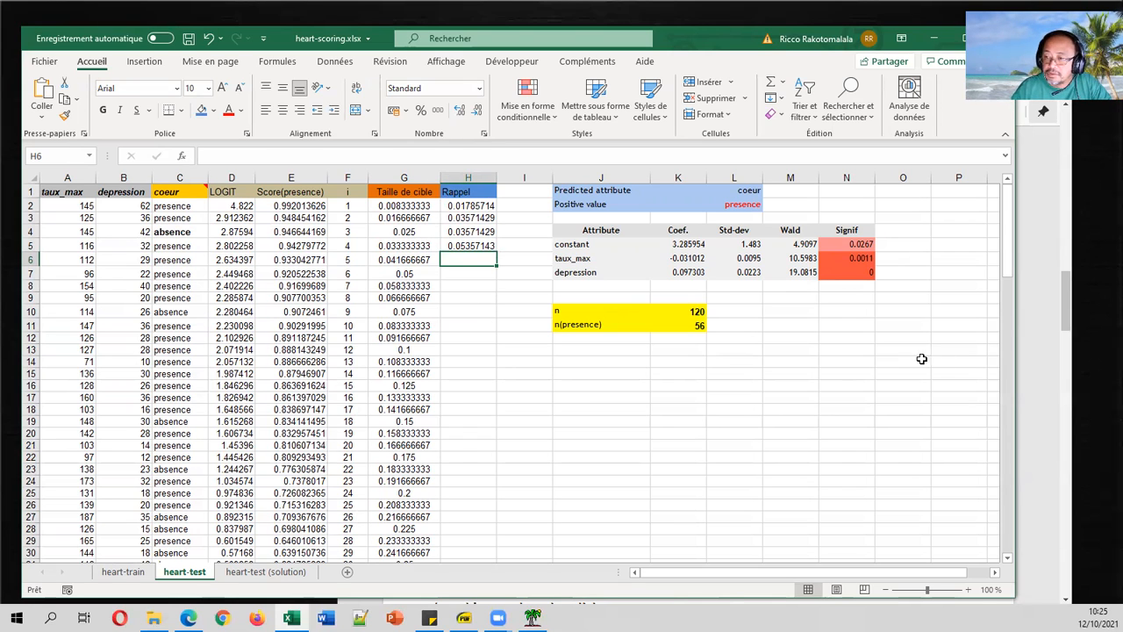
# Recheck the LIFT curve slide in the browser and open the heart-test (solution) sheet in Excel.
pyautogui.click(189, 618)
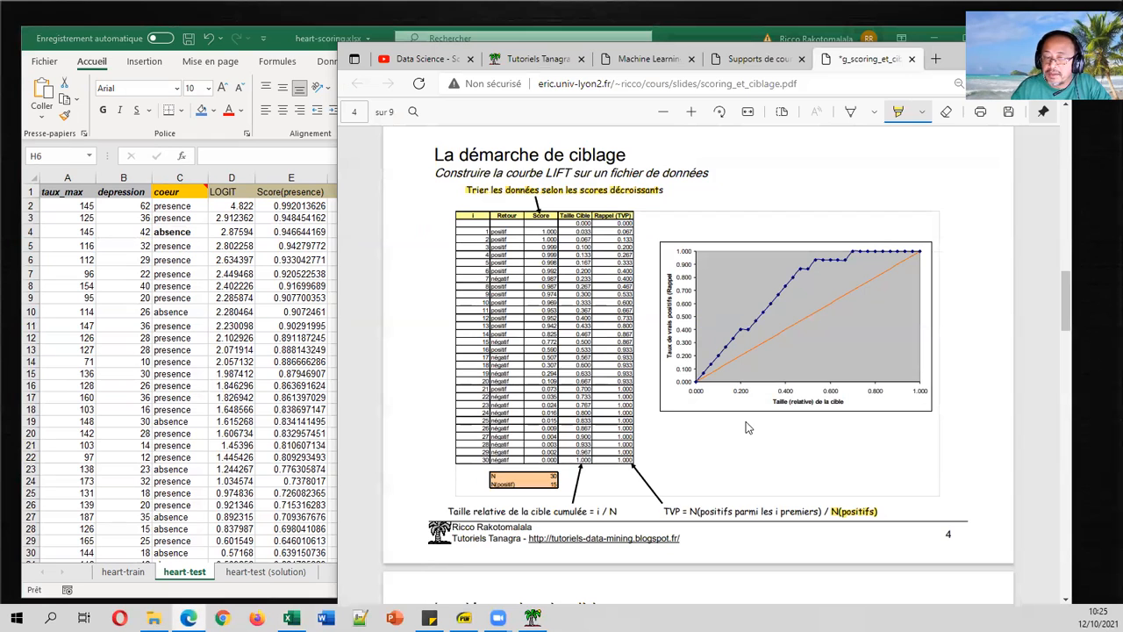
pyautogui.click(283, 409)
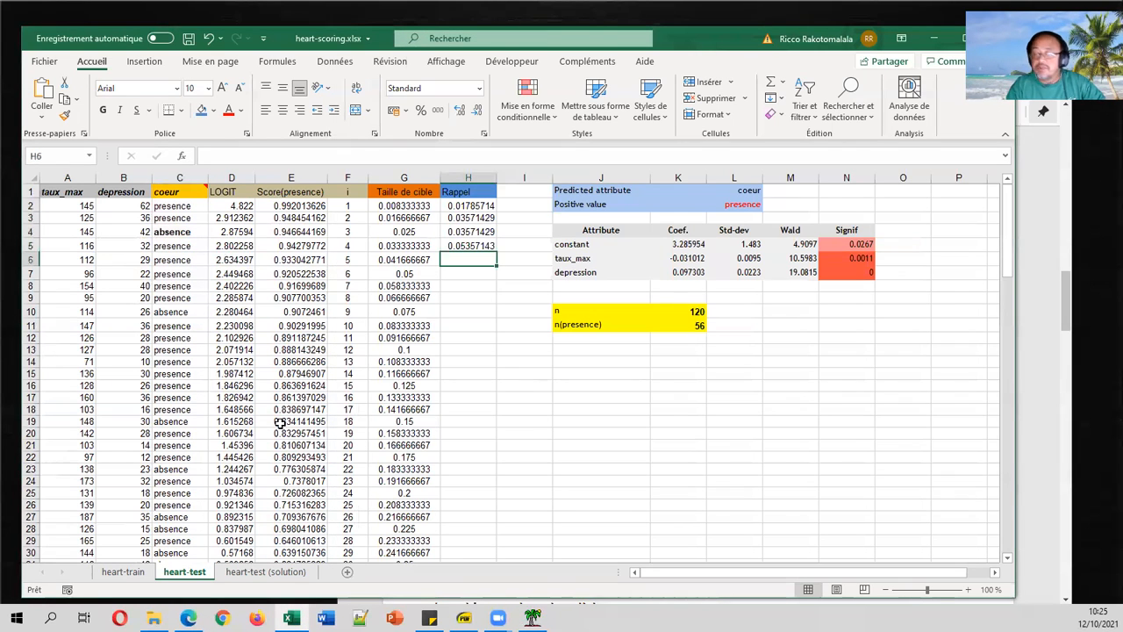
pyautogui.click(263, 572)
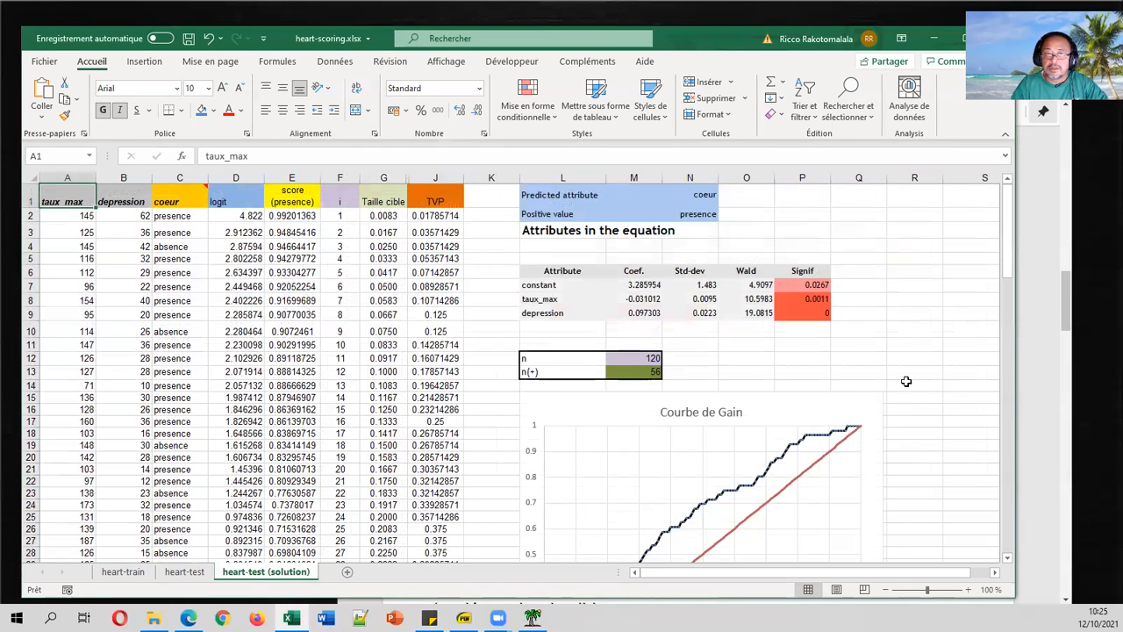
pyautogui.scroll(-2, 928, 376)
pyautogui.scroll(2, 930, 377)
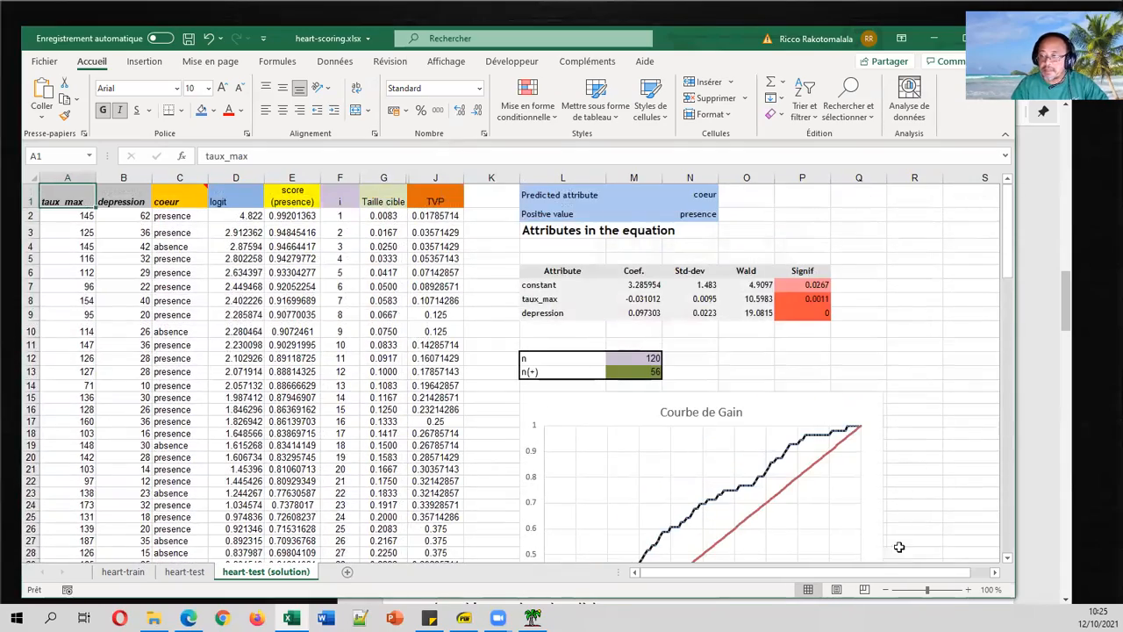
# Collapse the ribbon and examine the complete Courbe de Gain chart alongside the Taille cible and TVP columns.
pyautogui.click(888, 590)
pyautogui.click(888, 590)
pyautogui.click(888, 590)
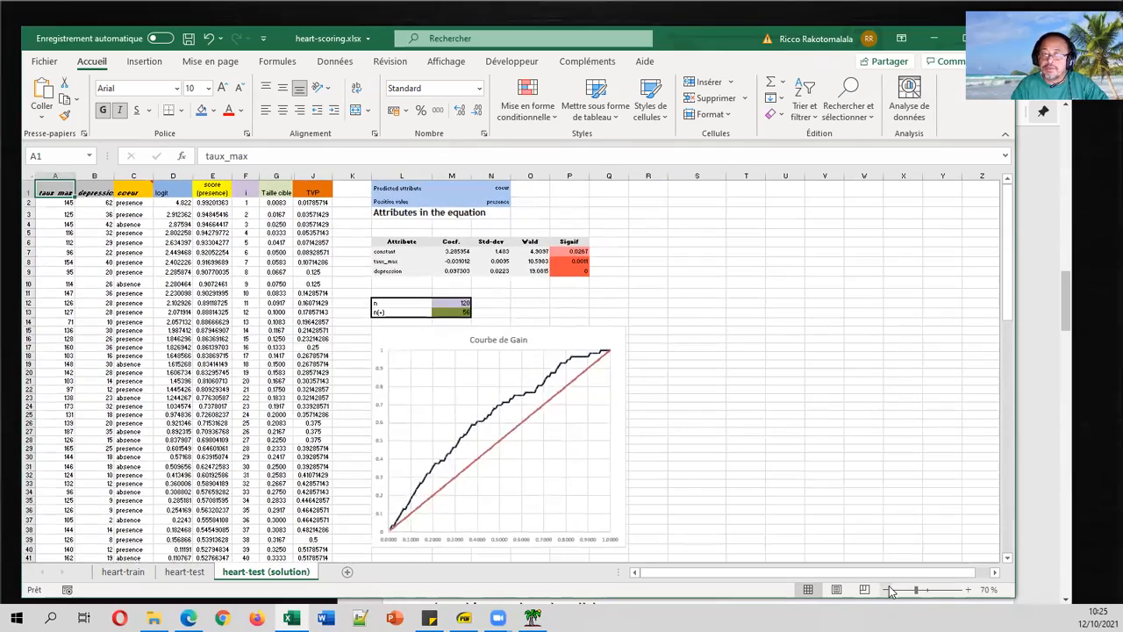
pyautogui.click(1006, 133)
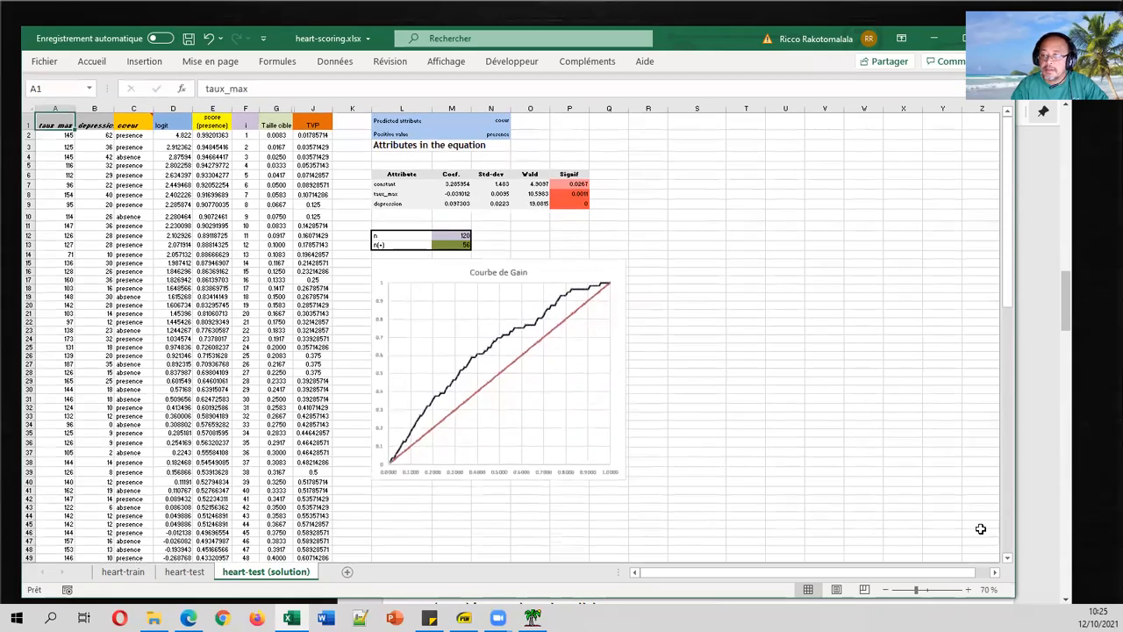
pyautogui.click(968, 590)
pyautogui.click(968, 590)
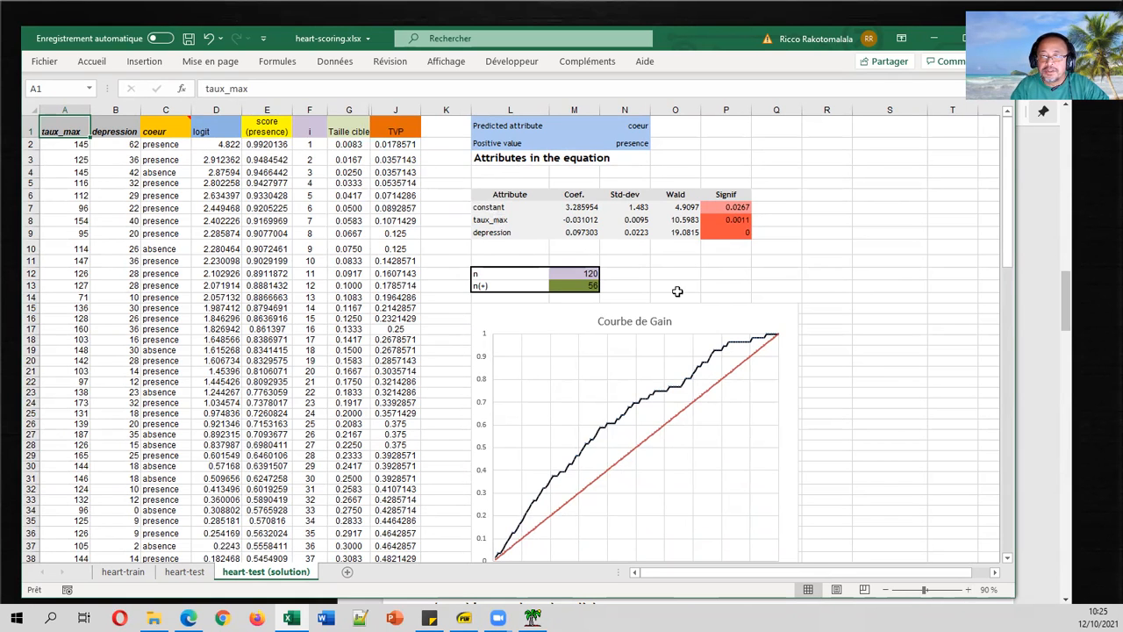
pyautogui.scroll(-1, 774, 362)
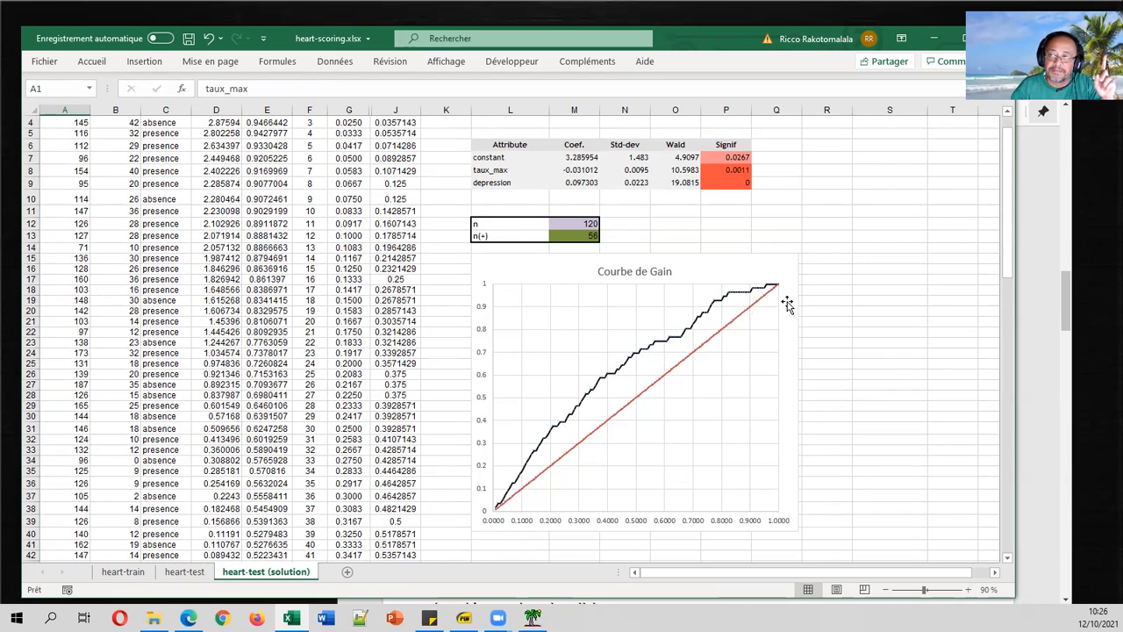
pyautogui.scroll(1, 820, 310)
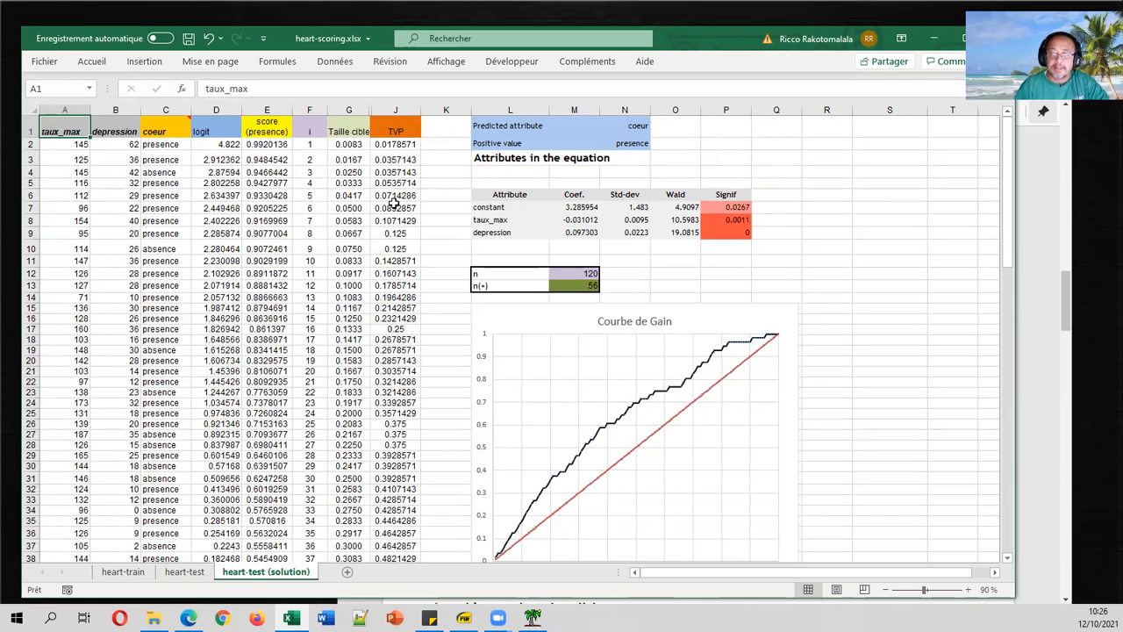
# Switch to the browser and show the YouTube video on scoring with discriminant analysis and the gain curve.
pyautogui.click(187, 618)
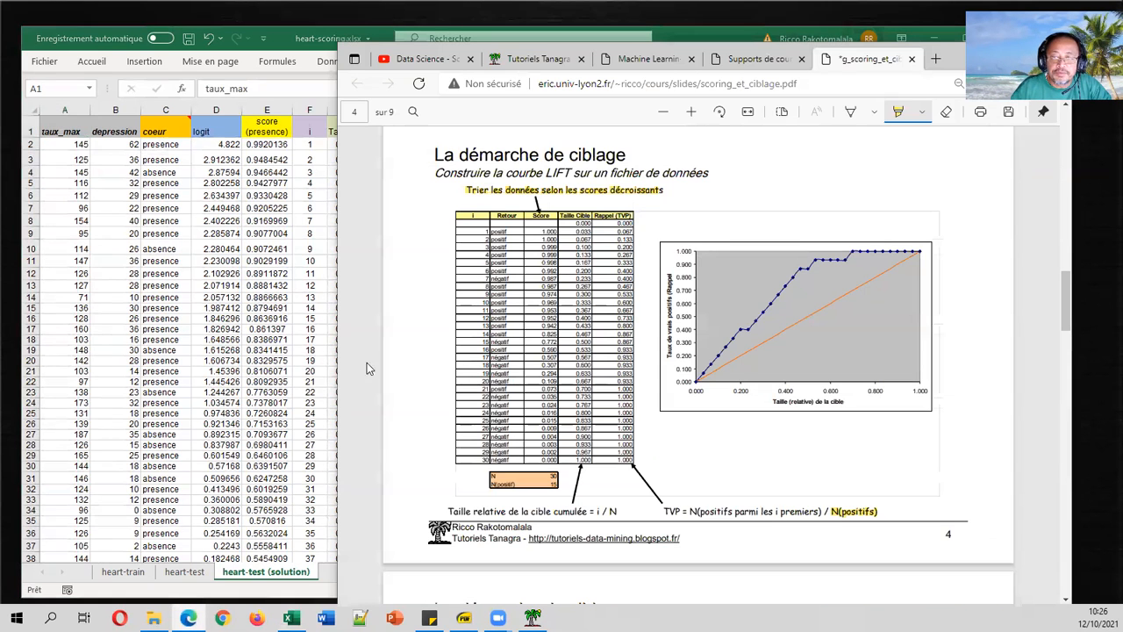
pyautogui.click(427, 58)
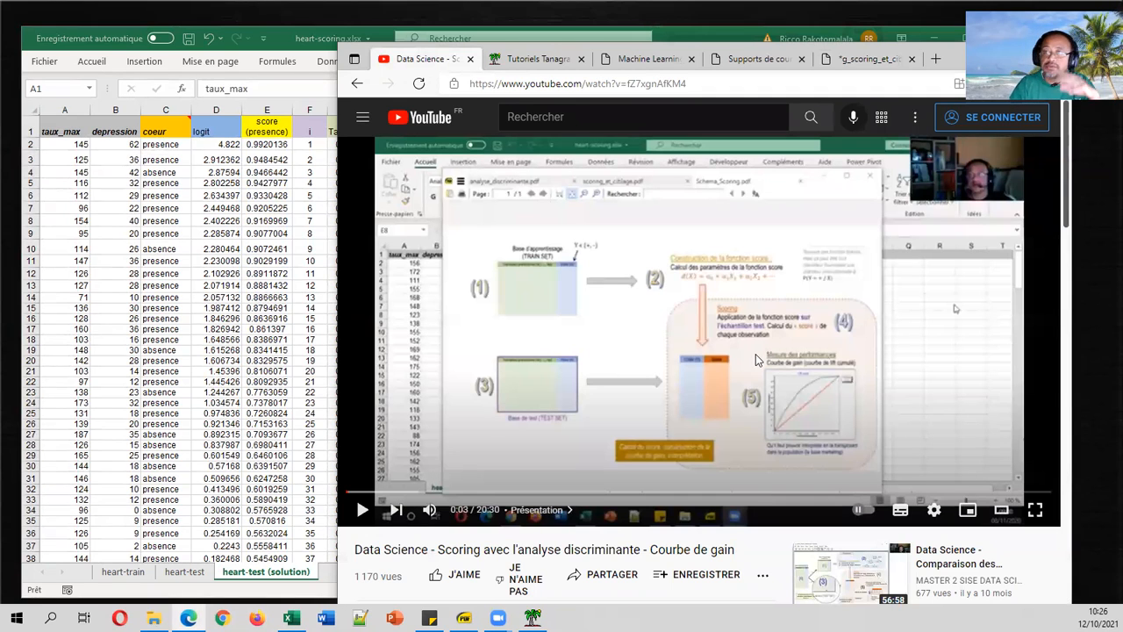